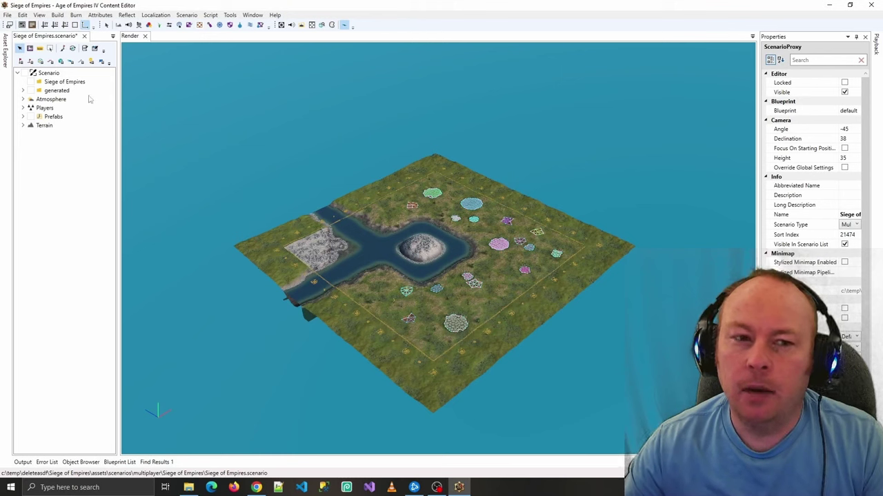
- Add a Camera Mesh to the scenario's Terrain
left_click(23, 126)
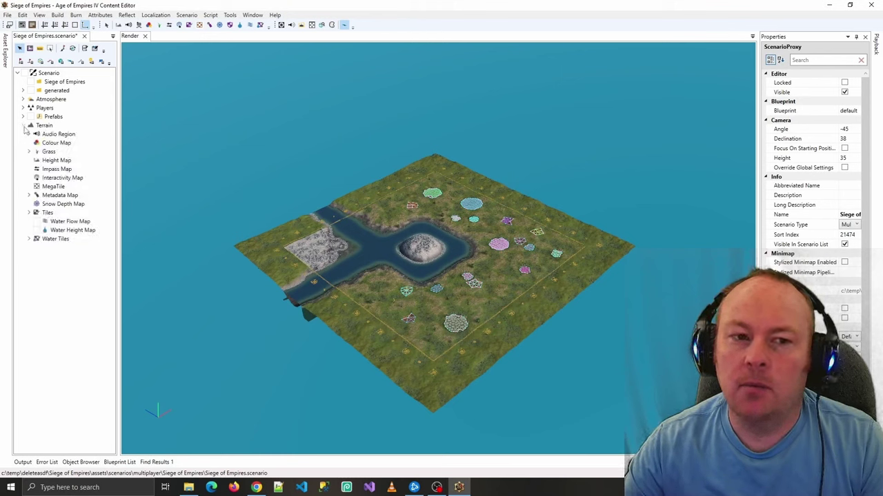
left_click(38, 127)
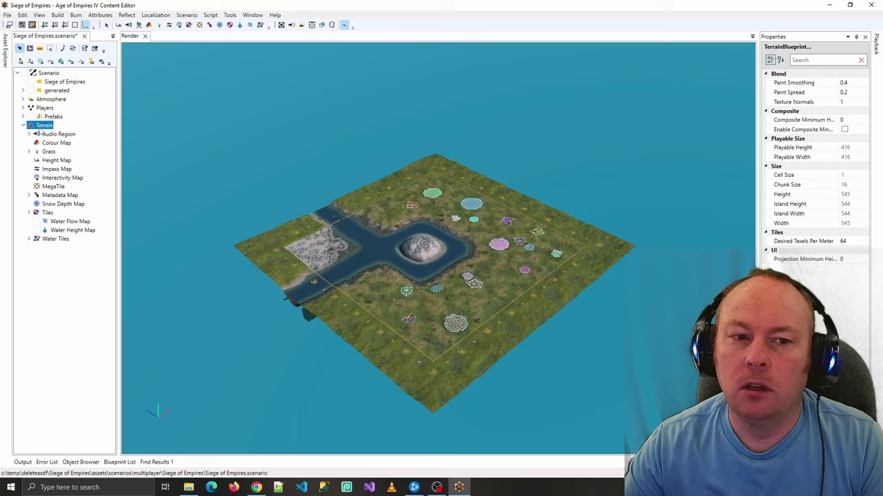
right_click(43, 127)
left_click(67, 134)
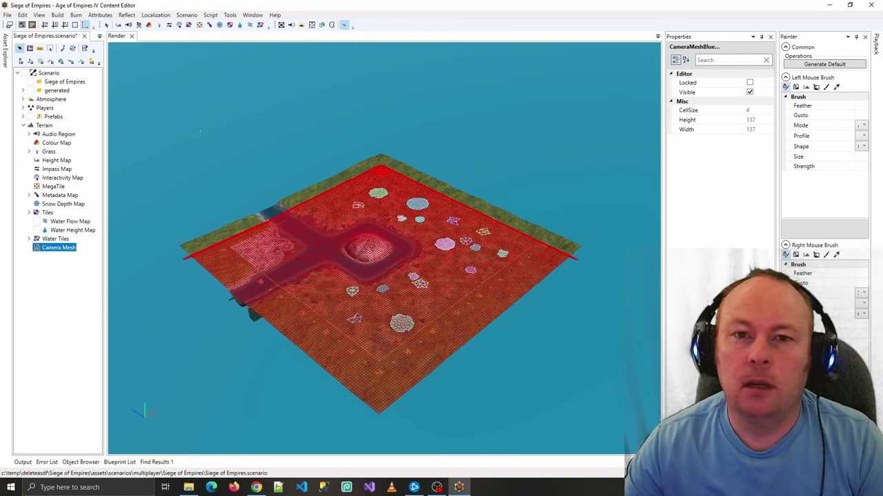
- Close the current mod without saving the changed files
left_click(7, 15)
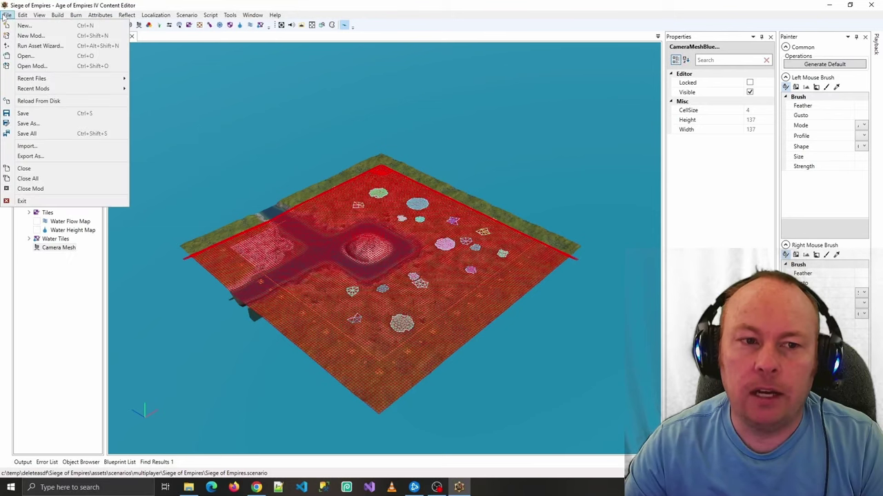
left_click(41, 190)
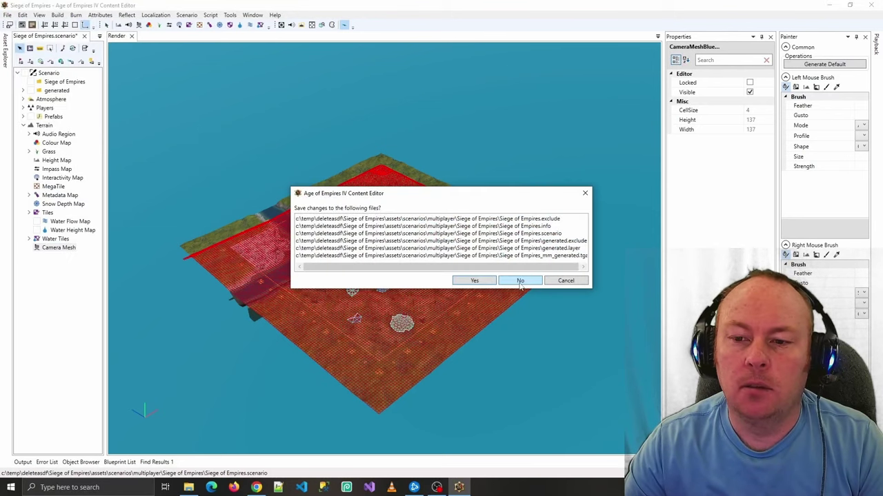
left_click(520, 282)
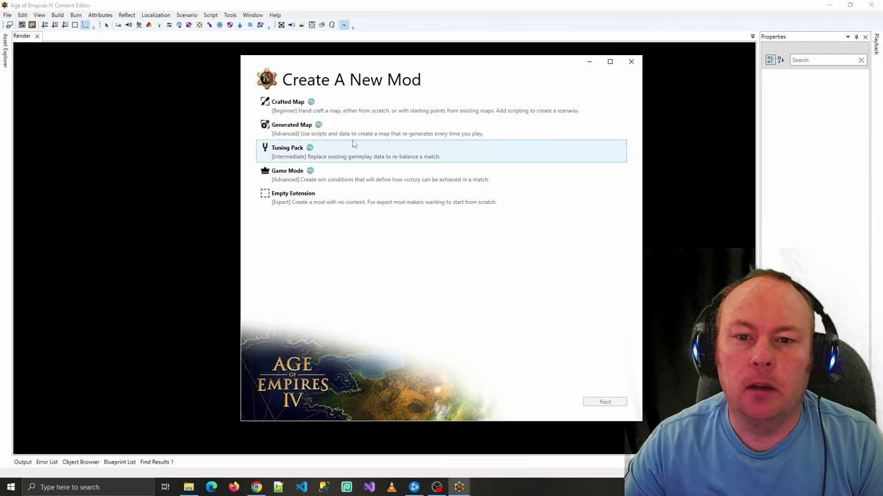
- Start a new Crafted Map mod named "Siege of Empires", with the map created from scratch
left_click(362, 111)
left_click(604, 402)
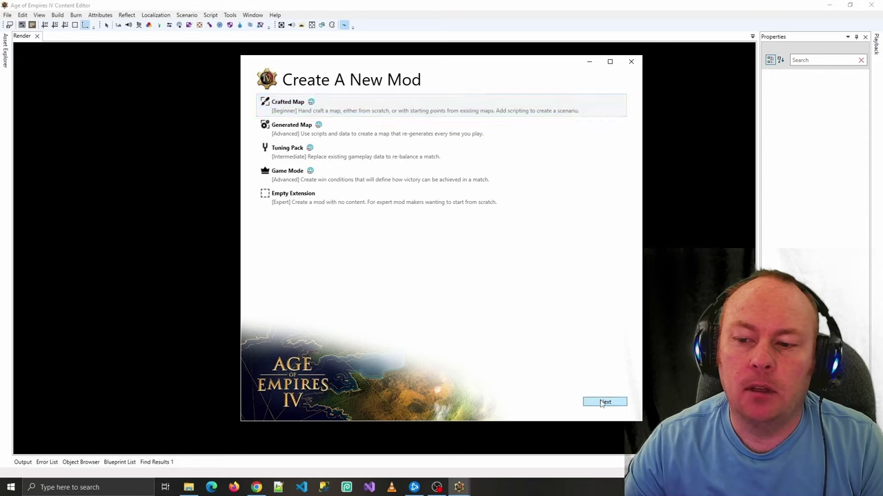
type("Siege of Empires")
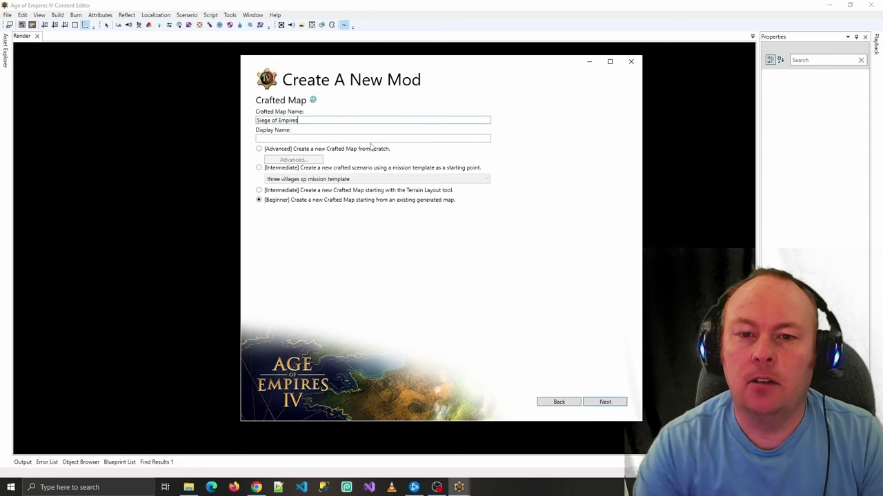
left_click(341, 150)
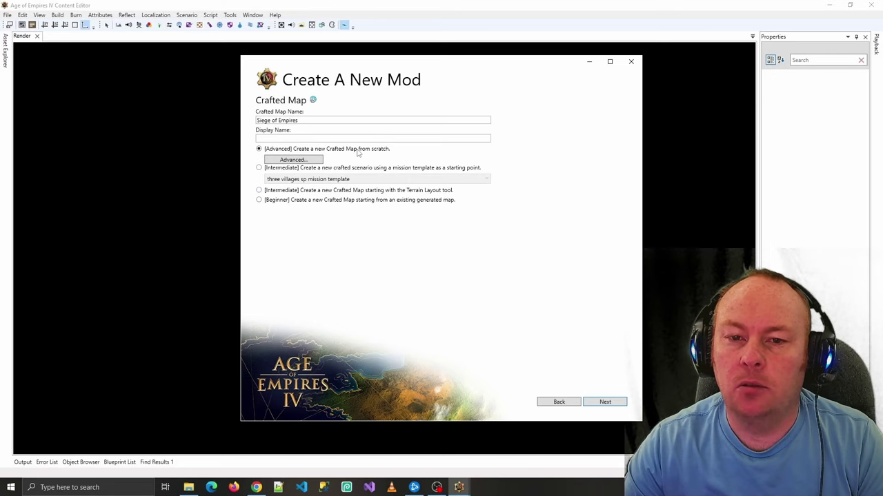
- In the map's advanced settings, set the terrain size to 128 x 128 and the playable area to 96 x 96
left_click(293, 159)
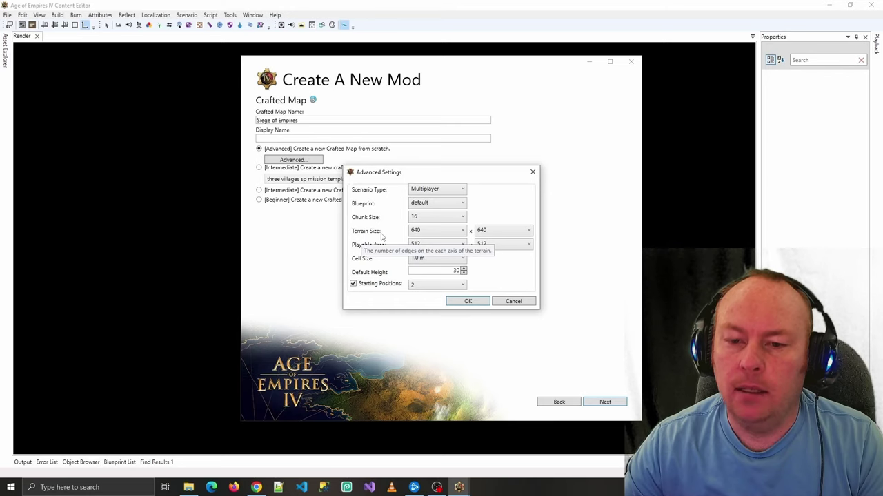
left_click(457, 233)
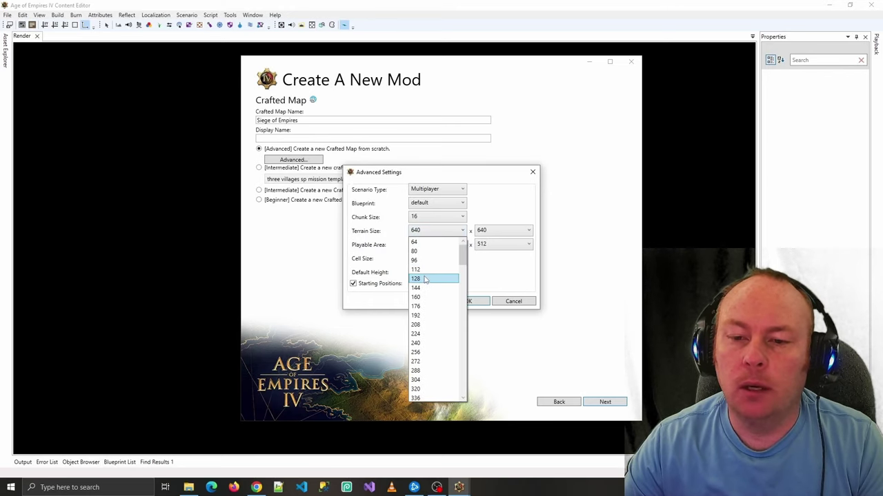
left_click(426, 279)
left_click(429, 246)
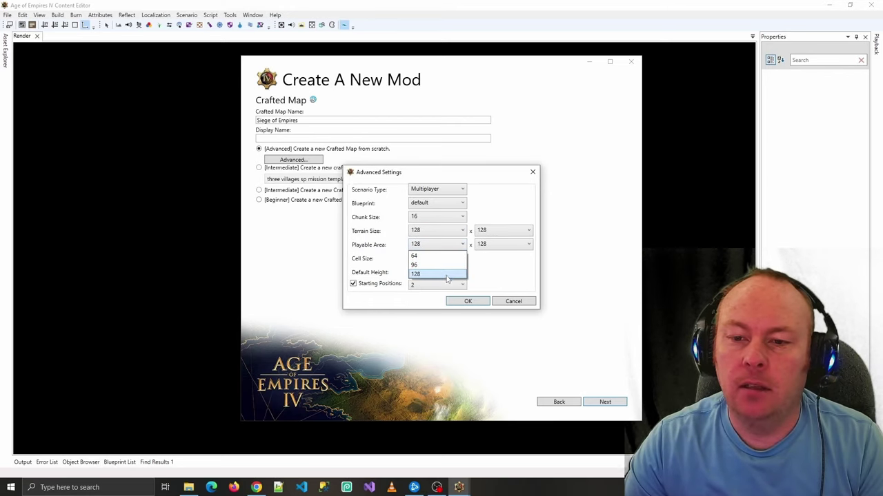
left_click(425, 266)
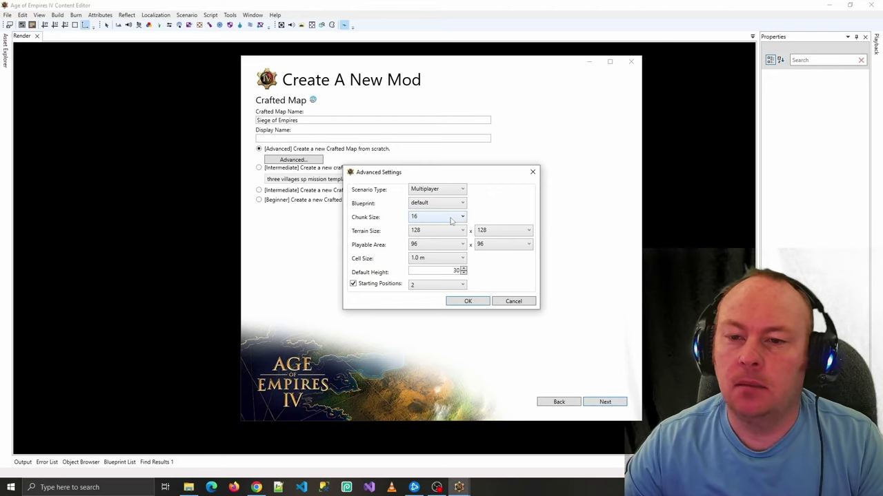
left_click(467, 301)
- Enter "Tower Defense Game" as the mod description and finish creating the mod
left_click(604, 402)
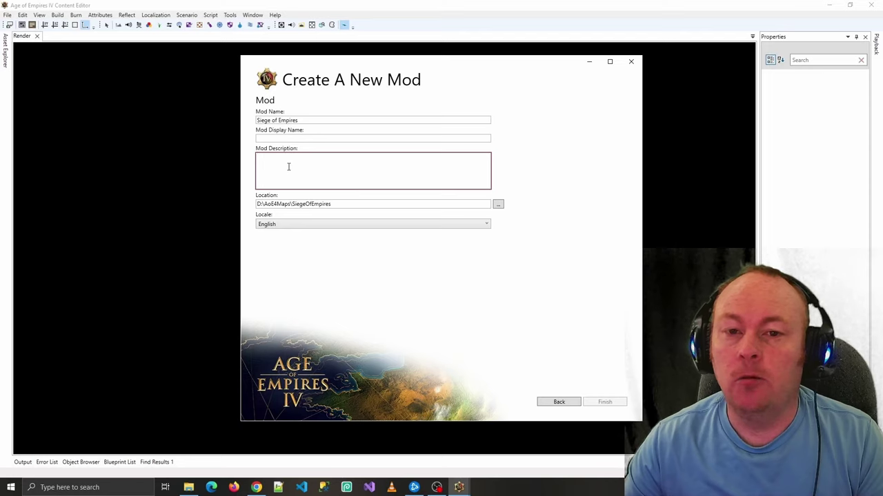
left_click(288, 166)
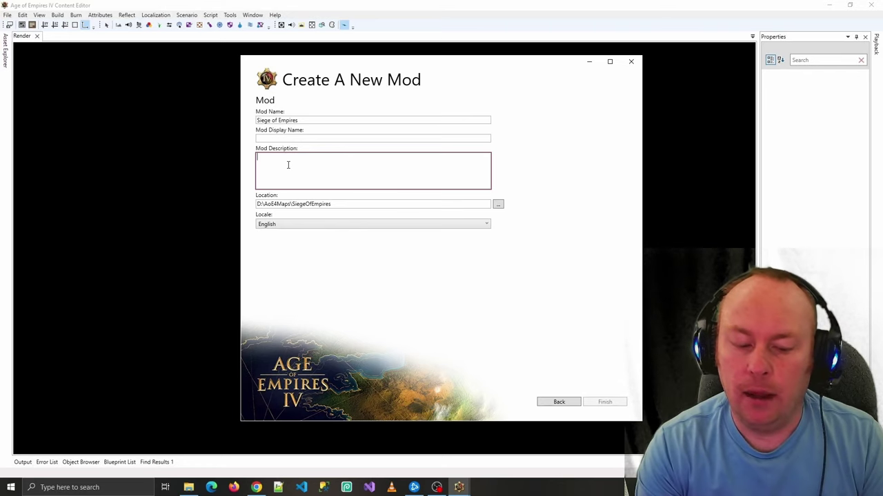
type("Tower D")
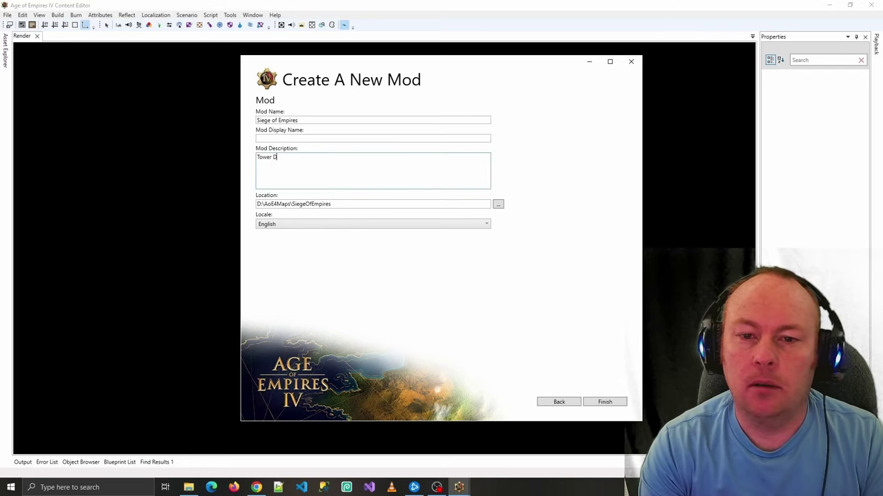
type("efense Game")
key("ctrl+a")
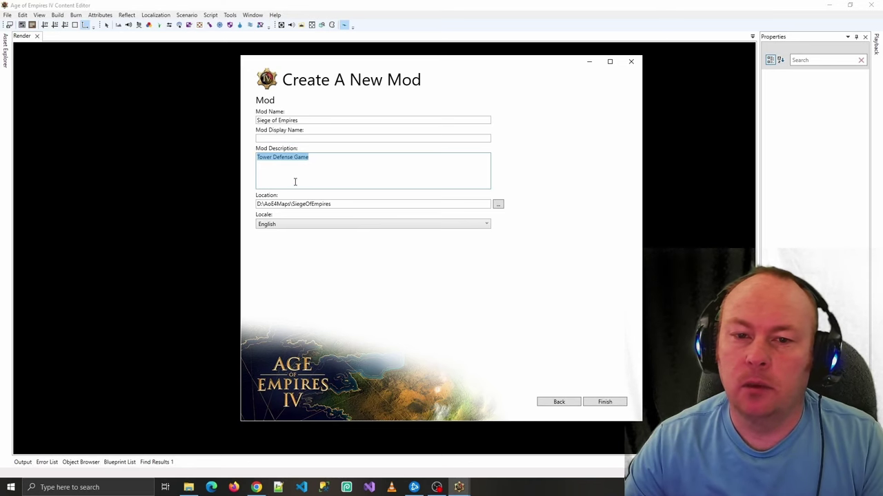
left_click(347, 159)
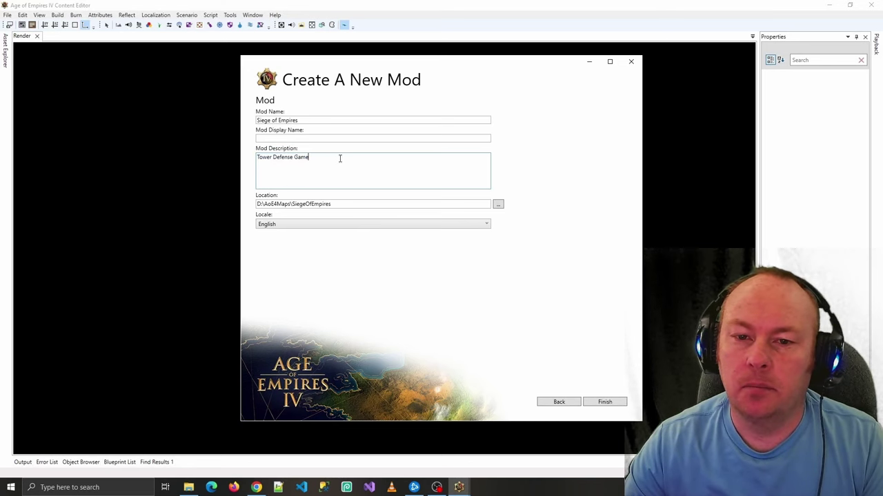
left_click(605, 404)
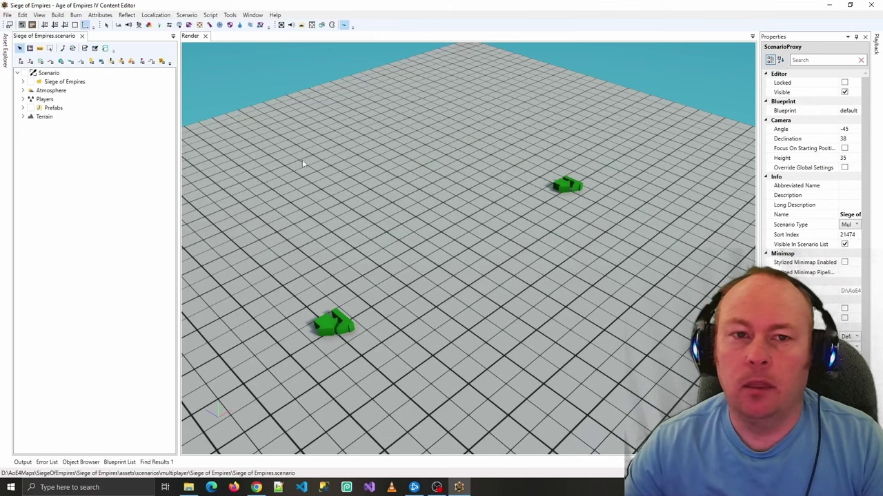
- Switch to the Game Camera, narrow the scenario tree pane, and examine the blank map up close and out to its edges
left_click(186, 15)
mouse_move(214, 152)
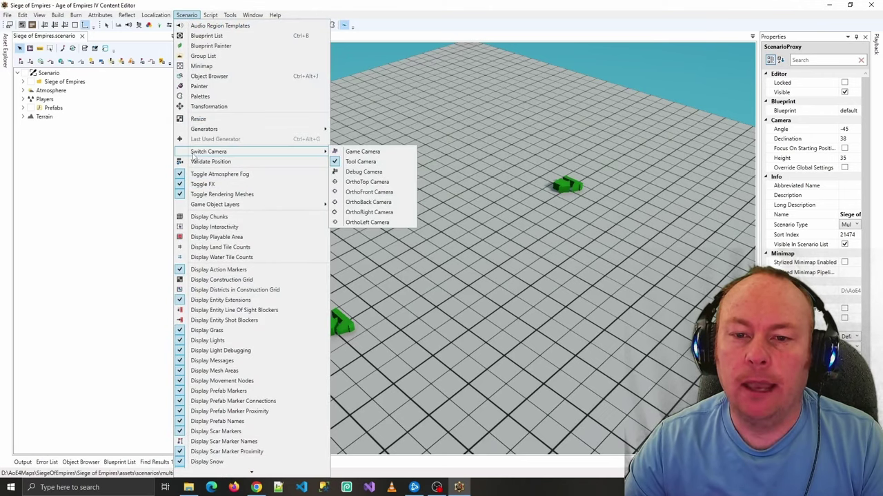
left_click(366, 152)
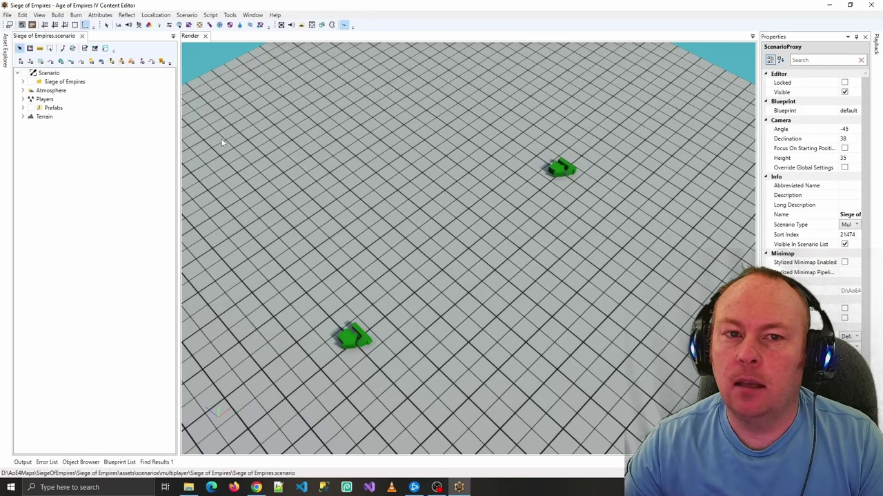
left_click_drag(178, 143, 105, 143)
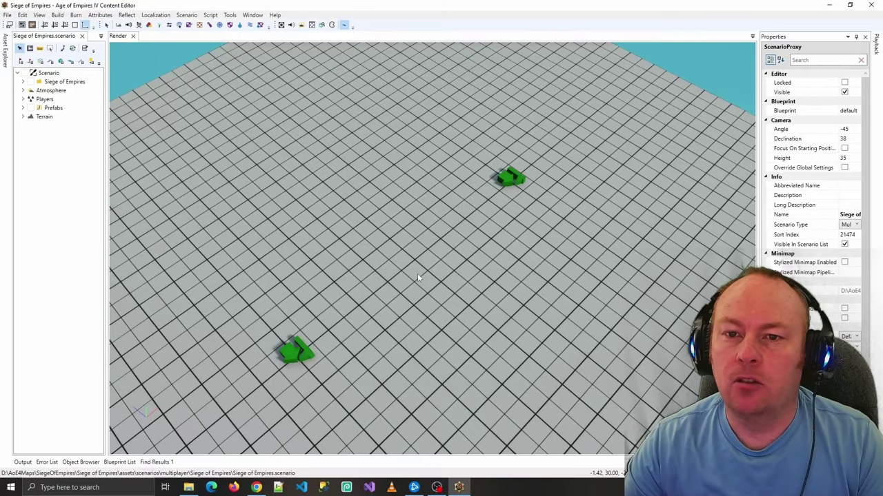
middle_click_drag(417, 273, 429, 45)
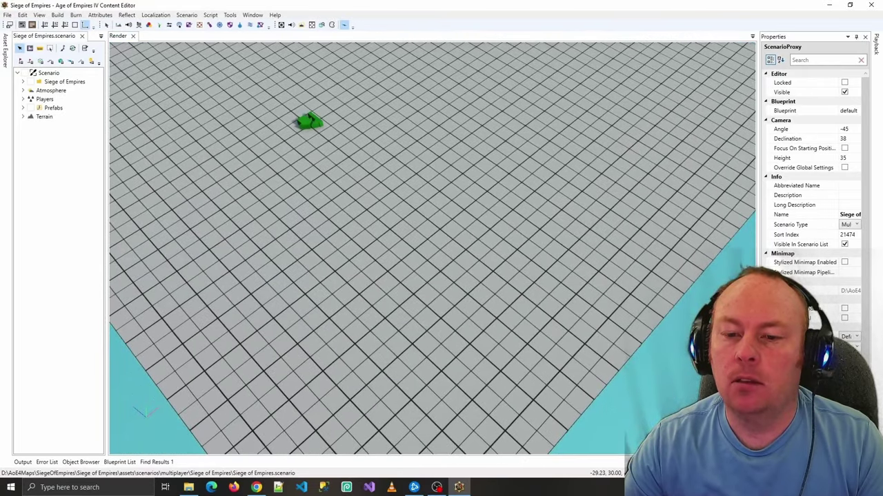
middle_click_drag(414, 138, 406, 455)
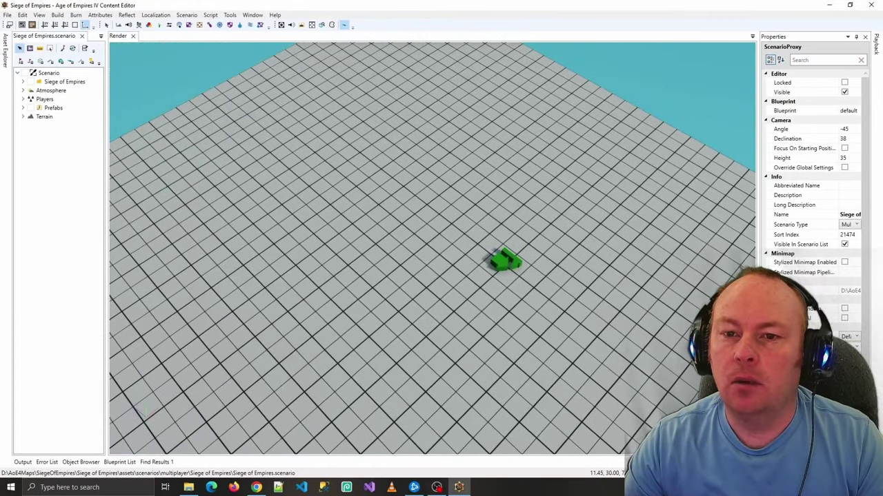
scroll(418, 278, "up", 3)
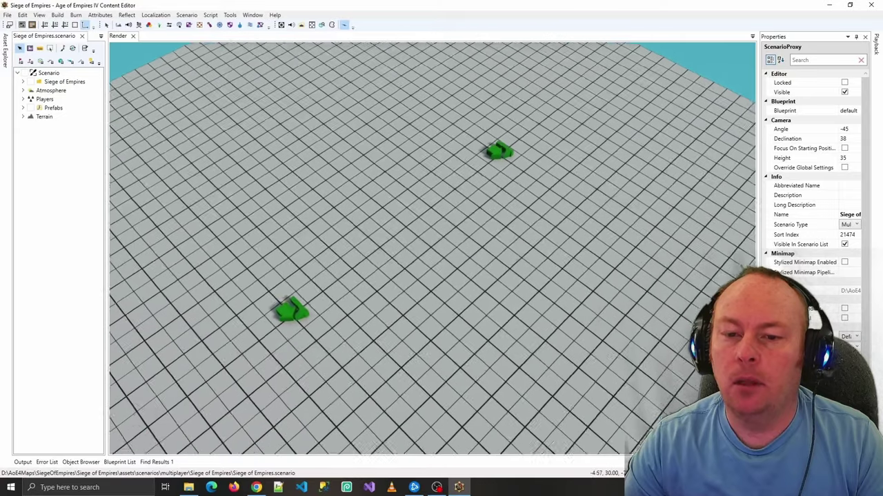
scroll(376, 288, "up", 4)
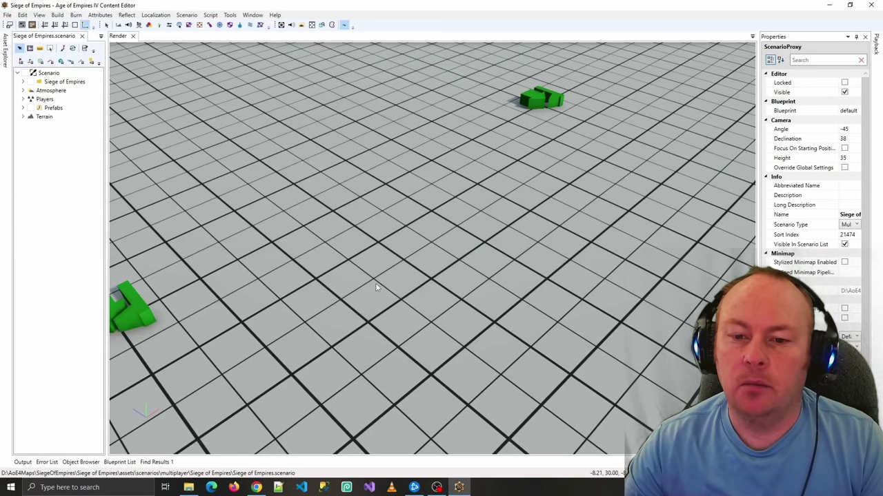
scroll(375, 283, "down", 5)
- Switch the view back to the Tool Camera and turn on the display of terrain chunks
left_click(186, 15)
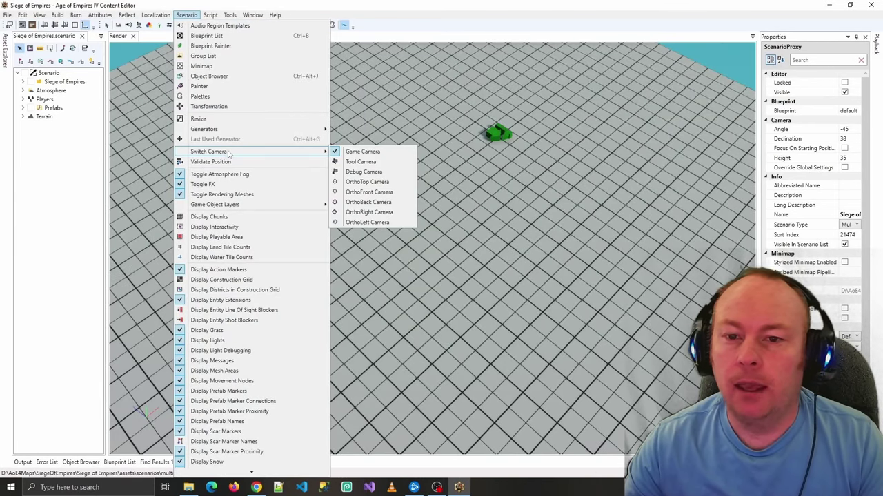
left_click(378, 163)
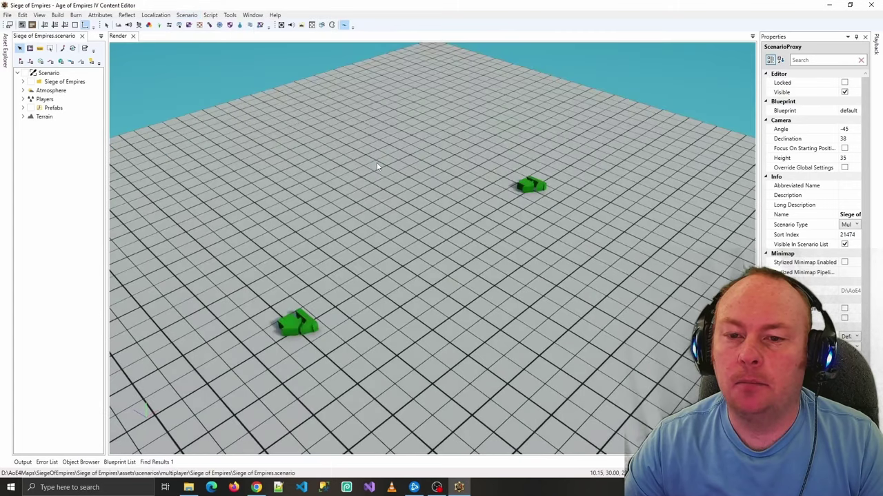
left_click(186, 14)
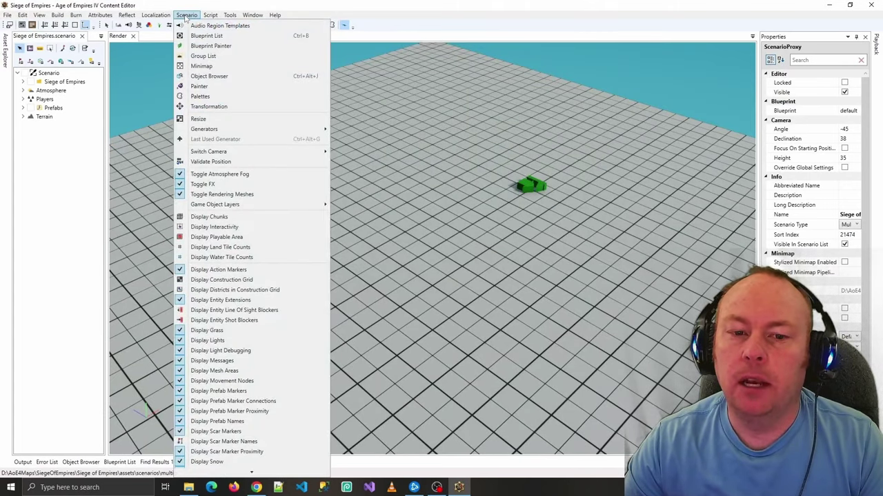
left_click(320, 216)
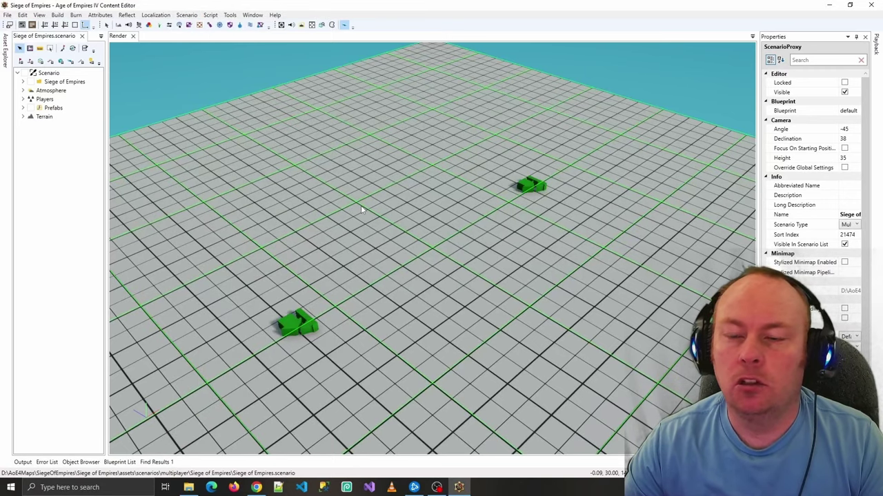
scroll(360, 210, "down", 2)
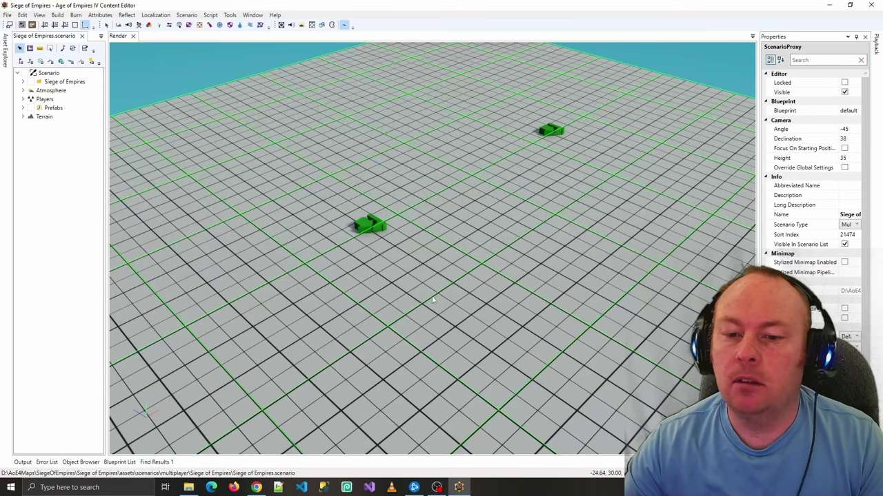
- Open the calculator and divide the terrain size of 128 by the chunk size of 16
key("XF86Calculator")
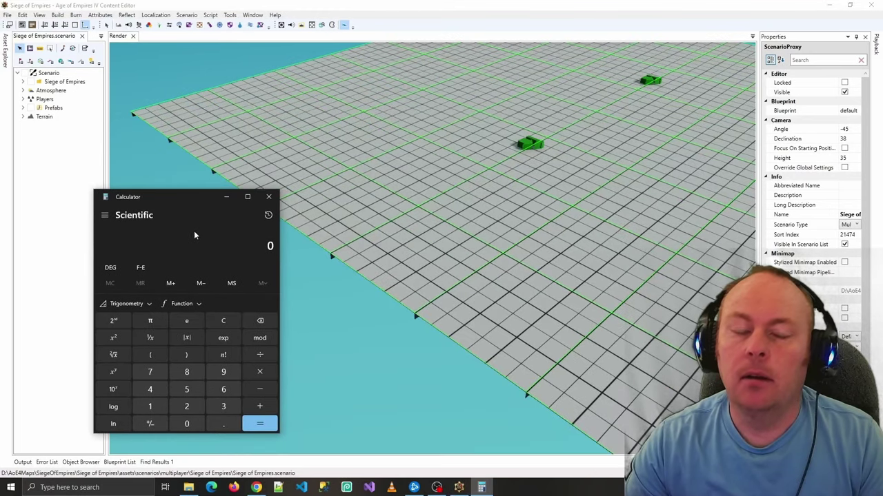
type("128")
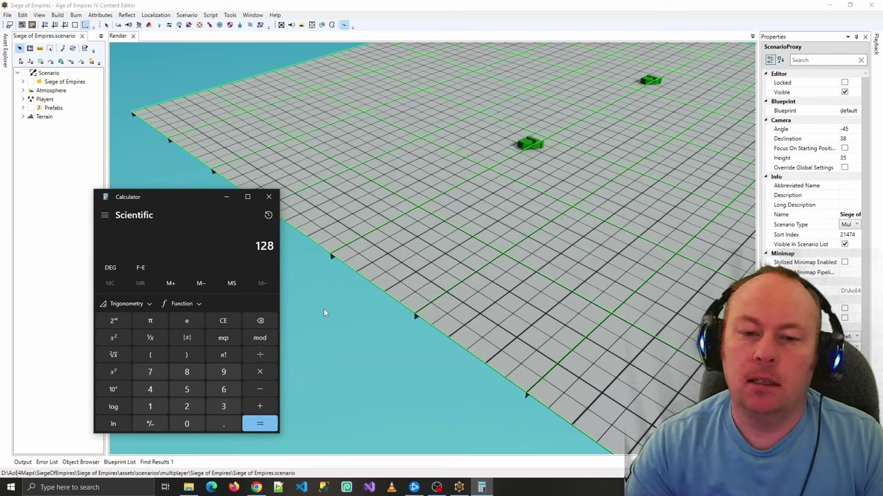
type("/16")
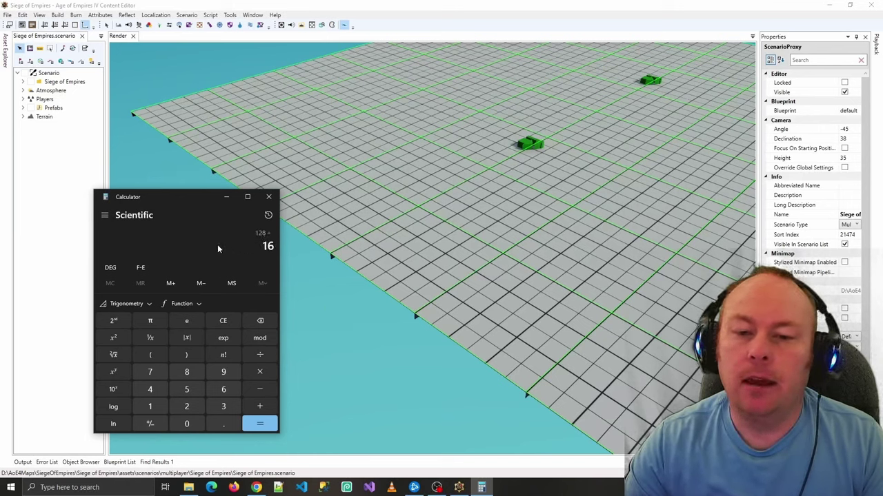
key("Return")
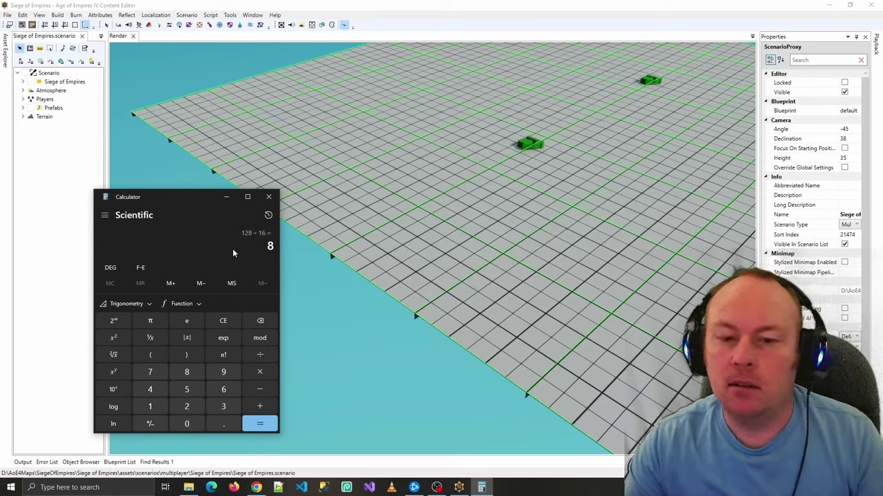
- Minimize the calculator and look over the chunk grid along the terrain's edges and corners
left_click(226, 202)
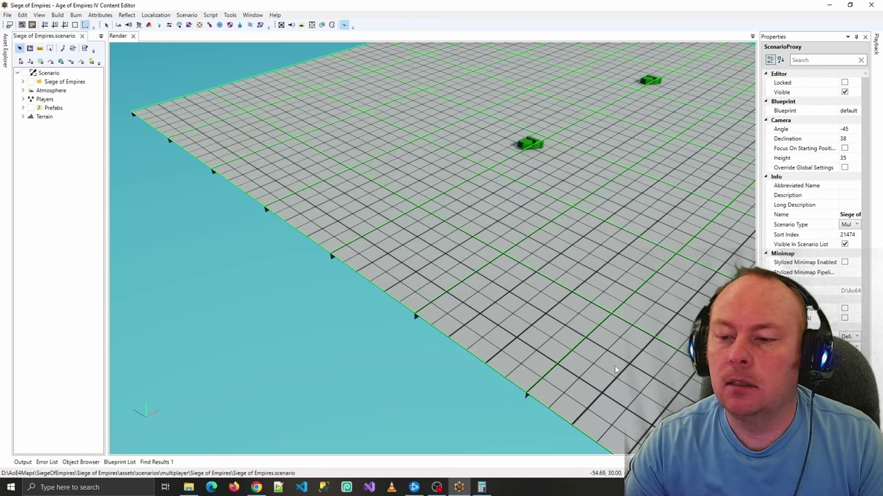
middle_click_drag(617, 370, 557, 293)
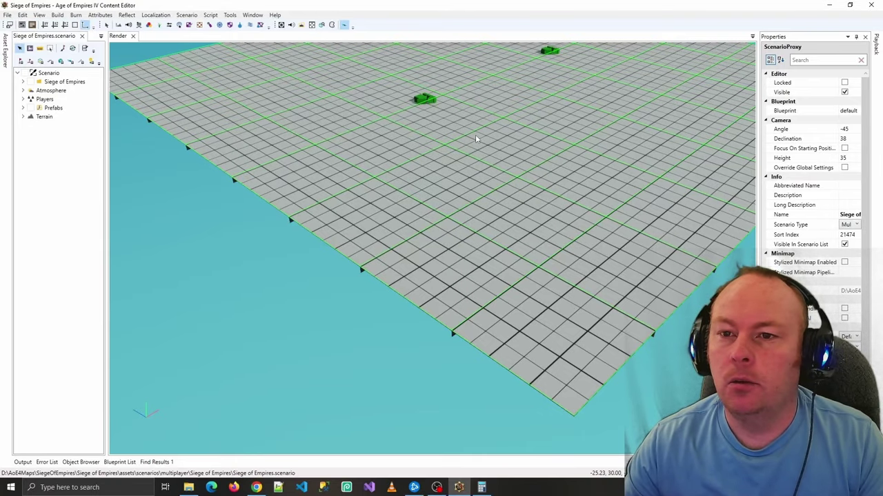
middle_click_drag(475, 138, 387, 275)
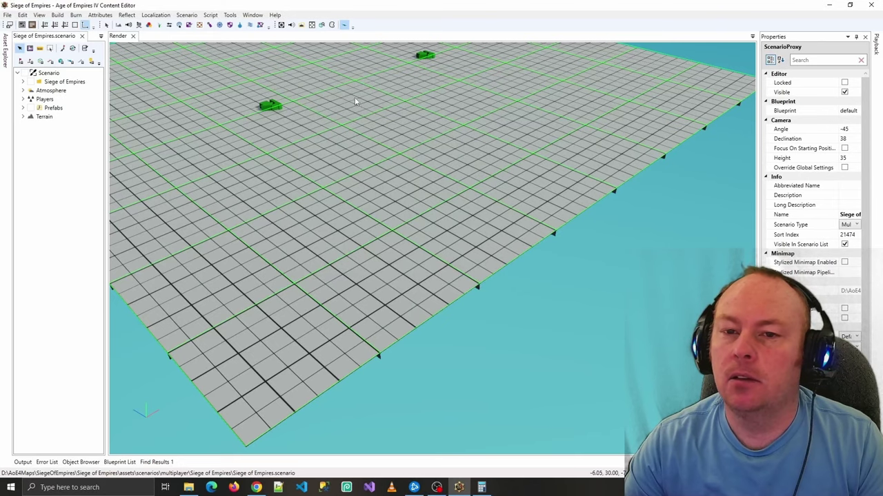
scroll(358, 89, "up", 3)
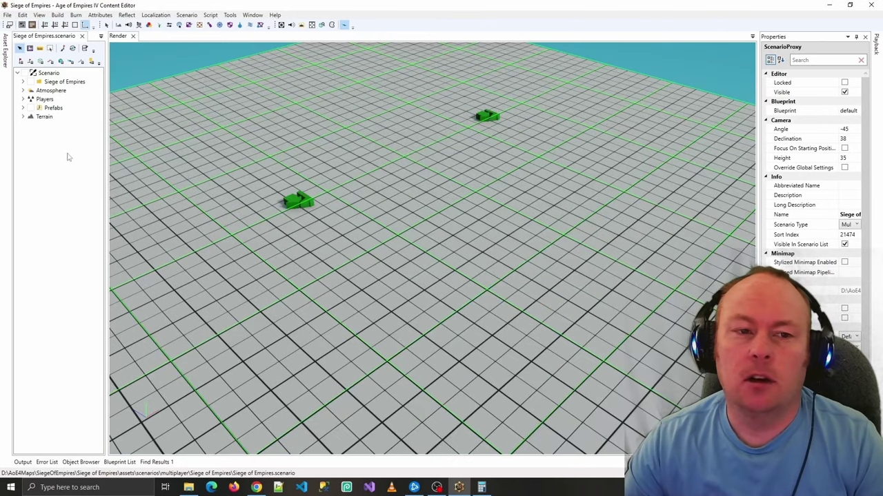
- Expand the terrain's Tiles, check the gb_grid_light tile's properties, and add a new tile to the Tiles layer
left_click(23, 116)
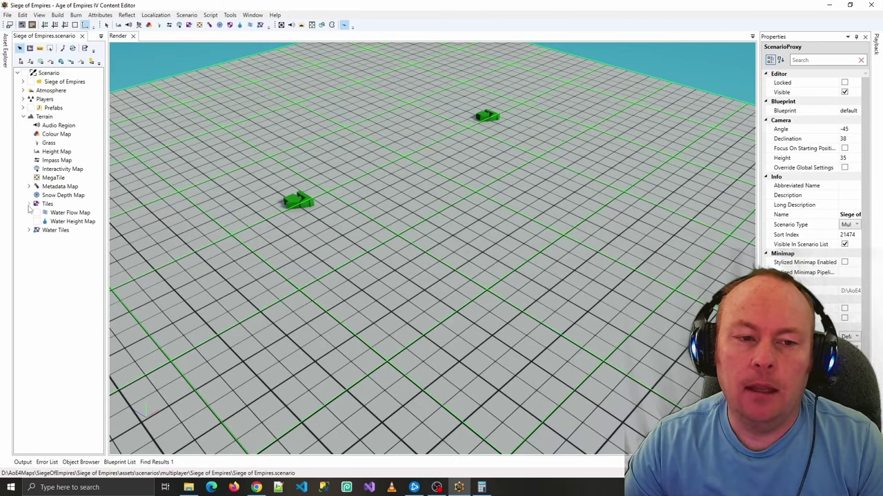
left_click(61, 213)
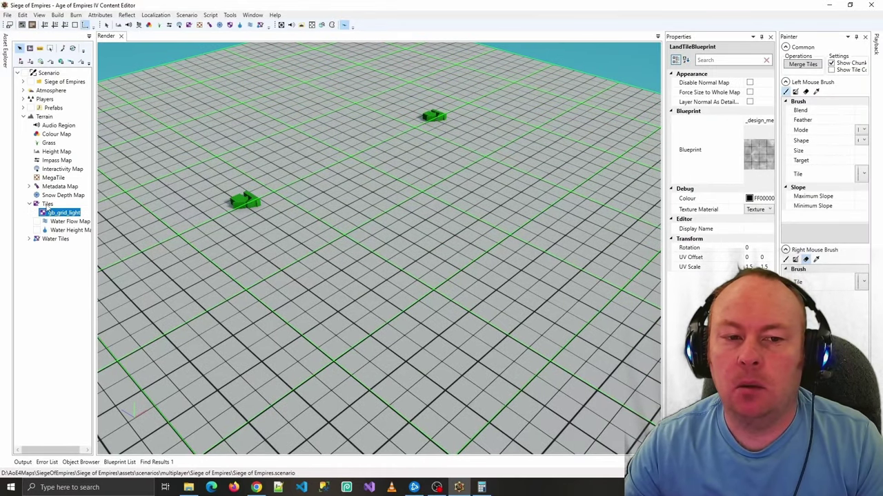
left_click(47, 205)
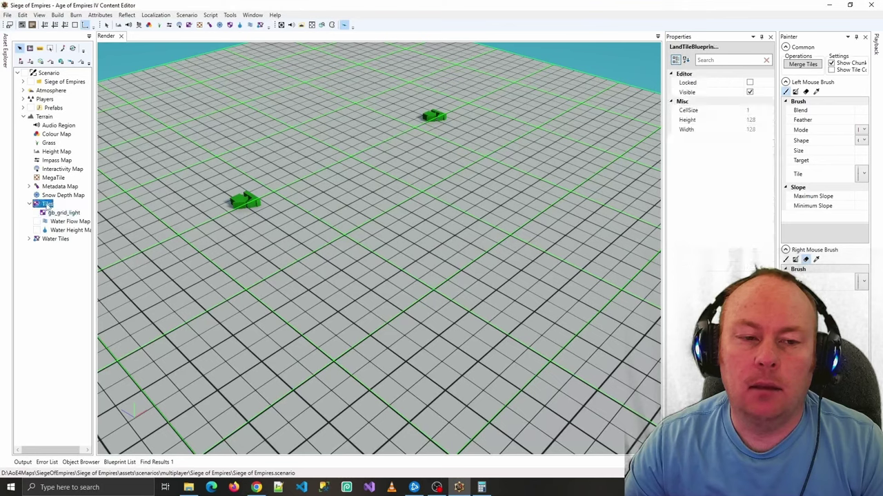
right_click(47, 205)
left_click(69, 209)
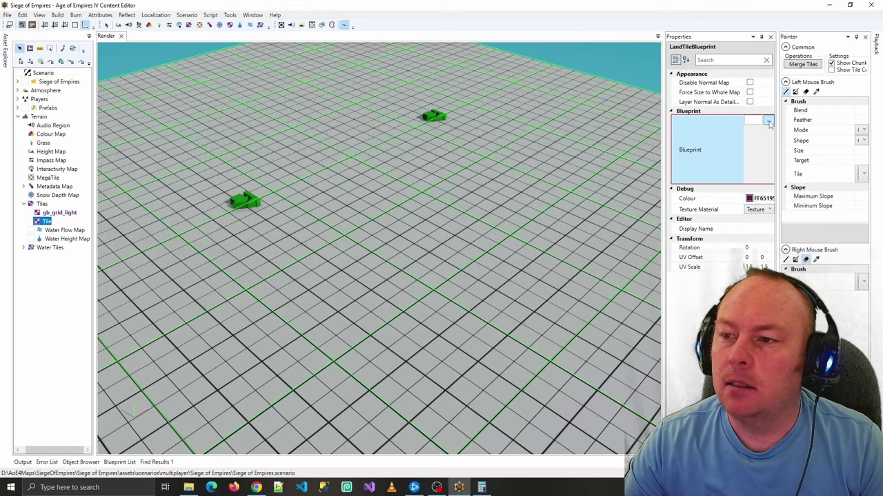
- Search the tile materials for "grass" and set the new tile's blueprint to grass_tall_lush_taiga_a
left_click(768, 121)
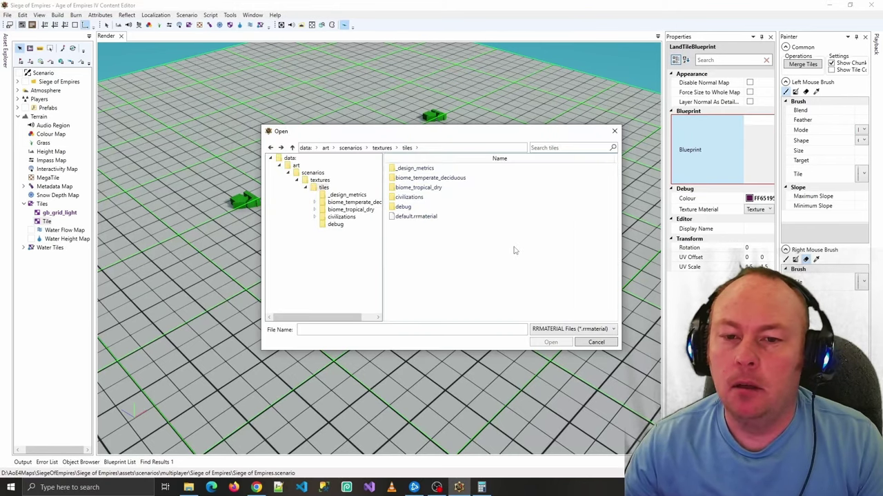
type("grass")
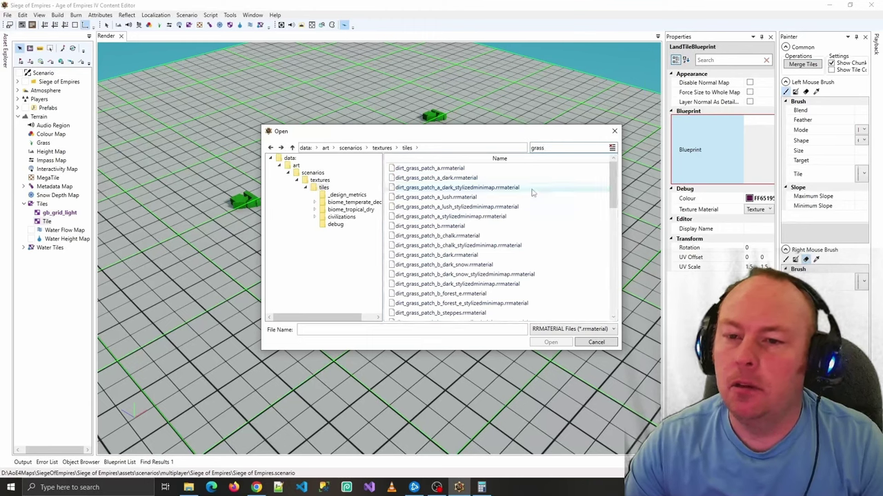
left_click_drag(612, 195, 630, 317)
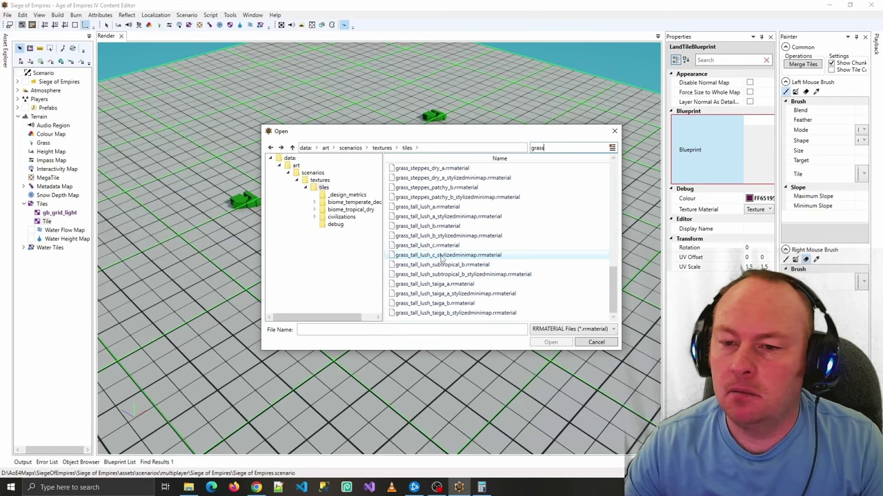
left_click(435, 284)
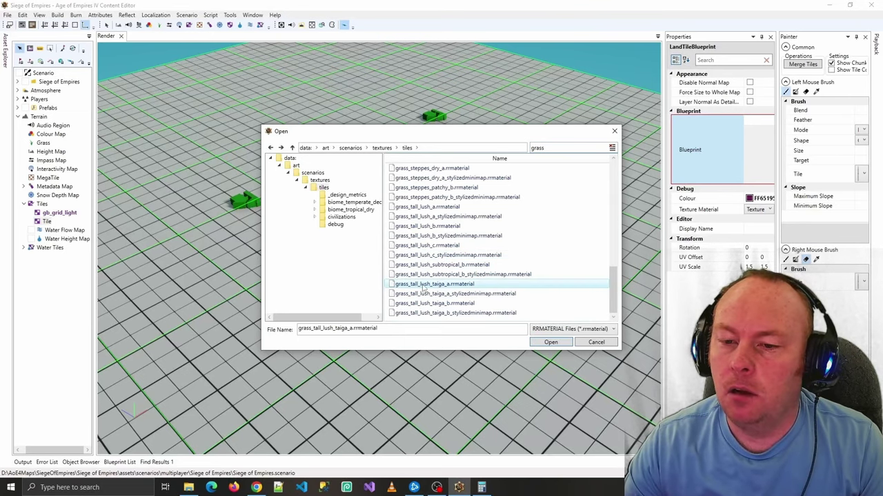
double_click(435, 287)
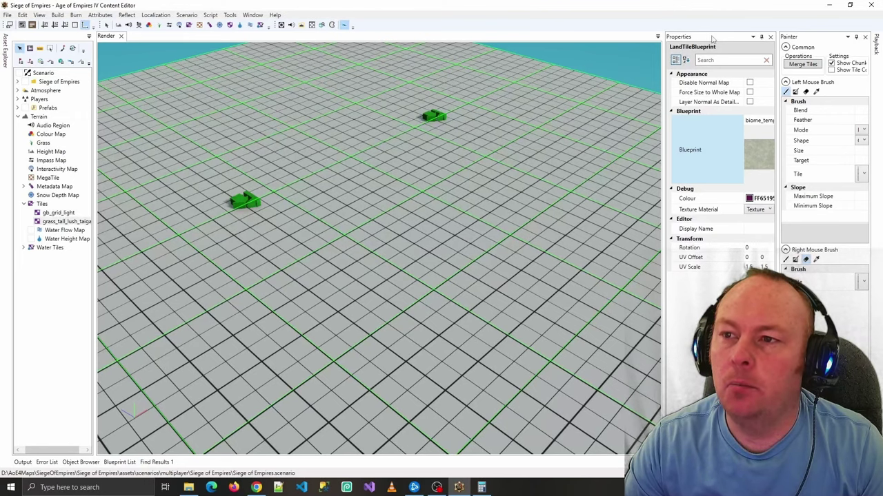
- Auto-hide the properties and set the left mouse brush to size 128 with the grass_tall_lush_taiga_a tile
left_click(761, 37)
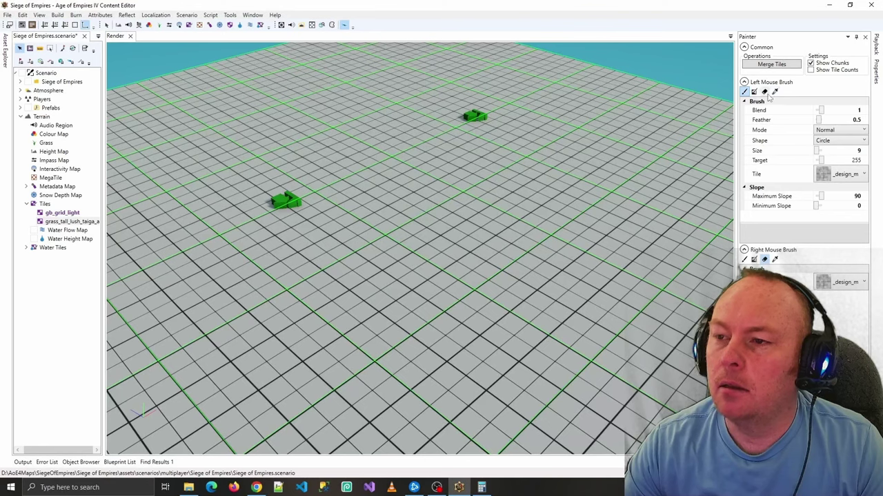
left_click(800, 141)
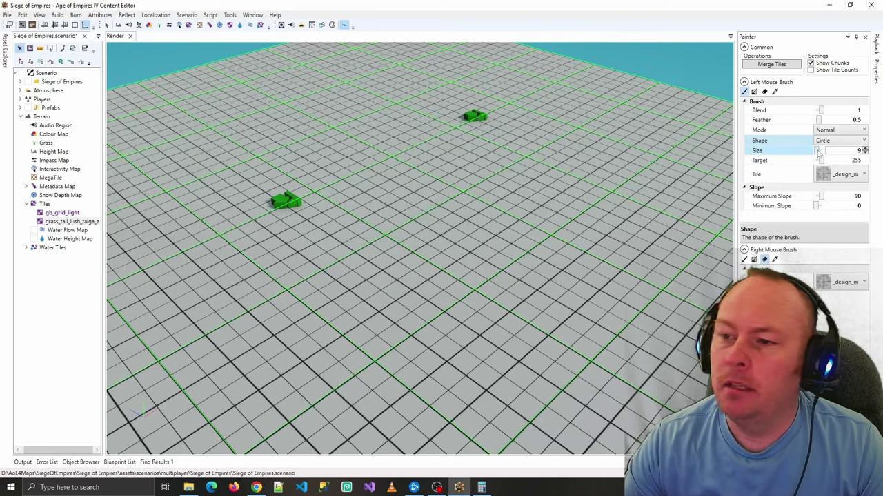
left_click(817, 151)
left_click_drag(819, 152, 821, 150)
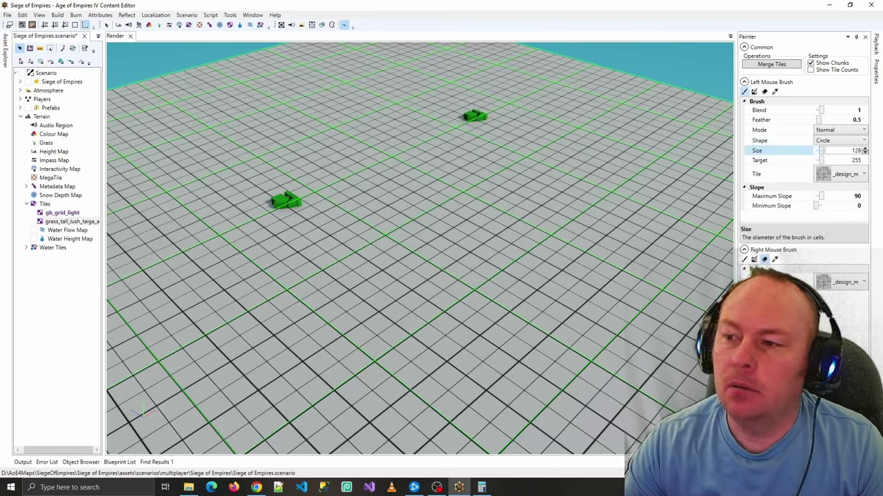
left_click(838, 177)
left_click(837, 178)
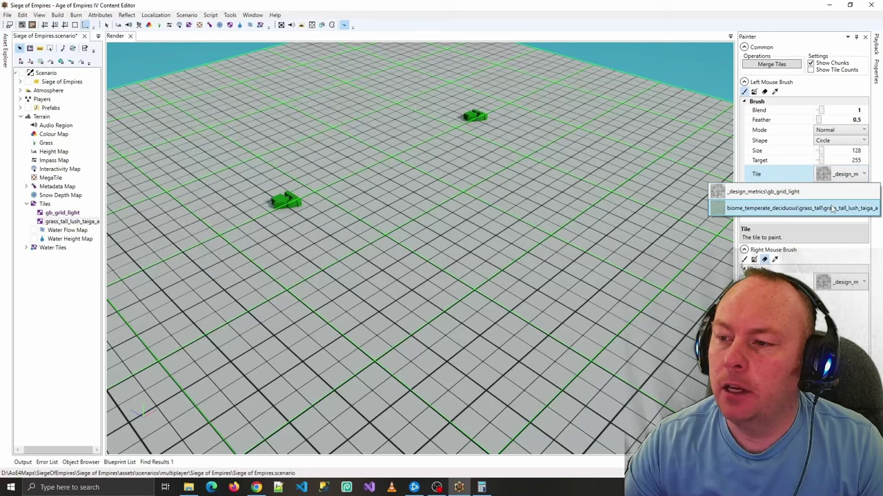
left_click(832, 208)
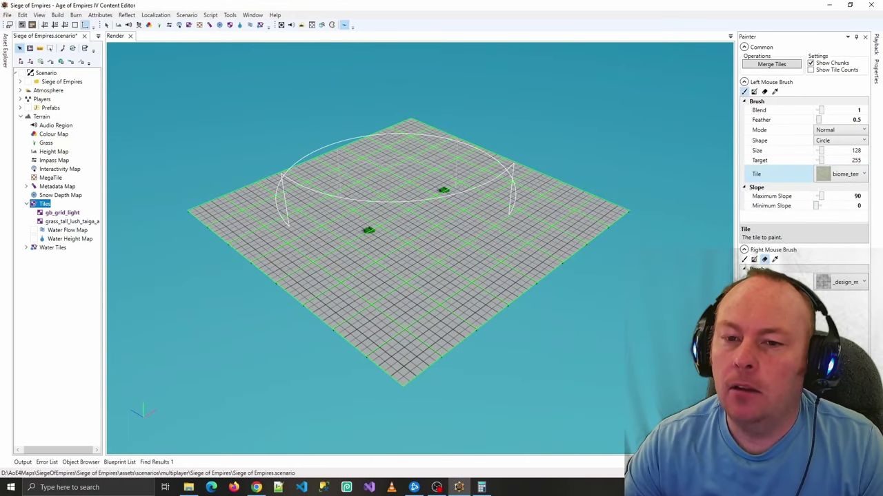
- Paint the entire terrain with the grass tile
left_click(396, 166)
mouse_move(397, 168)
left_mouse_down()
mouse_move(421, 200)
mouse_move(407, 228)
mouse_move(407, 332)
mouse_move(493, 276)
left_mouse_up()
left_click_drag(549, 242, 538, 197)
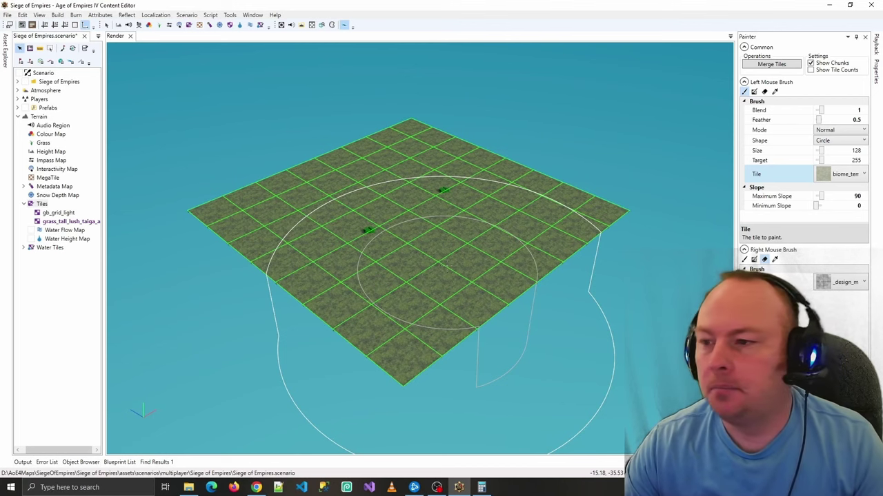
- Add another tile to the Tiles layer, search materials for "cobble", and set its blueprint to cobbles_english_age02_a
right_click(45, 205)
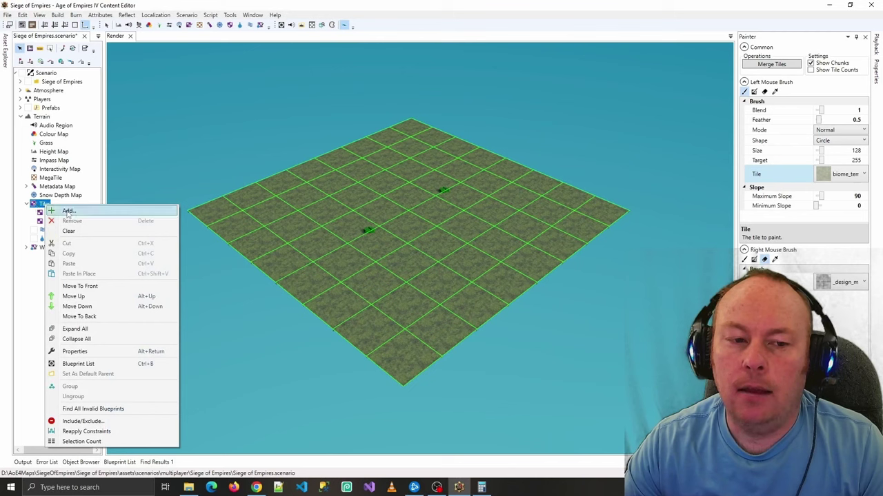
left_click(62, 213)
left_click(47, 232)
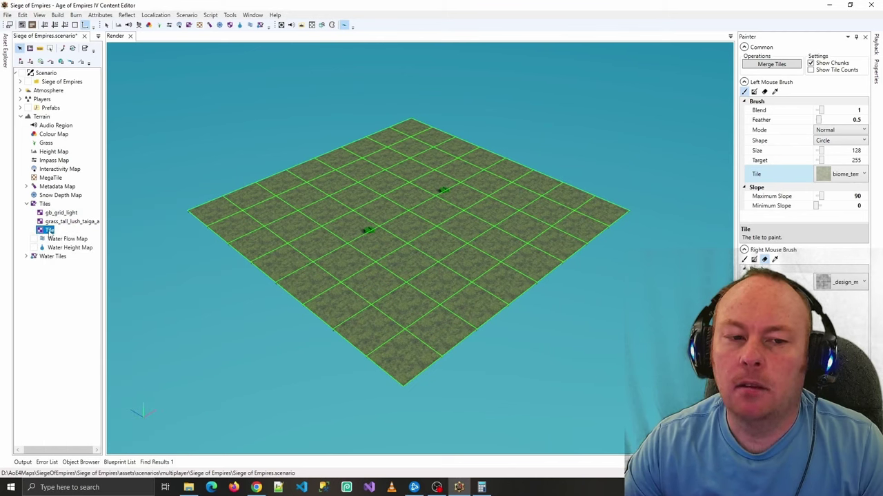
left_click(877, 75)
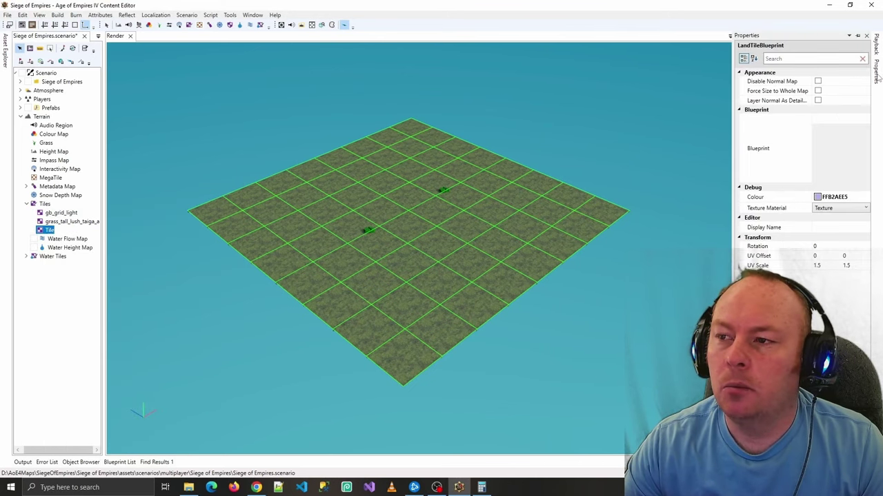
left_click(812, 163)
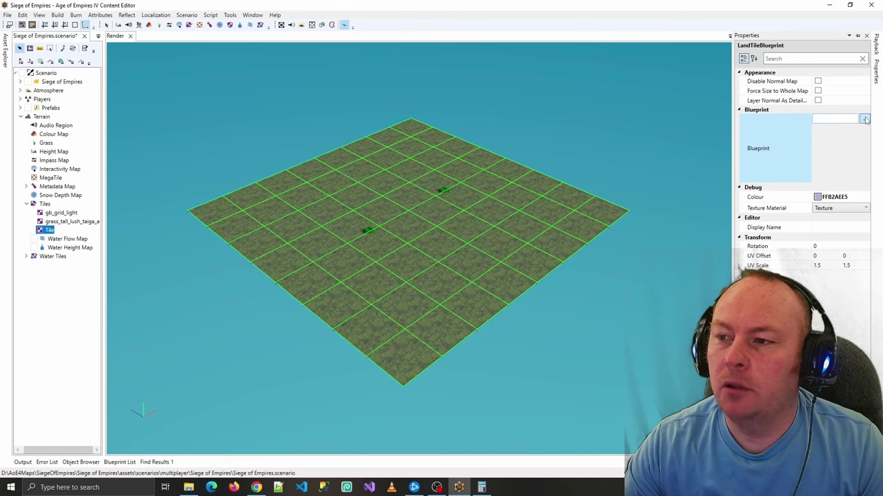
left_click(866, 121)
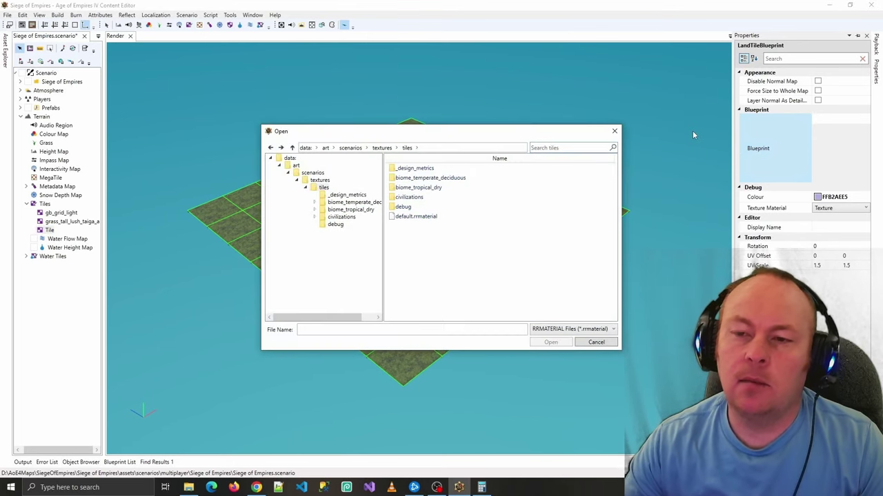
left_click(572, 148)
type("cobble")
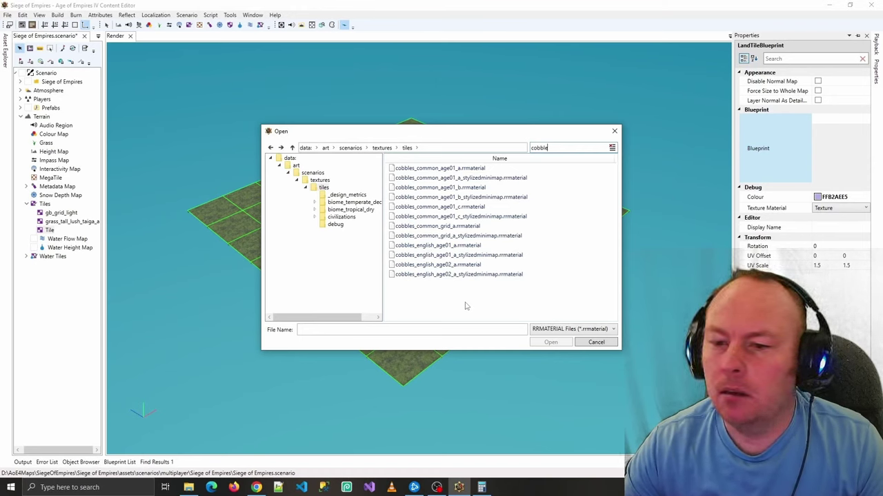
left_click(444, 266)
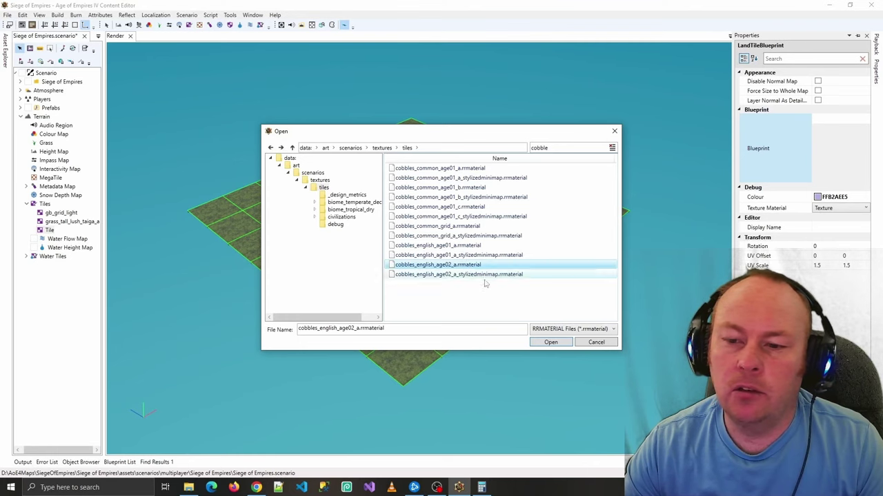
left_click(550, 342)
- Set the left mouse brush to the cobbles_english_age02_a tile with a Square shape and size 4
left_click(878, 47)
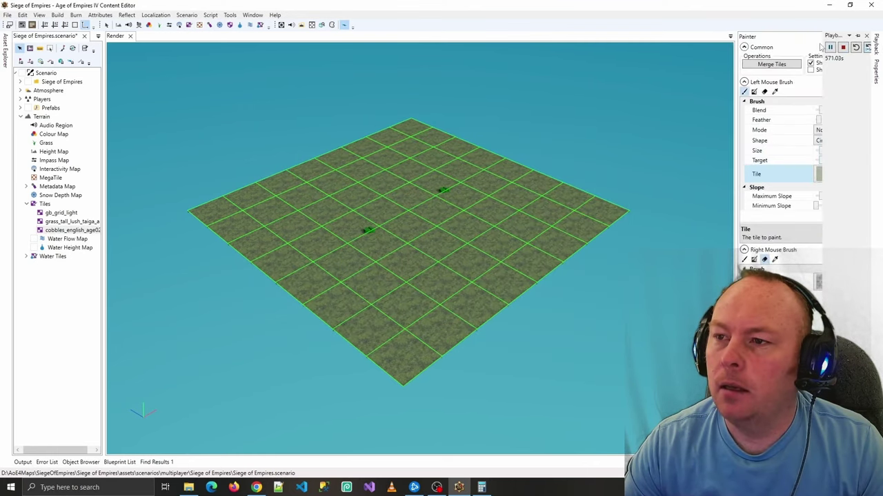
left_click(839, 175)
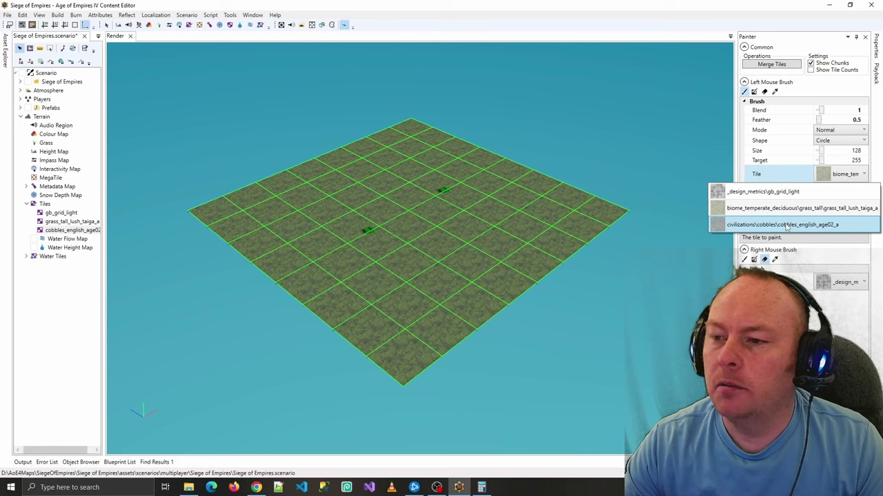
left_click(786, 226)
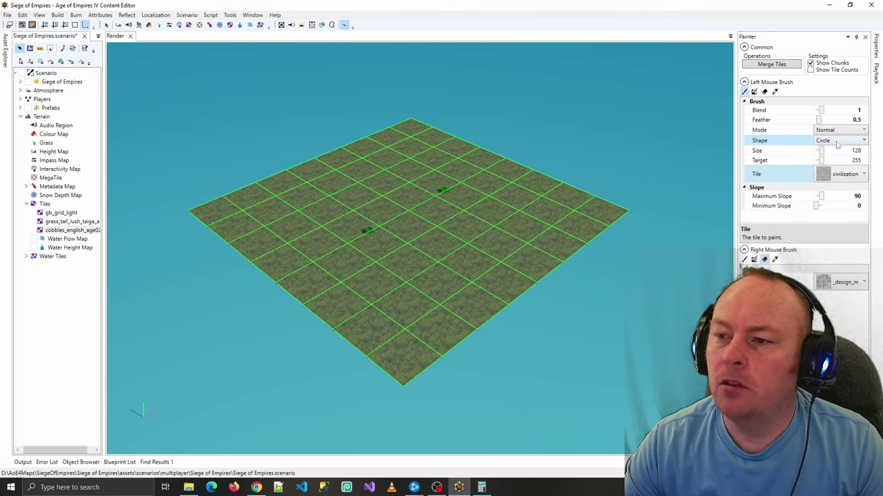
left_click(836, 141)
left_click(831, 160)
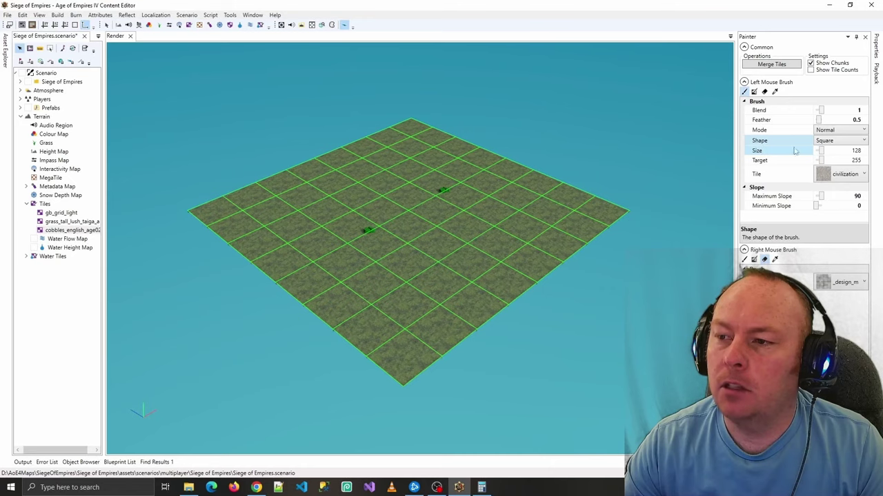
left_click(853, 151)
type("4")
key("Tab")
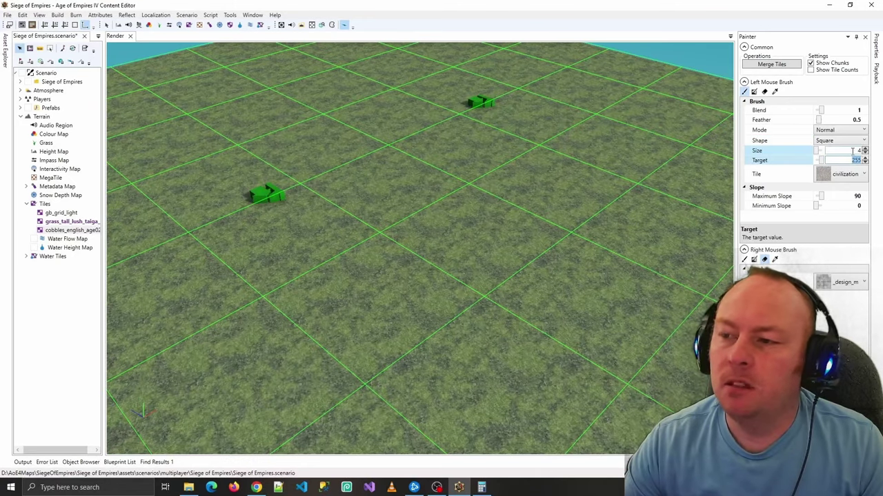
- Set the brush feather to 0 and paint one cobble square inside a chunk corner near the closer green marker
scroll(407, 207, "down", 5)
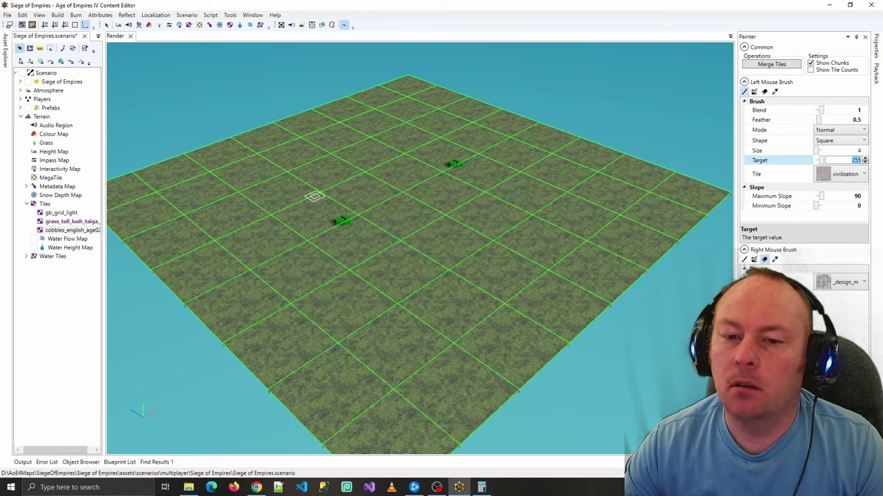
scroll(311, 202, "up", 3)
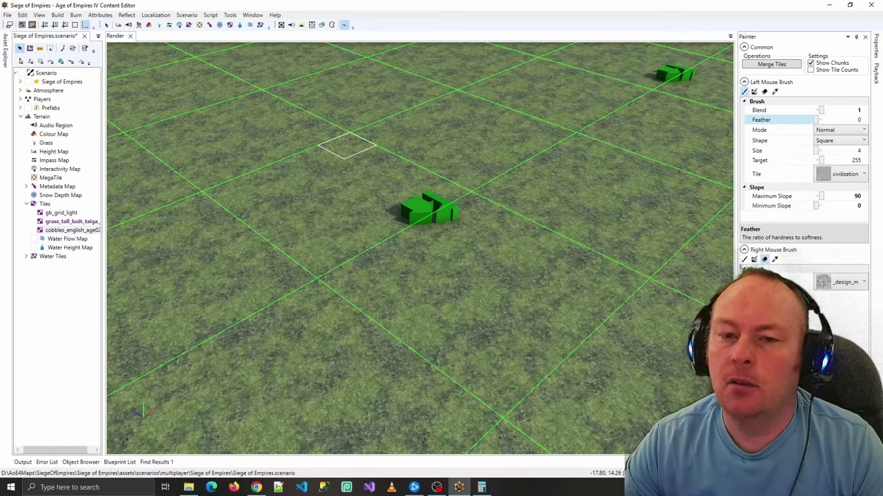
left_click(347, 146)
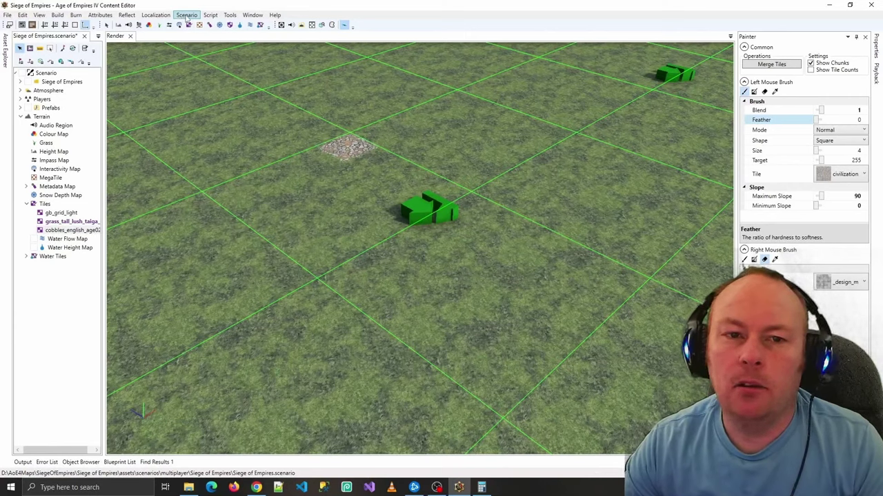
- Try the Grid Lines overlay on the scenario's terrain
left_click(186, 15)
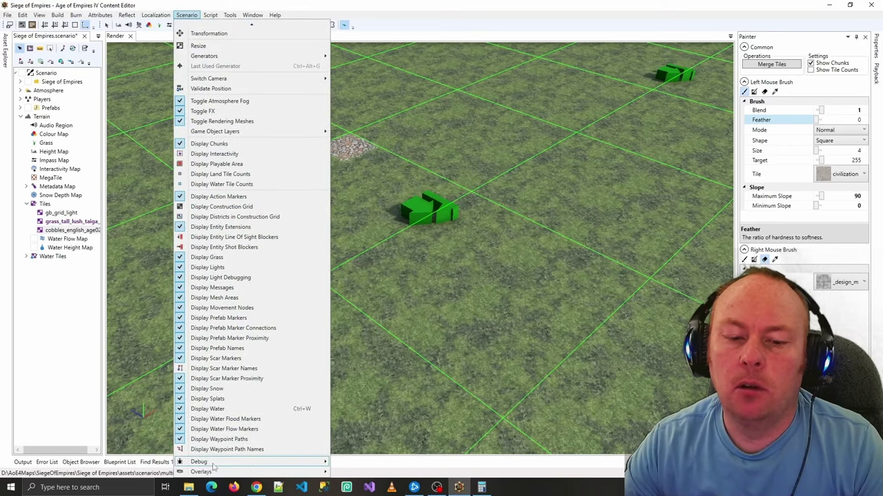
mouse_move(206, 472)
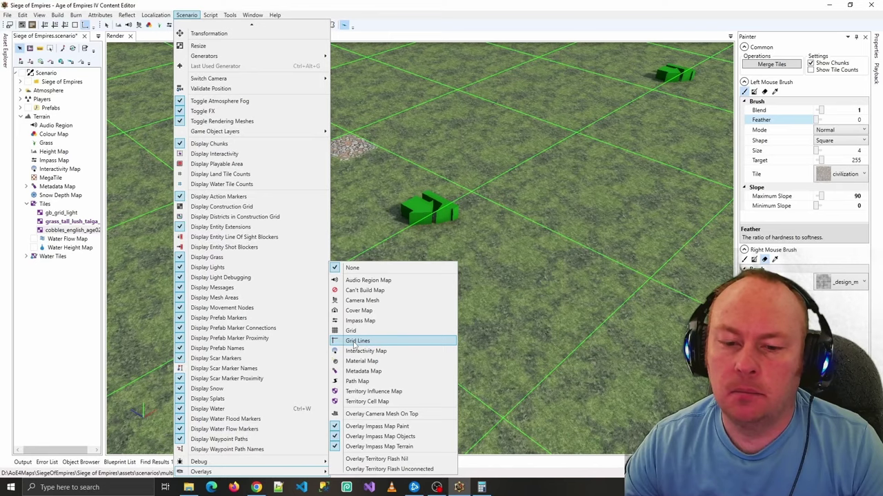
left_click(357, 342)
- Paint four straight cobble strips along the chunk lines, forming a closed square loop that passes beside both green markers
mouse_move(379, 134)
left_mouse_down()
mouse_move(394, 164)
mouse_move(487, 233)
mouse_move(482, 209)
mouse_move(531, 253)
mouse_move(672, 313)
left_mouse_up()
mouse_move(594, 327)
left_mouse_down()
mouse_move(506, 301)
mouse_move(582, 262)
mouse_move(571, 248)
mouse_move(627, 232)
mouse_move(612, 220)
mouse_move(641, 197)
mouse_move(667, 194)
mouse_move(679, 167)
left_mouse_up()
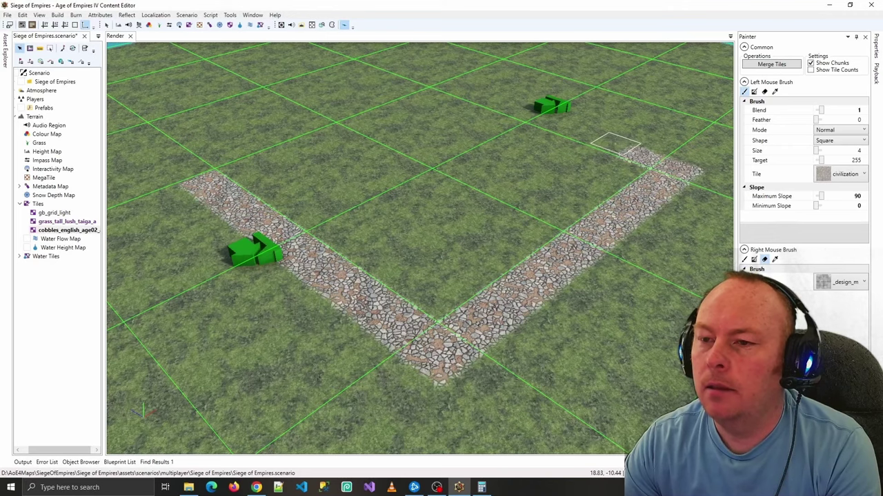
mouse_move(614, 144)
left_mouse_down()
mouse_move(572, 134)
mouse_move(483, 153)
mouse_move(417, 123)
left_mouse_up()
scroll(572, 135, "up", 2)
middle_click_drag(418, 124, 532, 148)
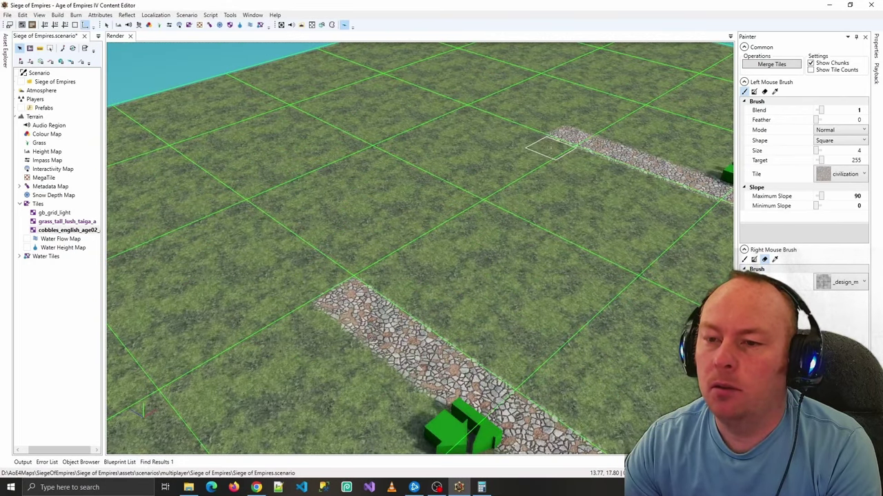
mouse_move(549, 144)
left_mouse_down()
mouse_move(462, 192)
mouse_move(396, 243)
mouse_move(387, 228)
mouse_move(316, 276)
left_mouse_up()
- Extend the cobble roads in straight lines from the square loop's corner out to the map edges, and save the scenario
middle_click_drag(316, 279, 414, 195)
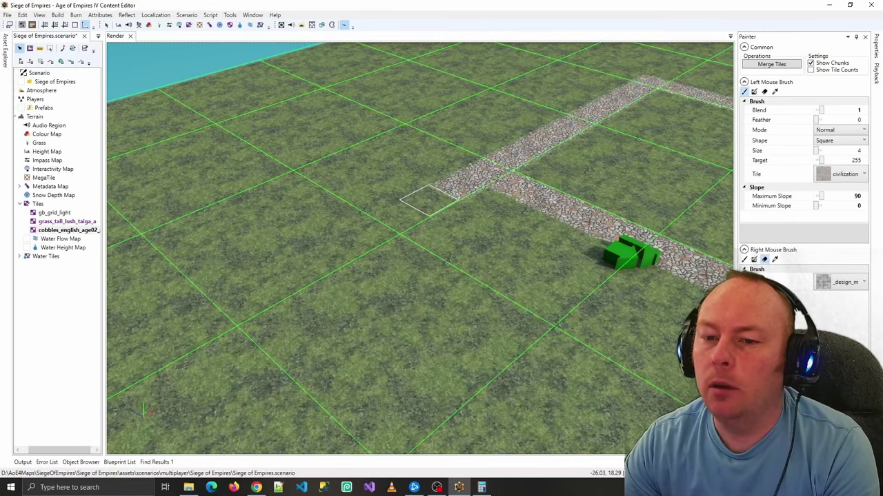
left_click_drag(428, 200, 330, 253)
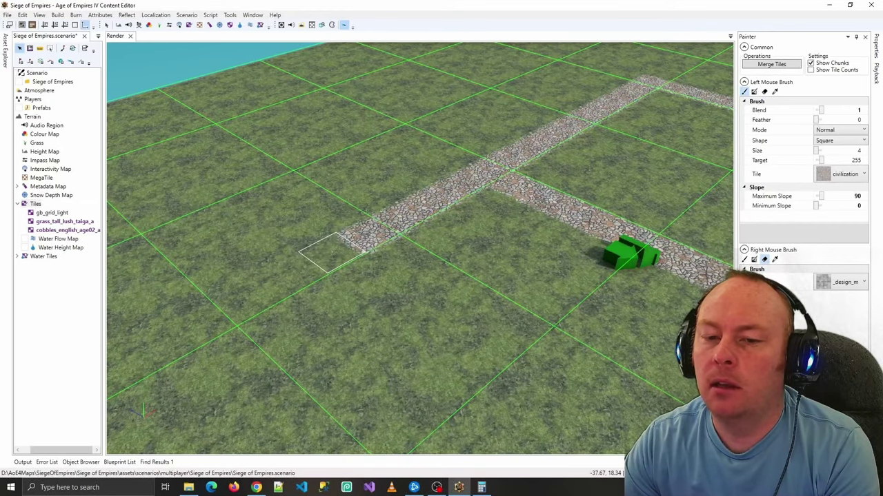
scroll(331, 254, "down", 4)
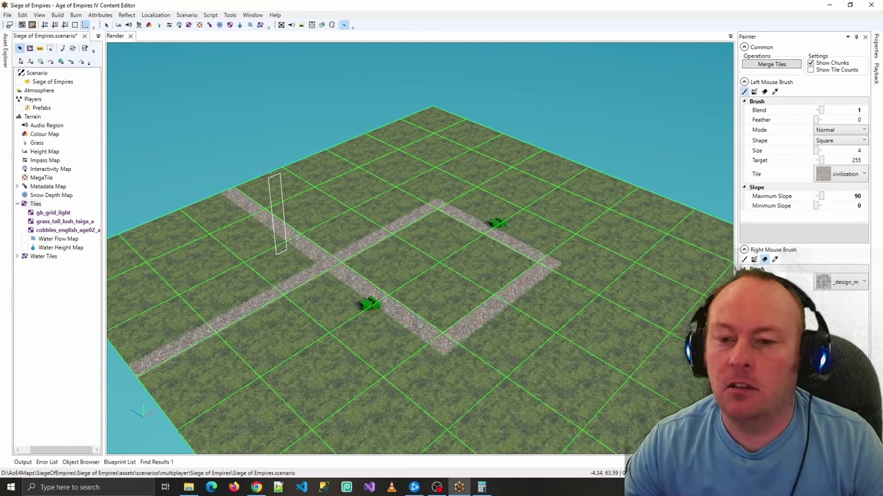
left_click(7, 15)
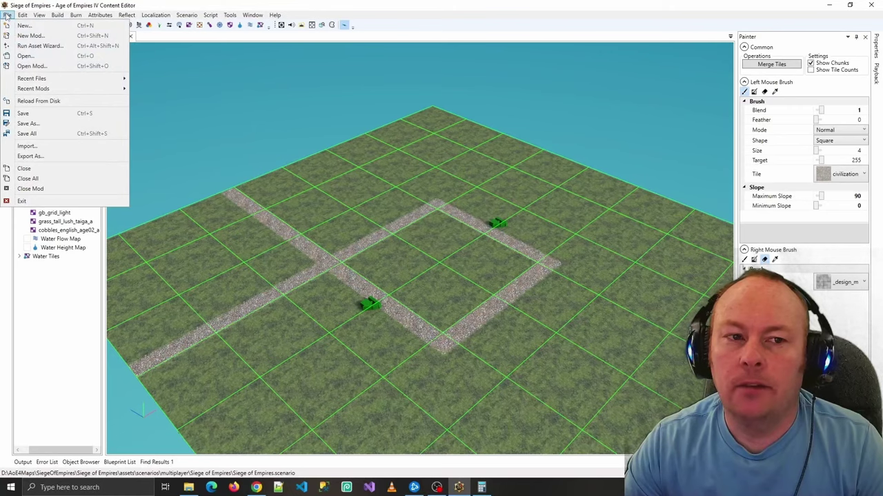
left_click(23, 113)
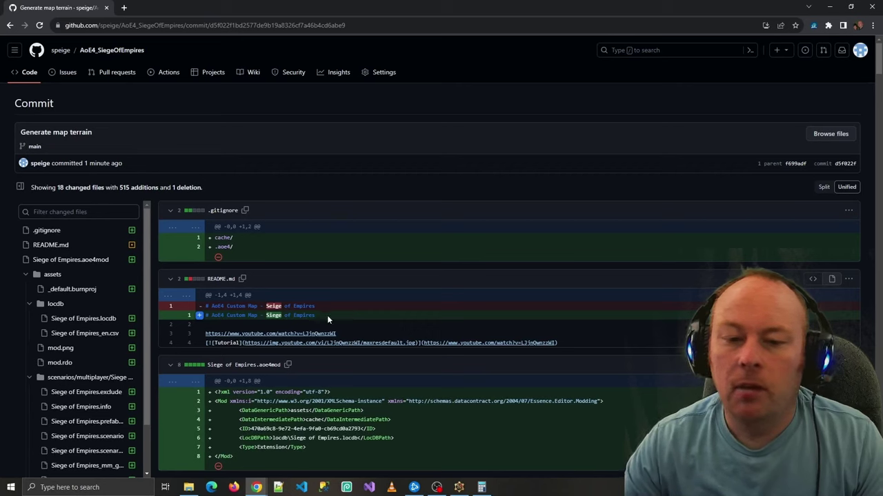
- Examine the README.md title correction in the "Generate map terrain" commit on GitHub
left_click_drag(327, 315, 205, 306)
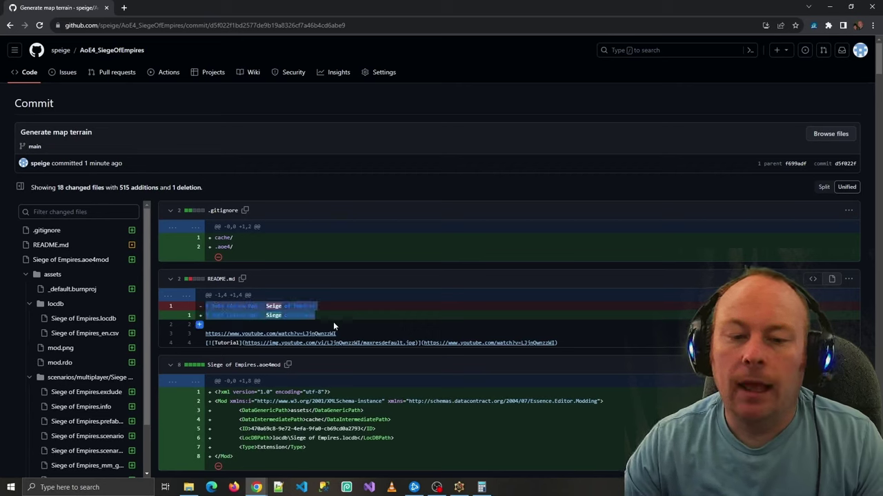
left_click(273, 319)
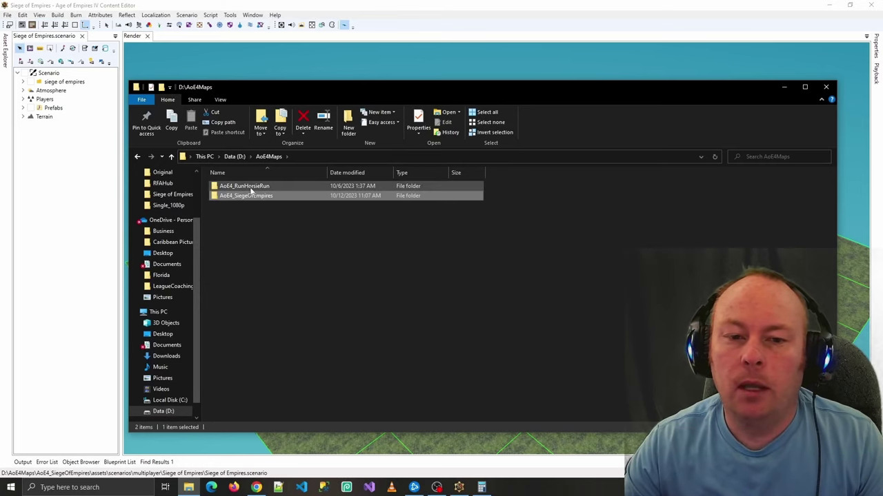
- Open the Git Extensions commit window for the AoE4_SiegeOfEmpires folder
mouse_move(249, 199)
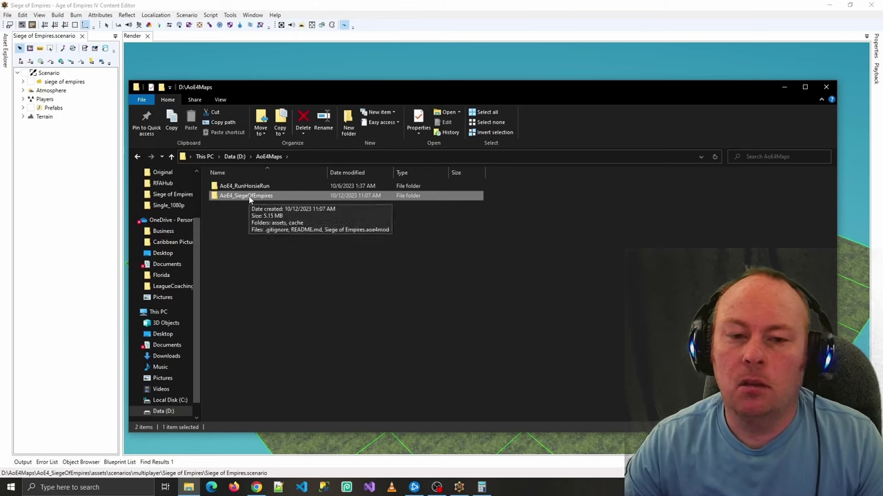
right_click(250, 199)
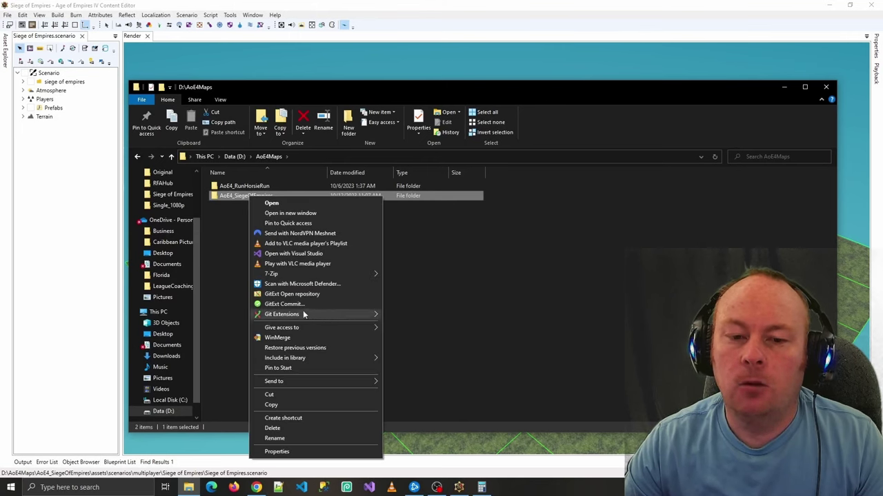
mouse_move(305, 313)
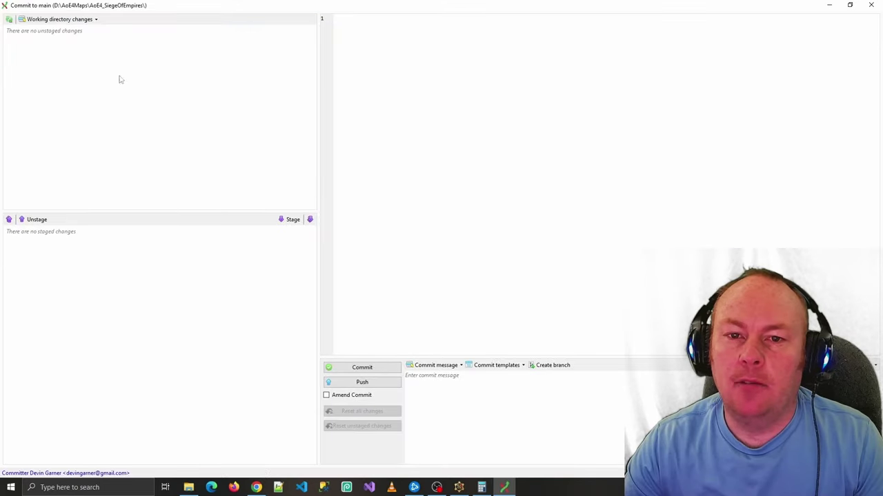
- Switch to the Content Editor, paint a winding S-shaped cobble path with the size 9 Circle brush, and save the scenario
key("alt+Tab")
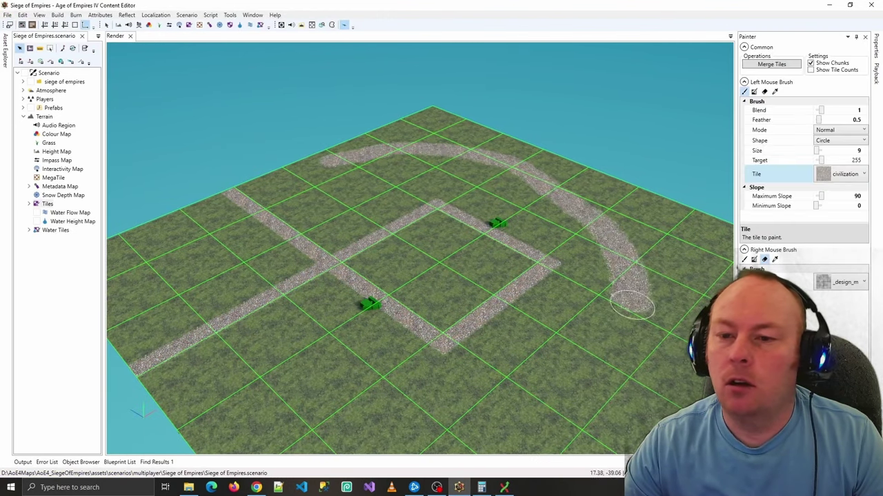
mouse_move(628, 297)
left_mouse_down()
mouse_move(530, 369)
mouse_move(380, 265)
mouse_move(156, 303)
mouse_move(260, 380)
mouse_move(448, 403)
left_mouse_up()
left_click(7, 14)
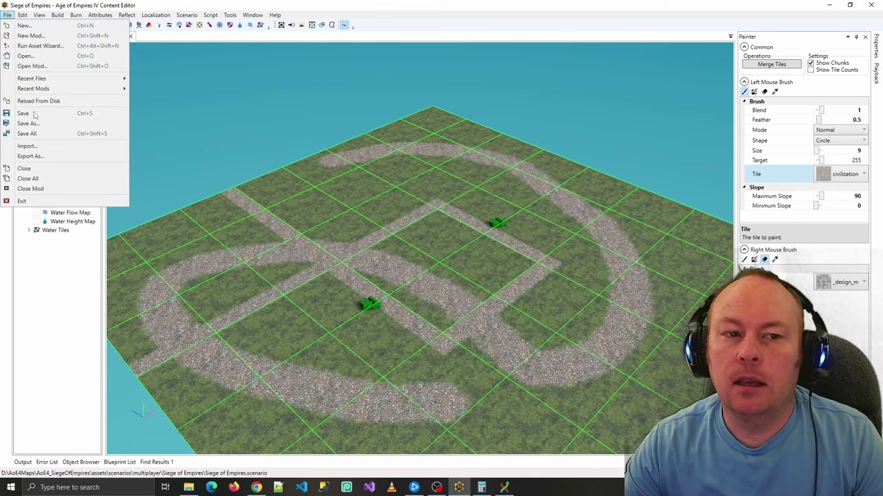
left_click(35, 119)
- Switch to the Git Extensions commit window, refresh the working directory changes, and review the diffs of the modified scenario, scenario.user and generated .tga files
key("alt+Tab")
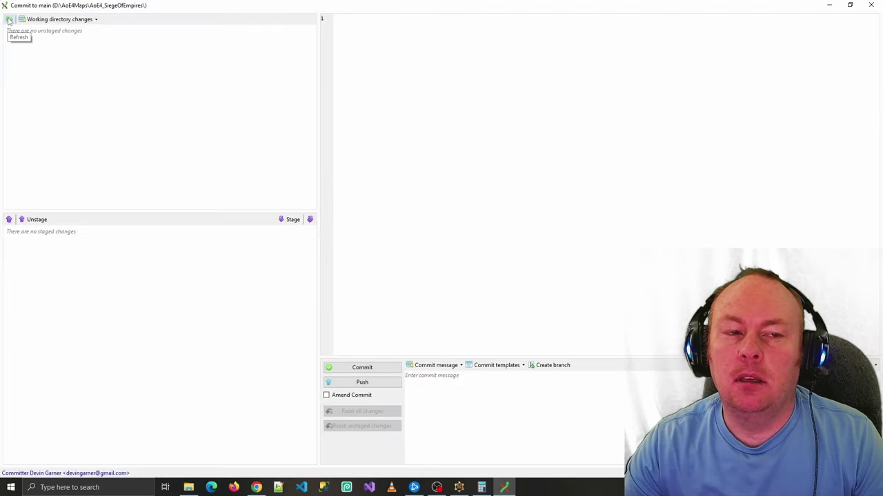
left_click(9, 20)
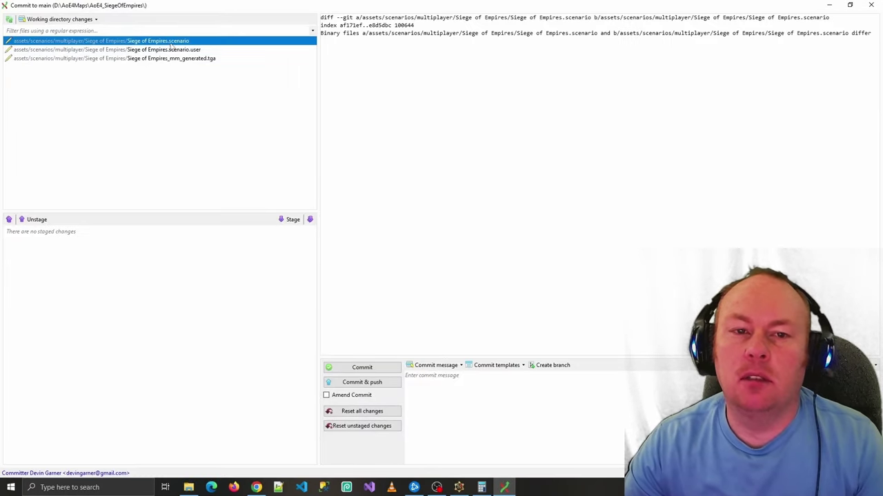
left_click(172, 51)
key("Down")
key("Up")
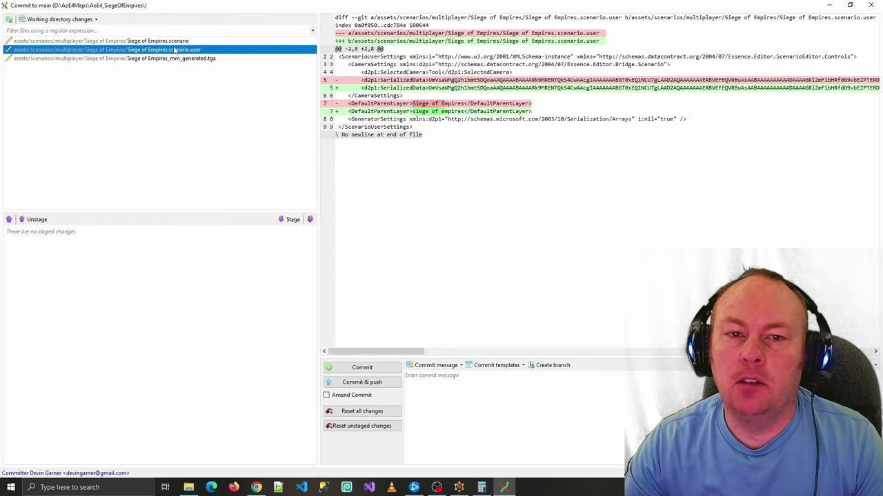
key("Up")
left_click_drag(390, 33, 320, 34)
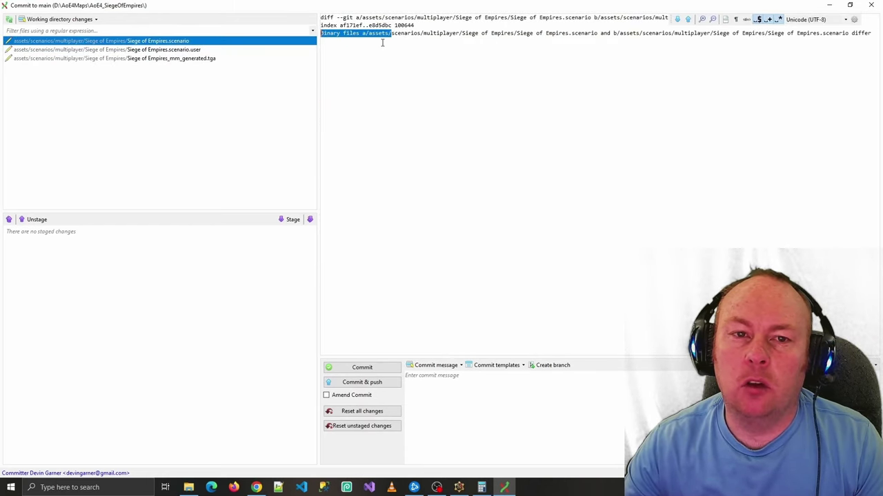
key("Down")
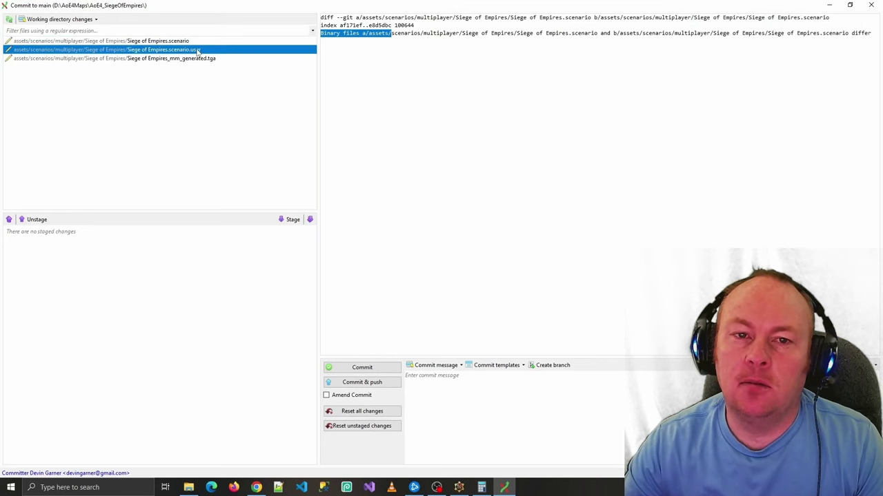
left_click(454, 159)
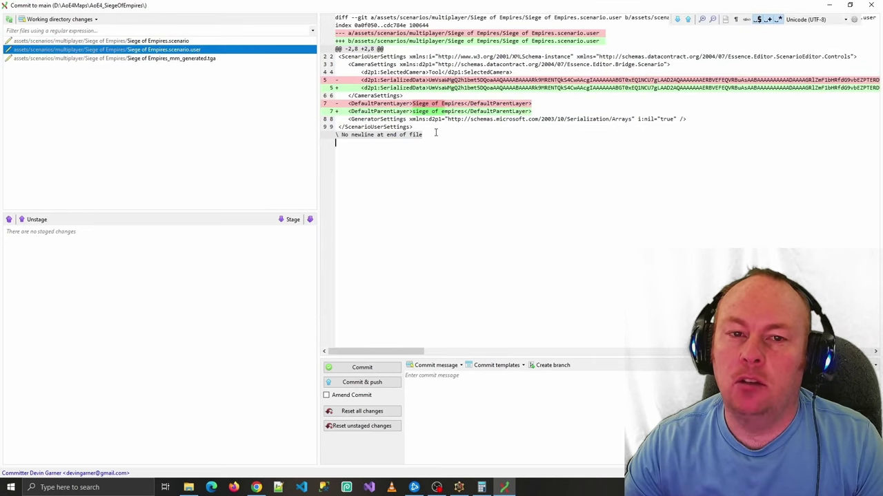
key("Down")
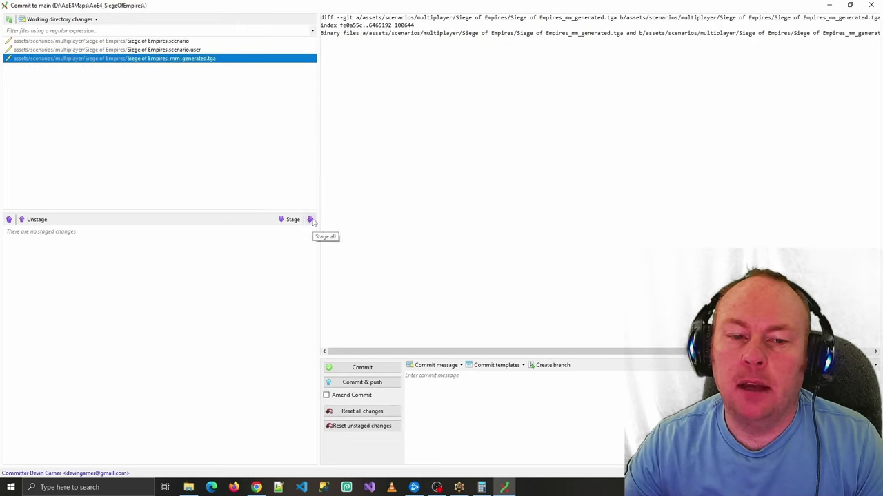
- Stage all modified files, then unstage Siege of Empires.scenario.user
left_click(310, 220)
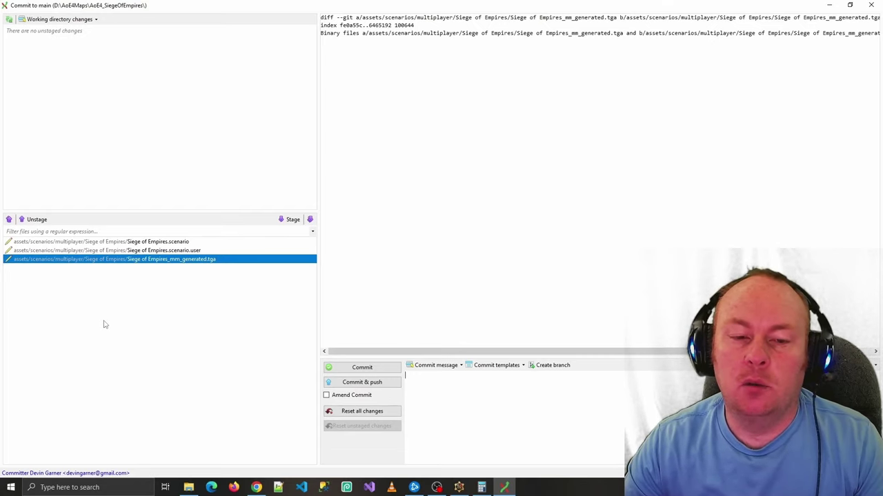
left_click(34, 251)
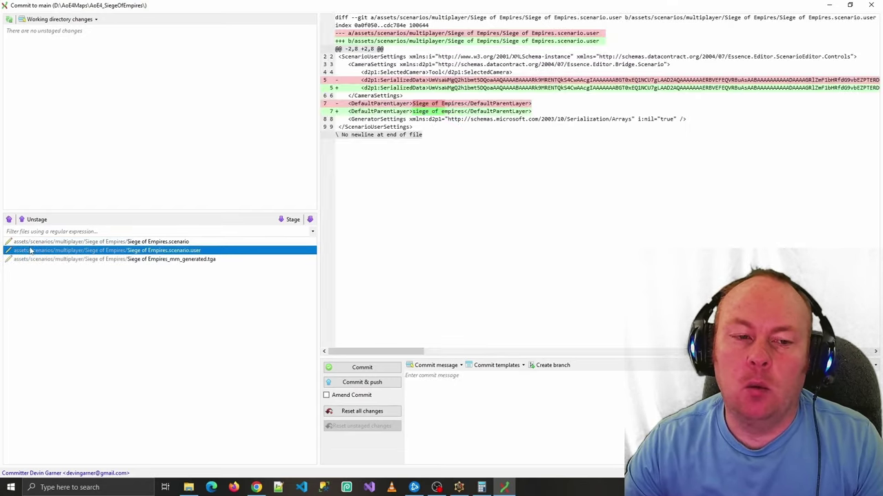
left_click(31, 220)
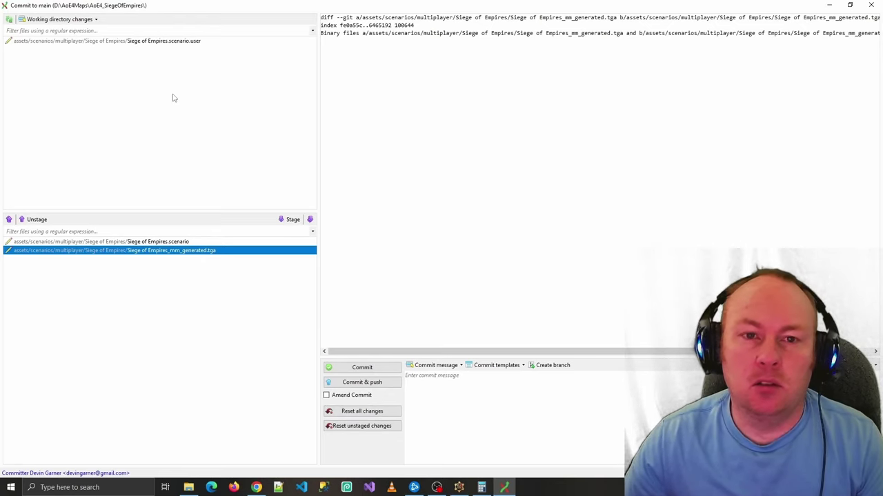
- Enter "Drawing a random cobblestone in an S shape" as the commit message and select the whole text
left_click(504, 403)
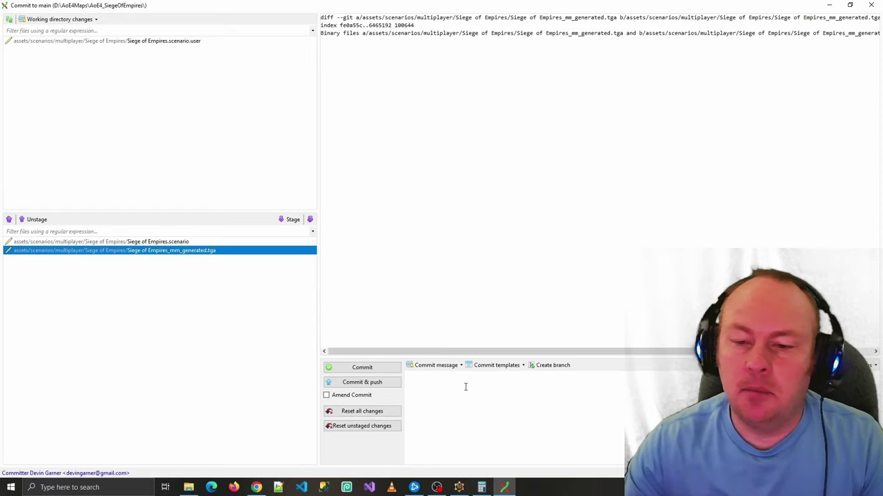
type("asdf")
double_click(411, 376)
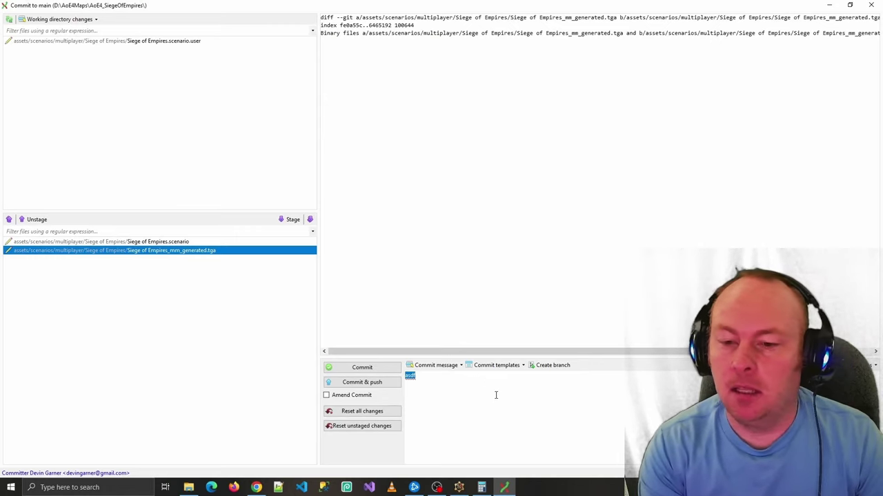
type("Drawing a random ")
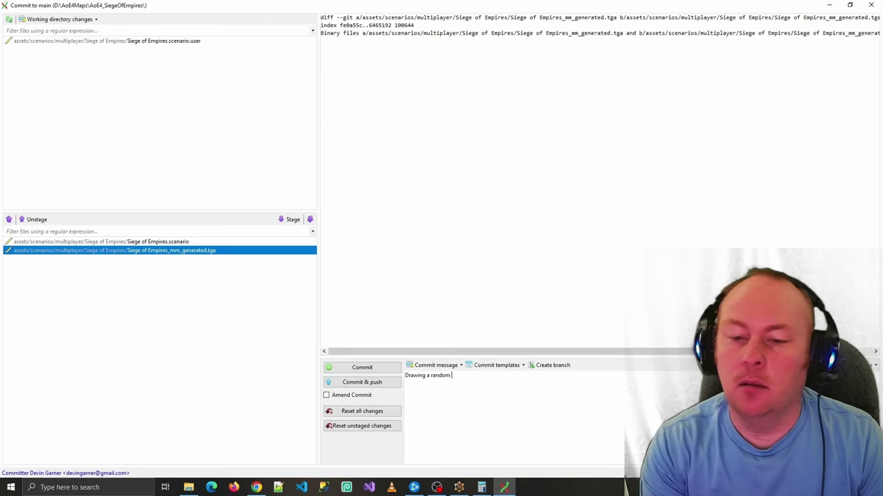
type("cobblestone")
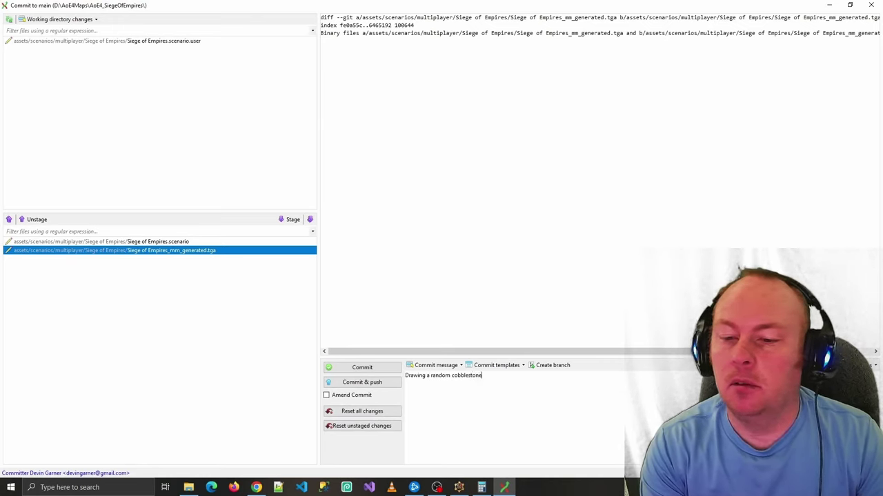
type(" in an S shape")
key("ctrl+a")
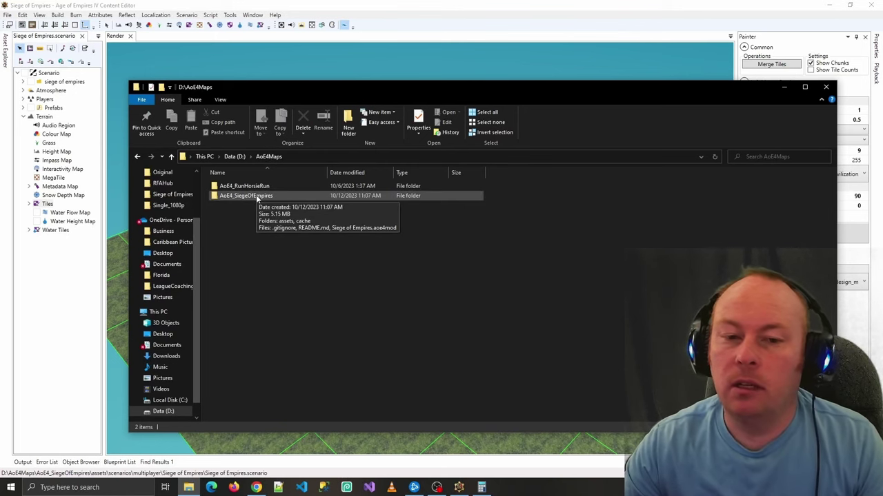
- View the Git changes of the AoE4_SiegeOfEmpires folder and compare the "Generate map terrain" and "Initial Commit" revisions
right_click(257, 198)
mouse_move(282, 313)
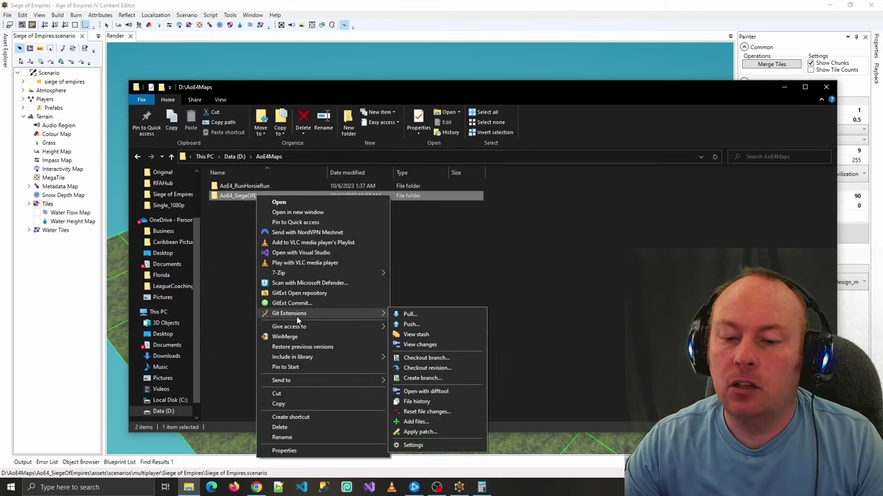
left_click(441, 345)
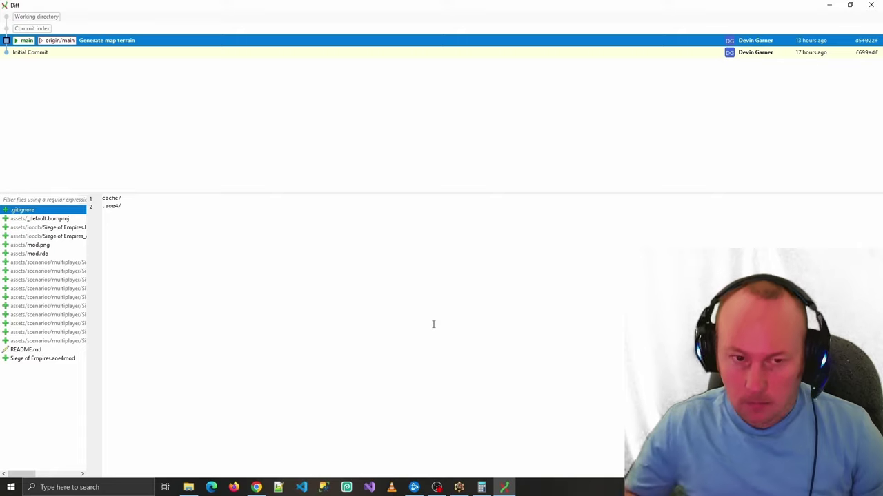
left_click(89, 52)
left_click(90, 41)
left_click(85, 54)
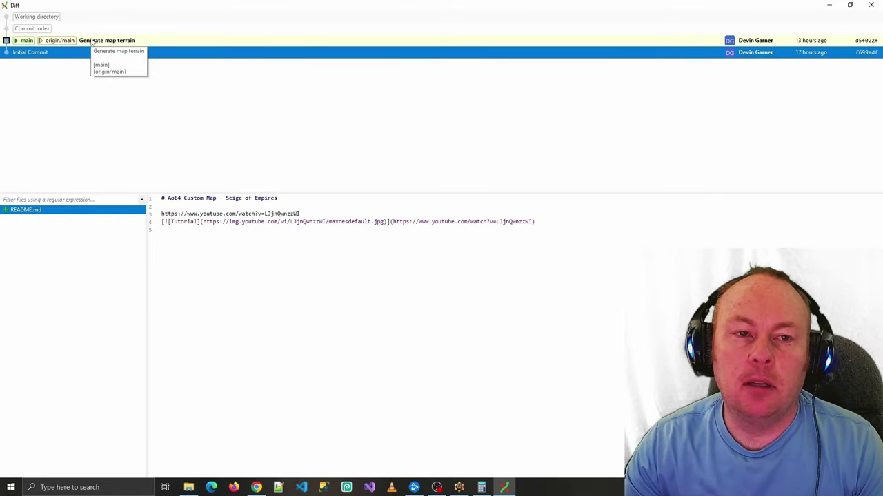
left_click(92, 41)
left_click(89, 54)
left_click(93, 42)
left_click(91, 53)
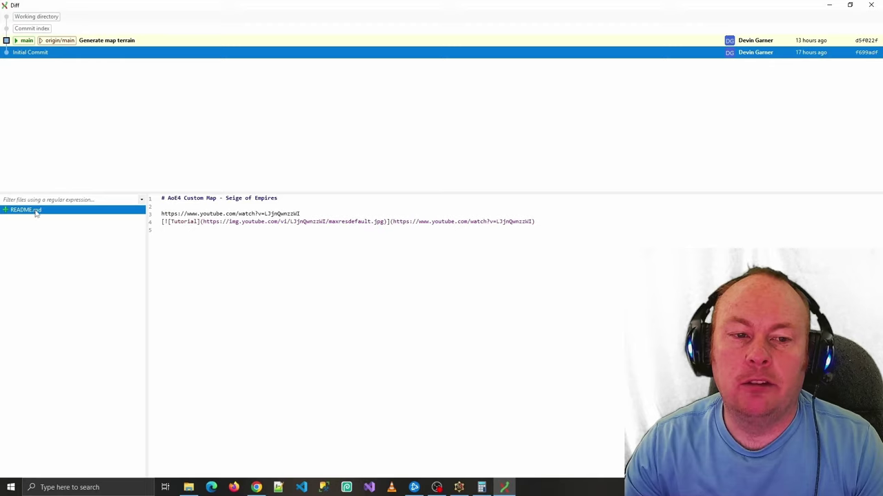
- Compare the "Generate map terrain" and "Initial Commit" revisions, view the actions available for "Initial Commit", and close the diff window
left_click(112, 43)
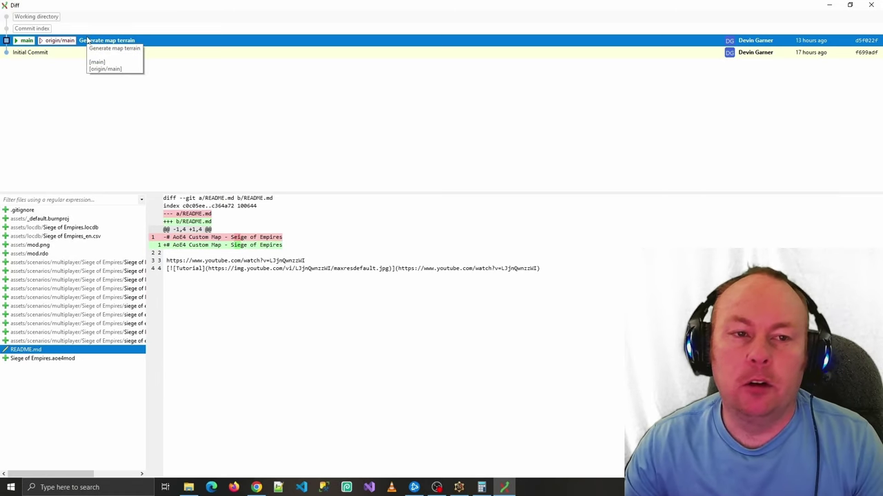
left_click(40, 53)
right_click(38, 55)
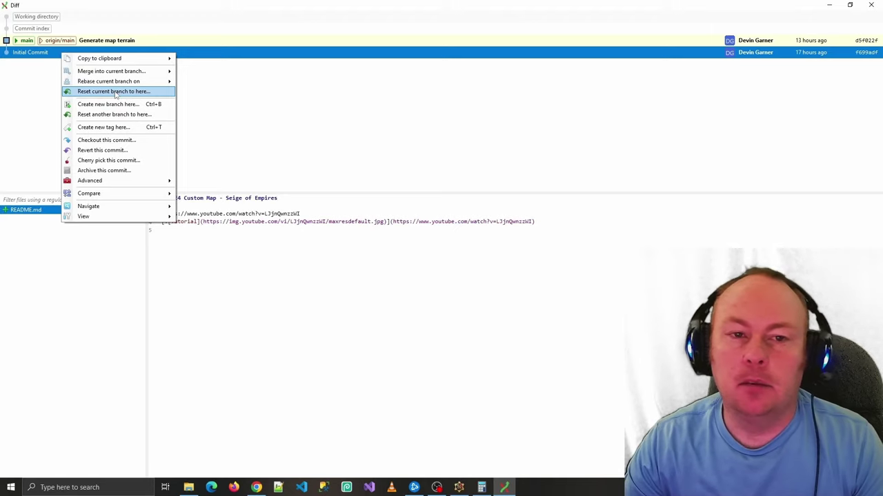
left_click(310, 121)
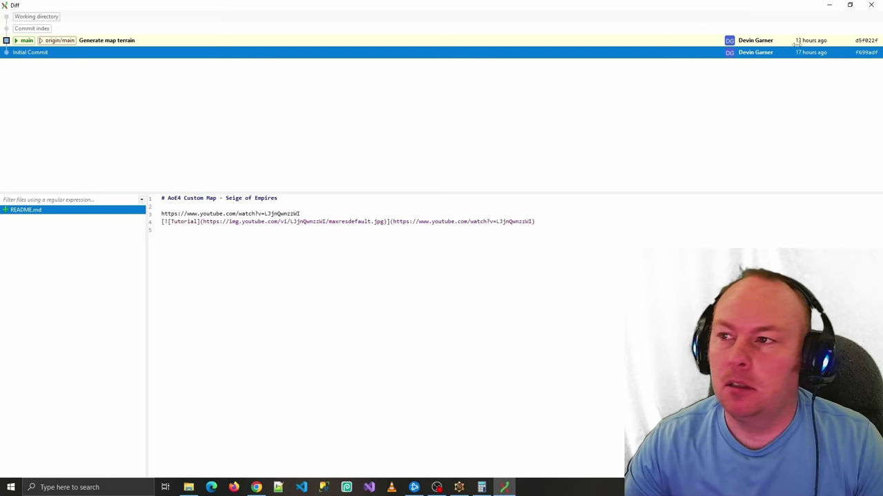
left_click(871, 4)
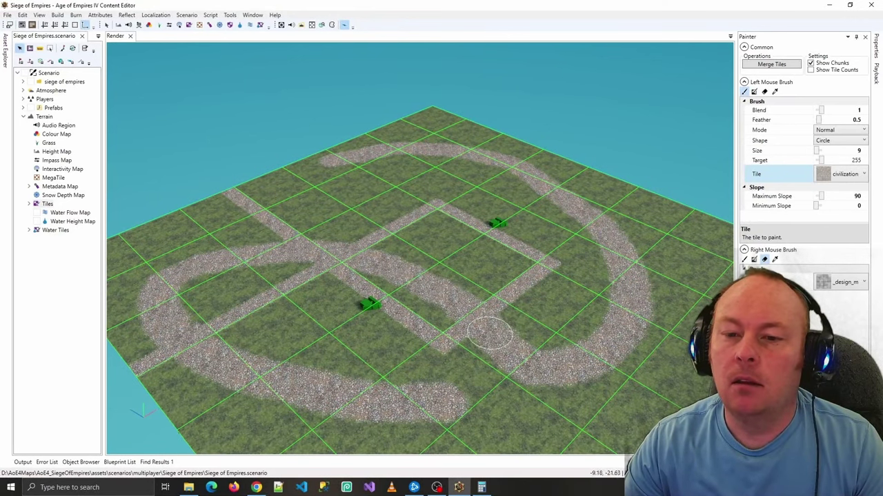
- Close the mod in the editor and start a Git Extensions commit for the AoE4_SiegeOfEmpires folder
left_click(7, 14)
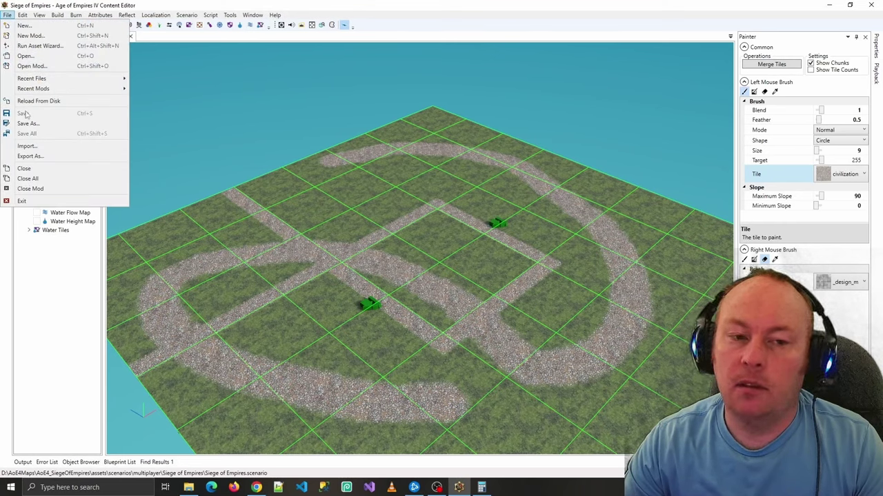
left_click(30, 188)
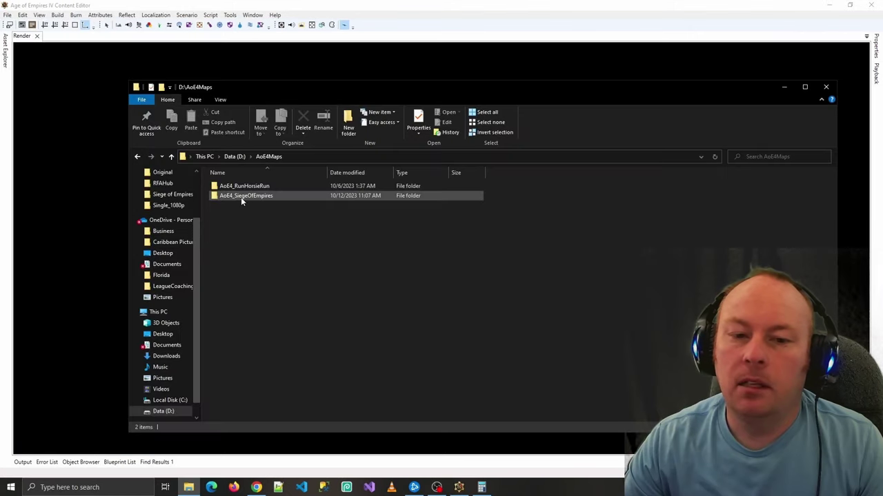
left_click(241, 197)
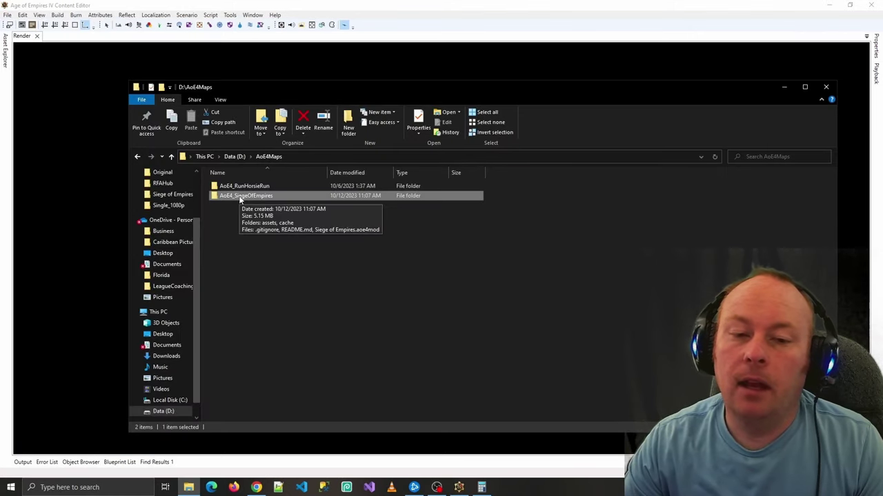
right_click(241, 198)
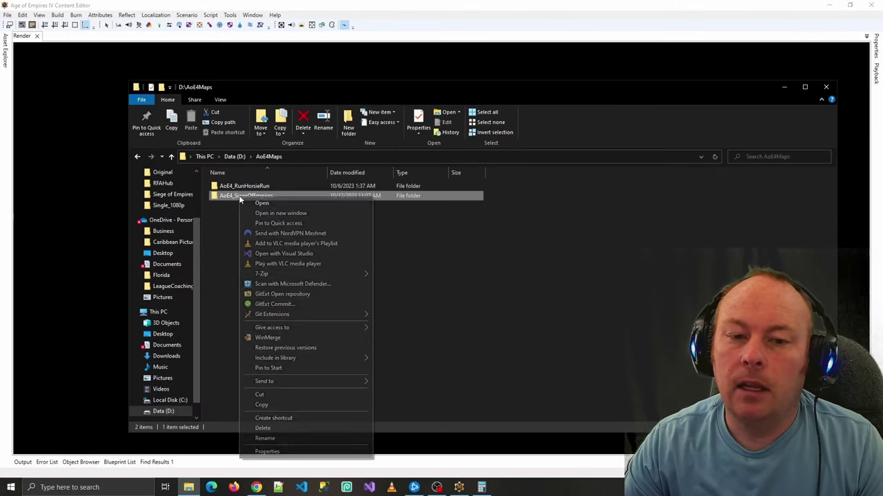
left_click(283, 305)
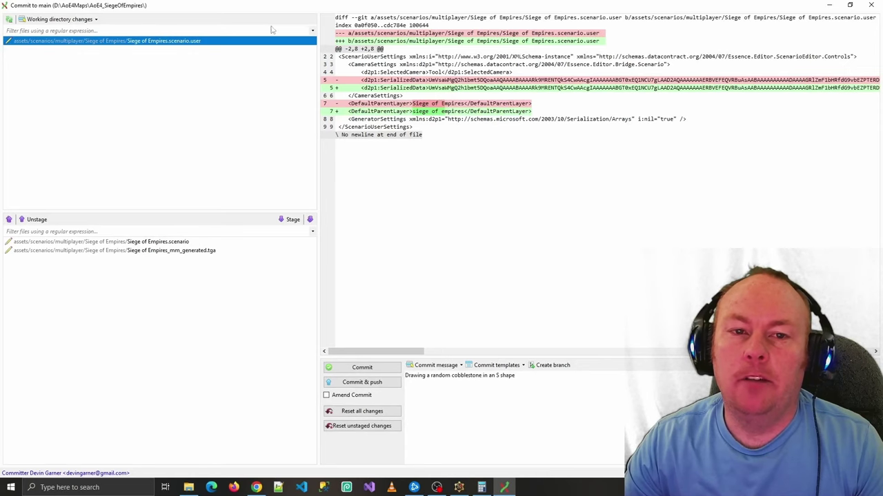
- Unstage all files, reset the changes in all three modified files, and close the commit window
left_click(43, 222)
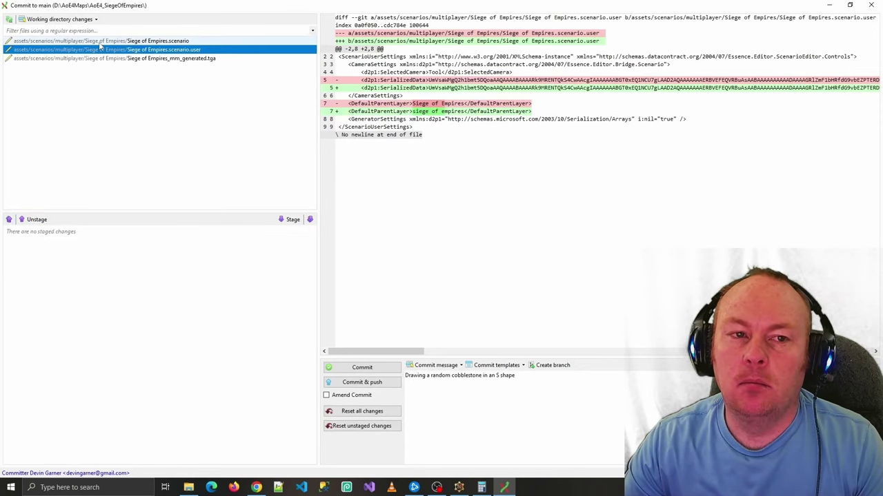
left_click_drag(100, 45, 164, 62)
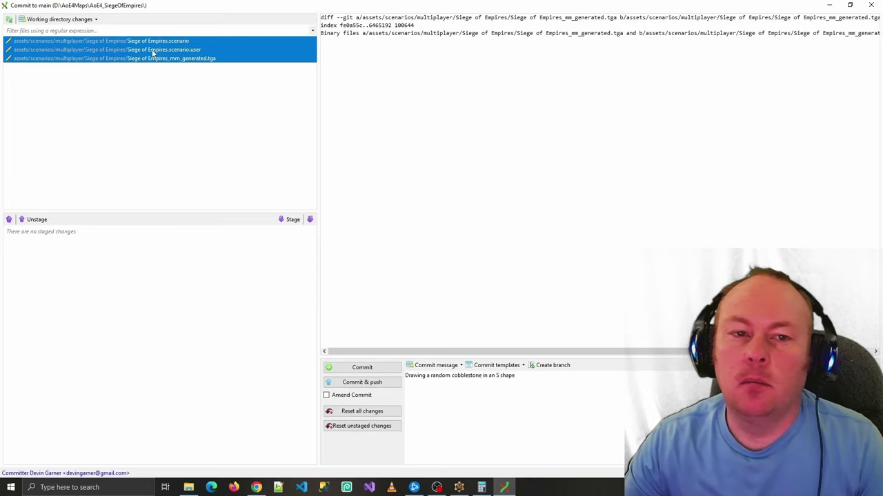
right_click(153, 52)
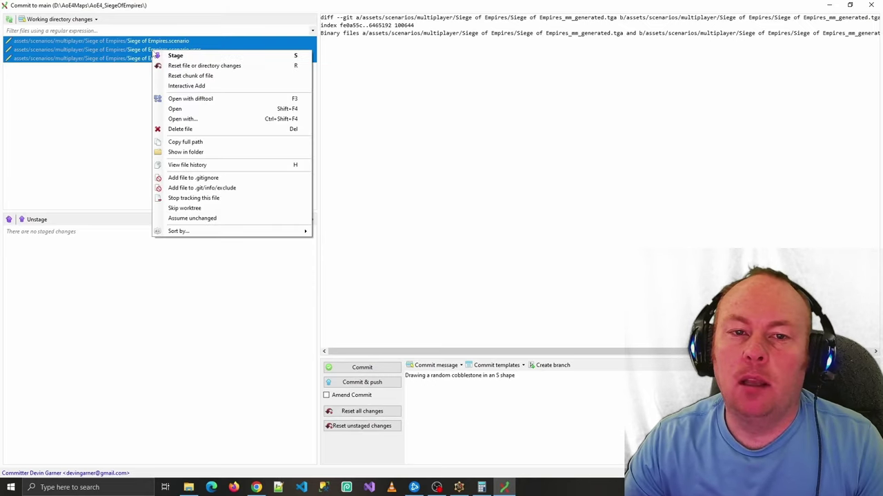
left_click(210, 66)
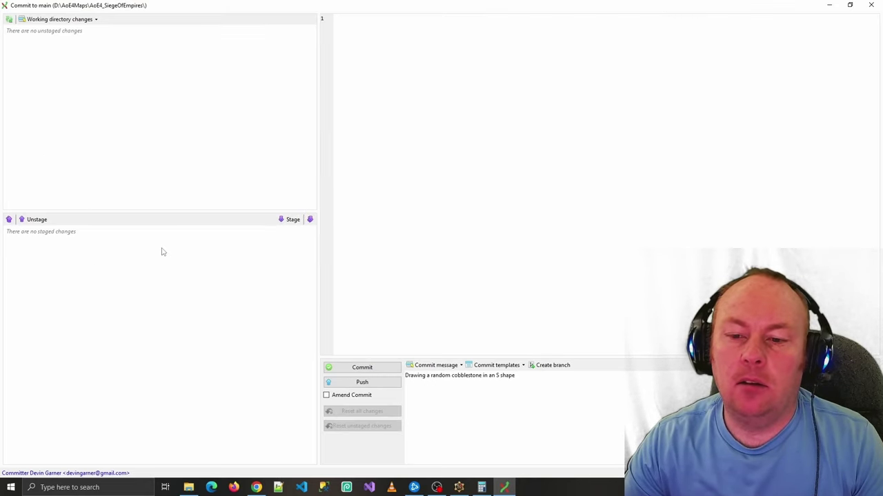
left_click(871, 5)
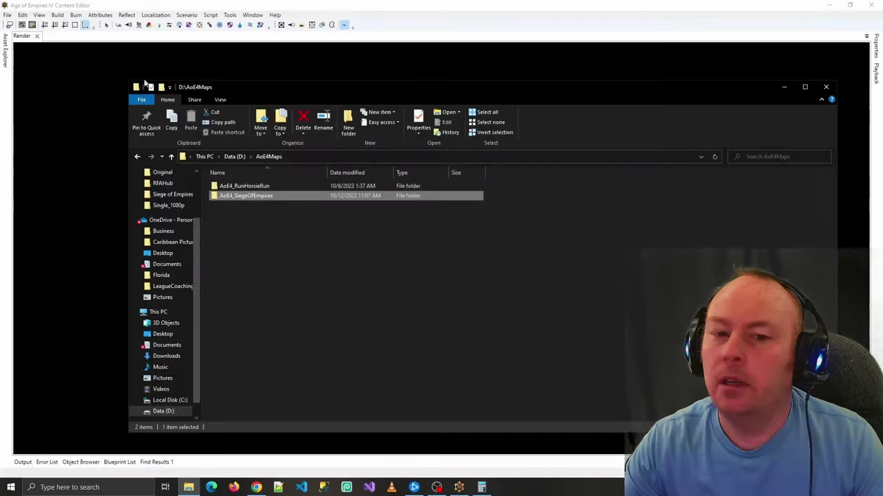
- Switch to the Age of Empires IV Content Editor and reopen the recent Siege of Empires.aoe4mod from D:\AoE4Maps\AoE4_SiegeOfEmpires
left_click(8, 14)
mouse_move(69, 89)
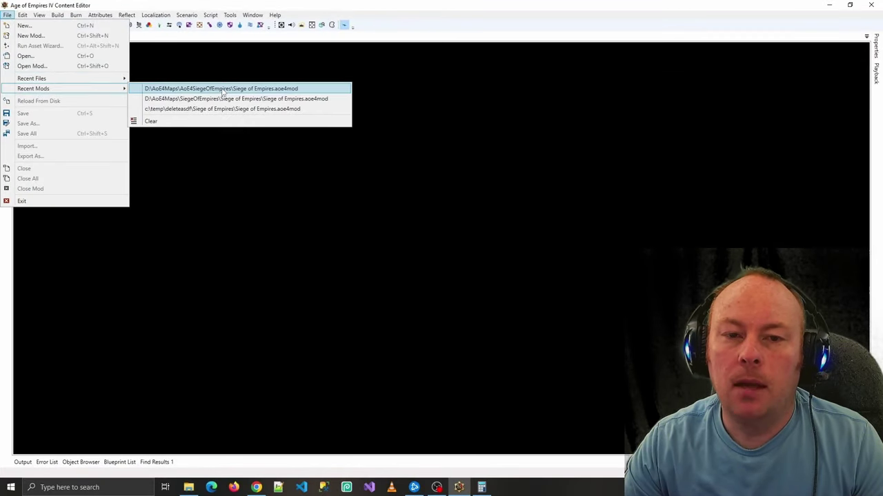
left_click(222, 89)
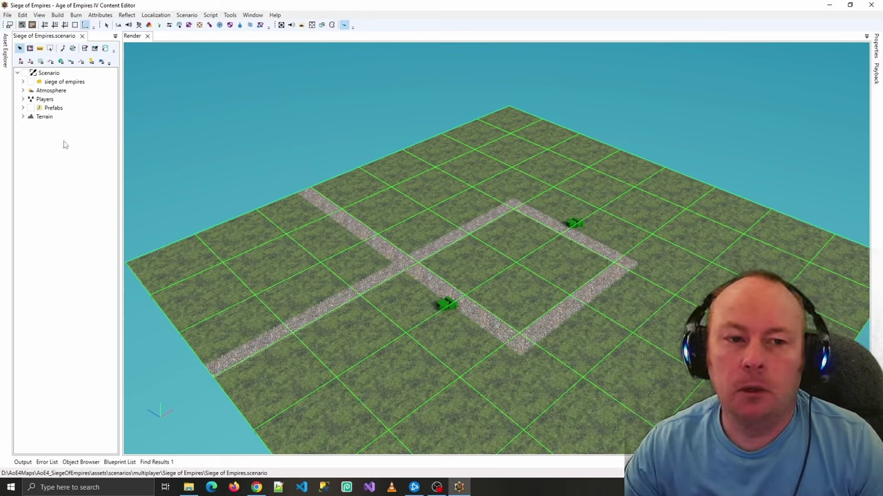
- Set the status of Player 2 to Closed in the player's properties
left_click(42, 99)
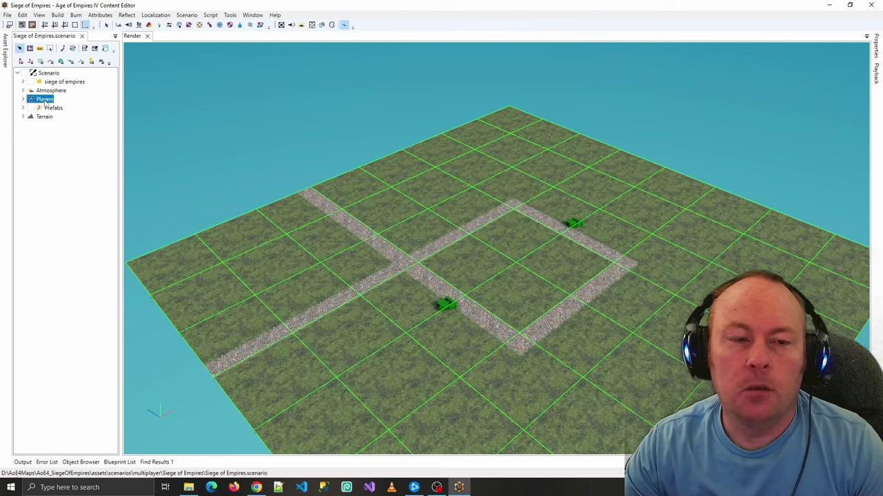
left_click(24, 100)
left_click(50, 117)
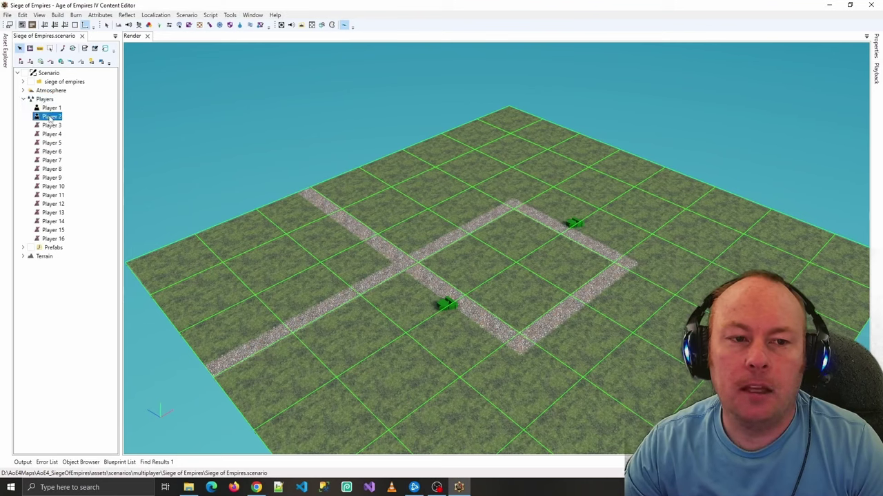
left_click(877, 49)
left_click(834, 153)
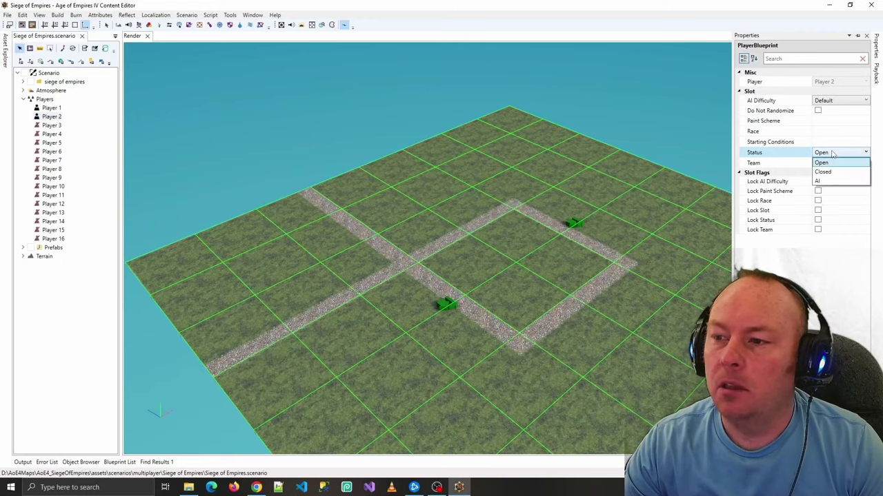
left_click(824, 171)
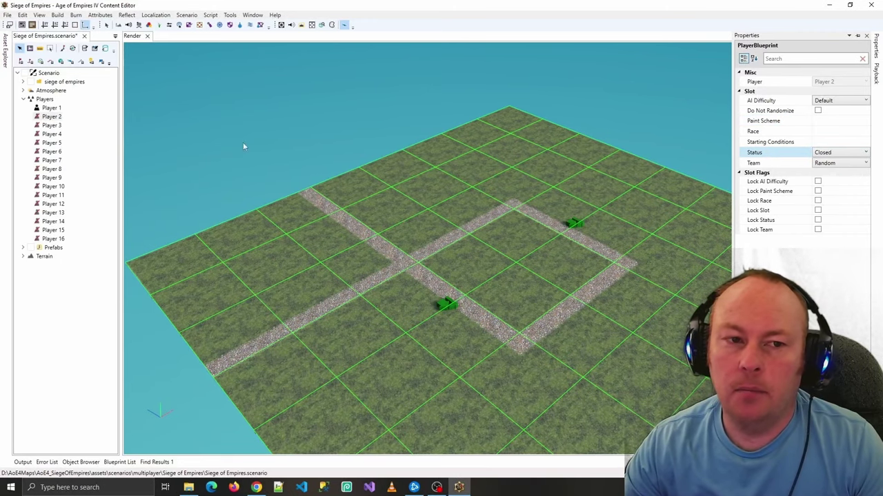
- Enable the Map State match option in the scenario's properties and set it to Revealed
left_click(50, 108)
left_click(47, 73)
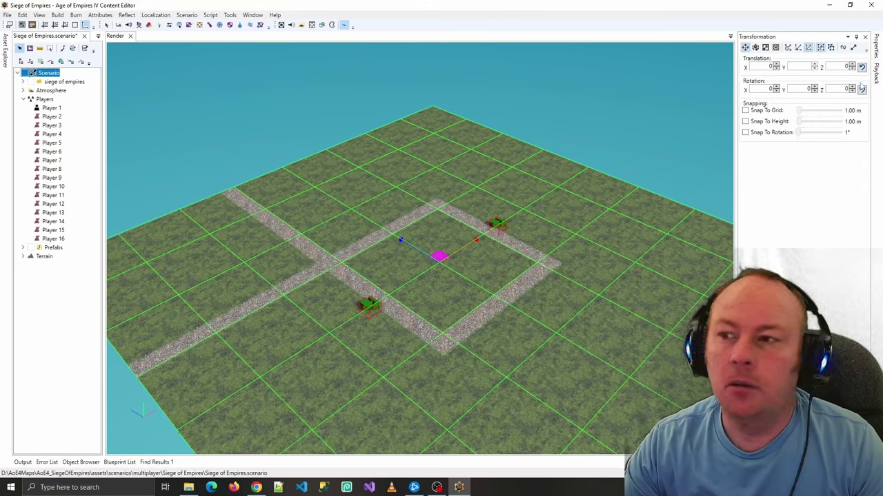
left_click(876, 54)
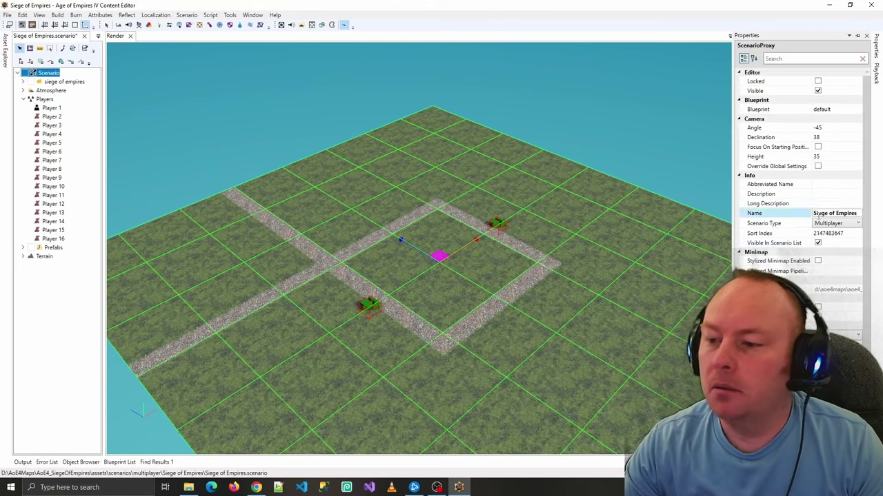
scroll(772, 214, "down", 1)
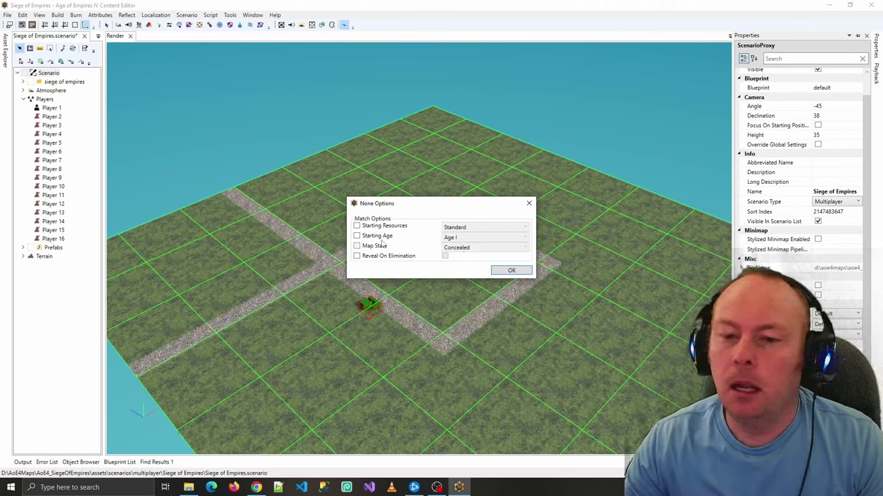
left_click(357, 247)
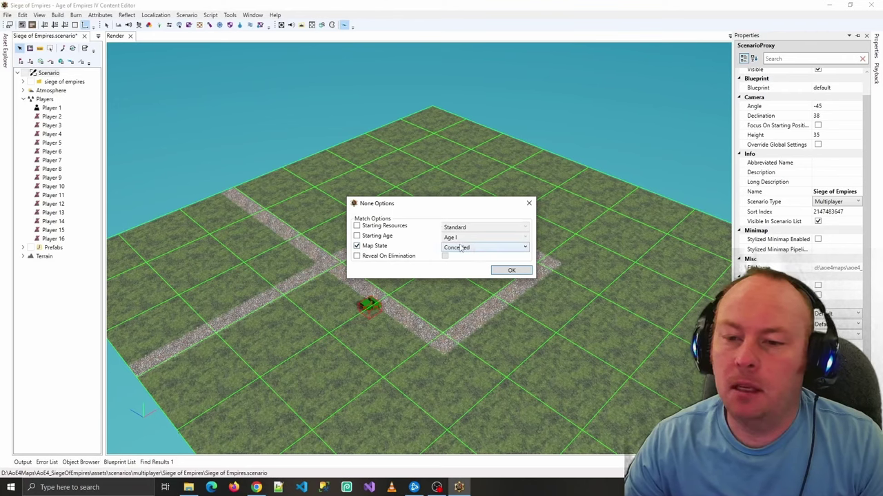
left_click(466, 249)
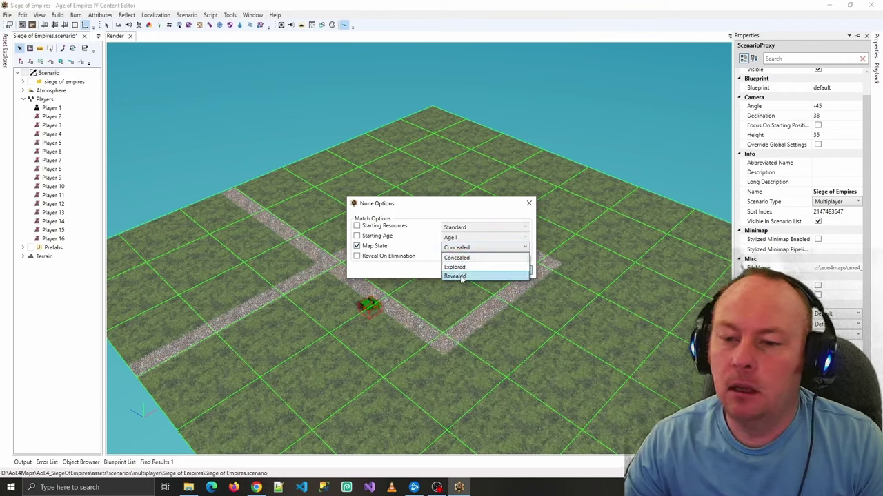
left_click(460, 268)
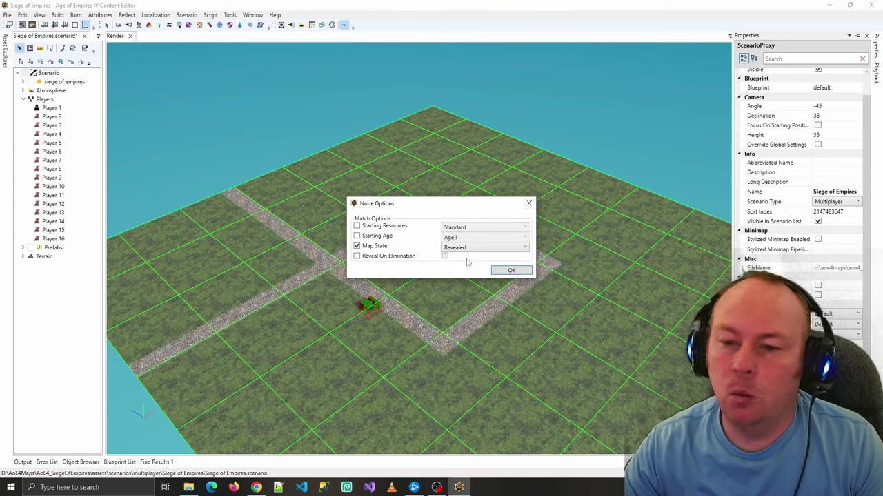
left_click(509, 271)
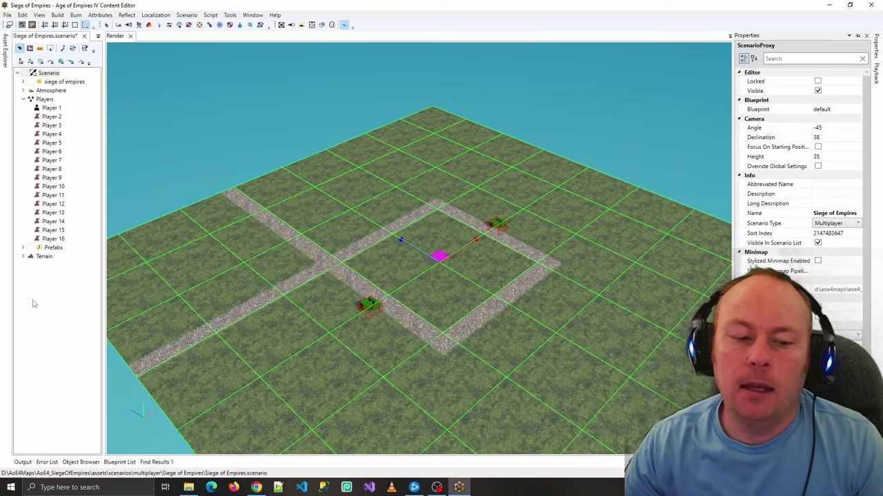
- Browse the object templates in the ebps and sbps folders, then search ebps for "outpost"
left_click(81, 464)
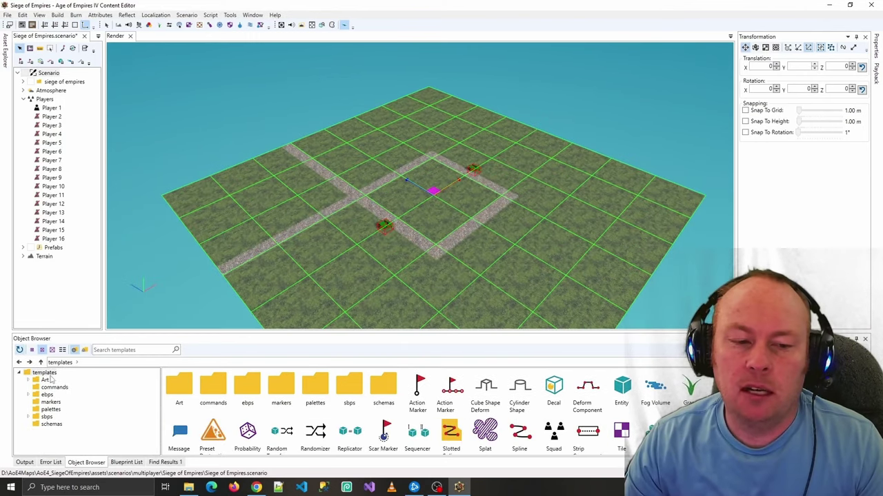
left_click(44, 373)
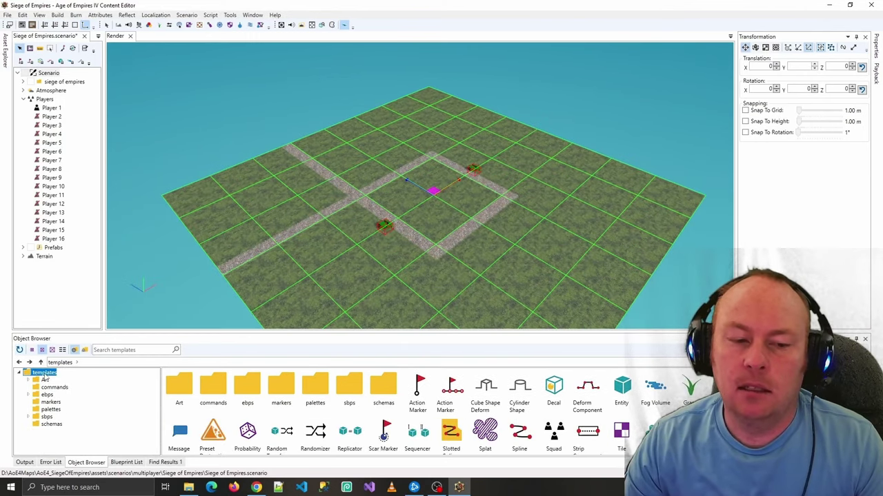
left_click(78, 394)
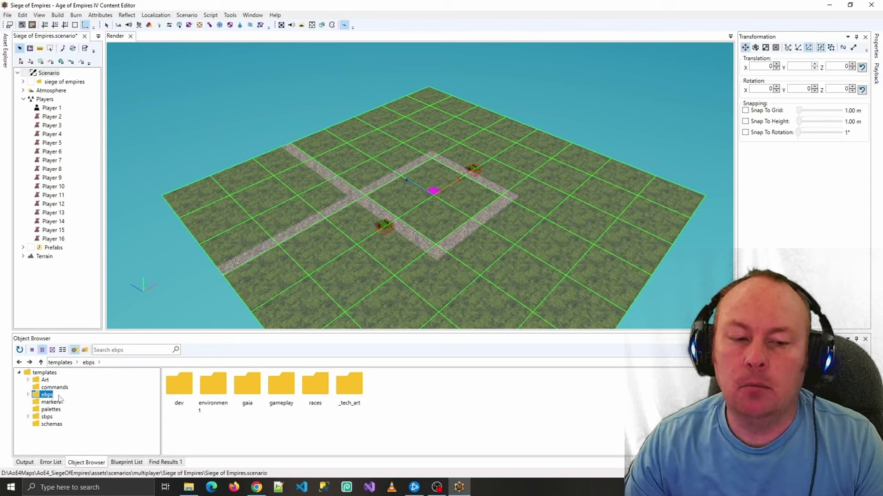
left_click(49, 417)
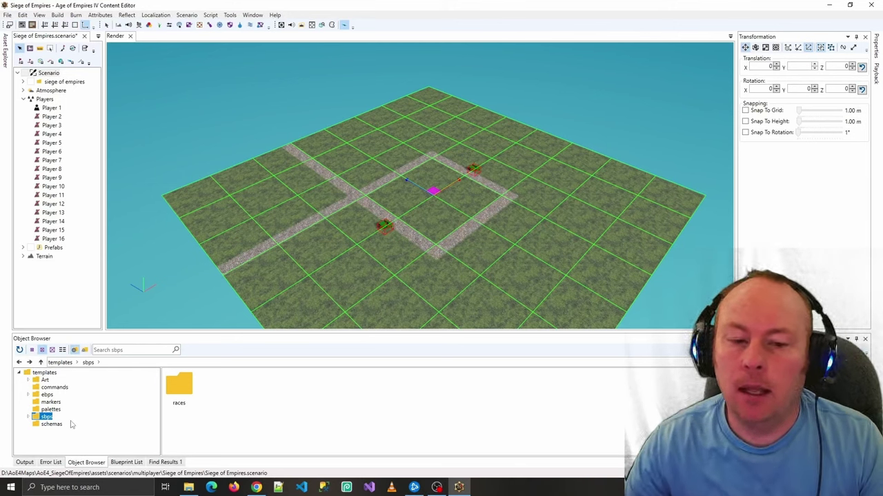
left_click(82, 396)
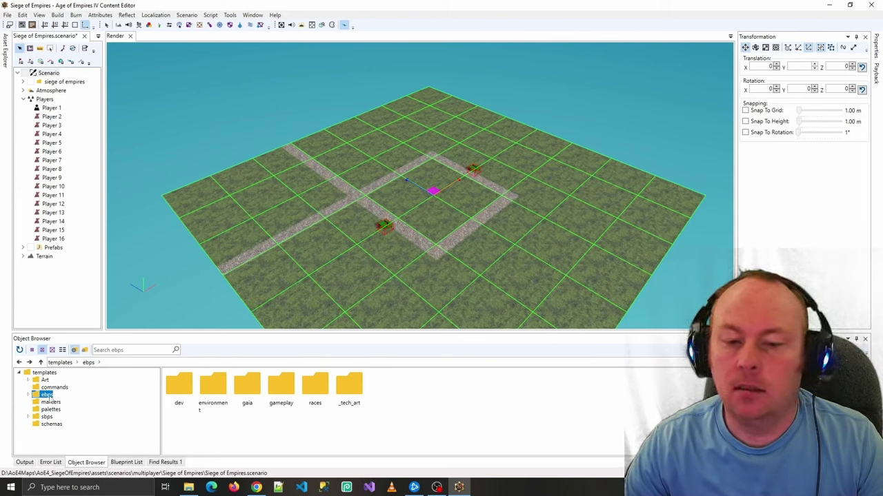
left_click(127, 351)
type("outpost")
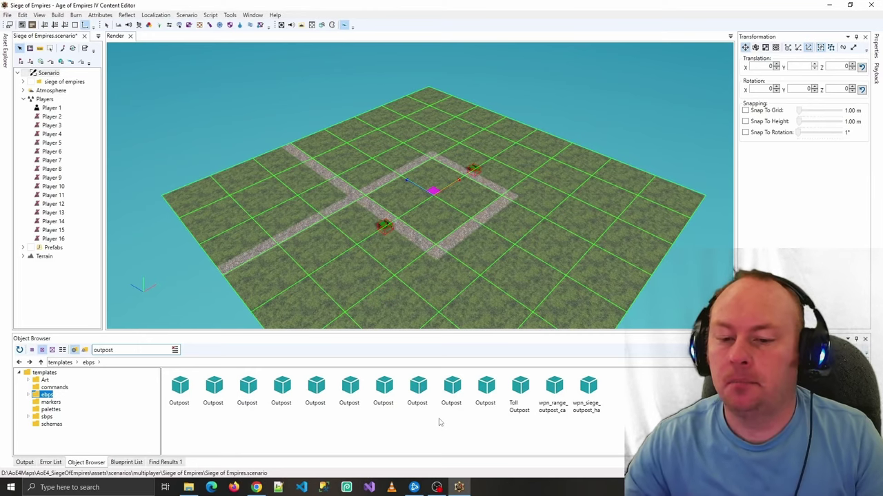
- Place the first Outpost template from the search results inside the road loop's far corner, at about X 11.9, Z 12.9
scroll(426, 234, "up", 5)
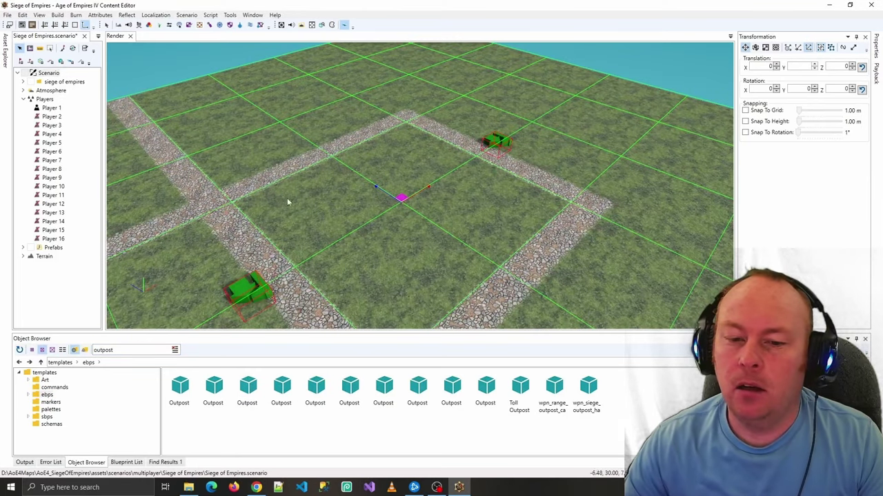
left_click(184, 396)
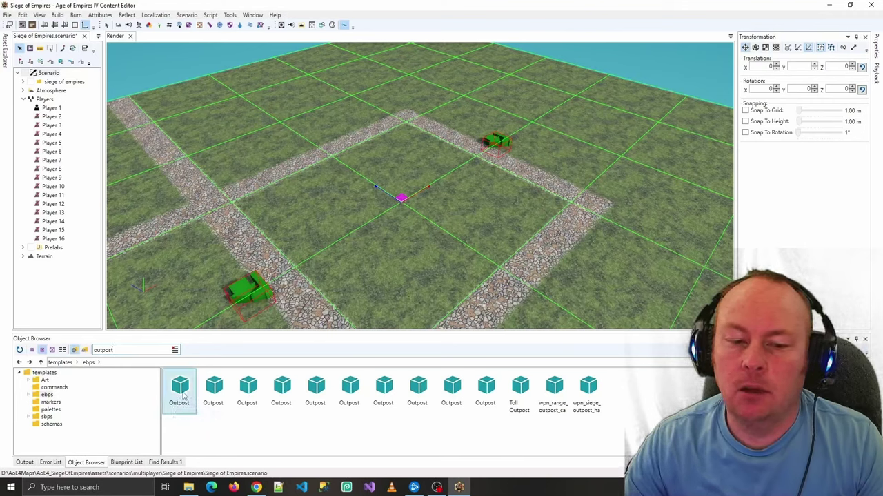
left_click_drag(184, 396, 406, 147)
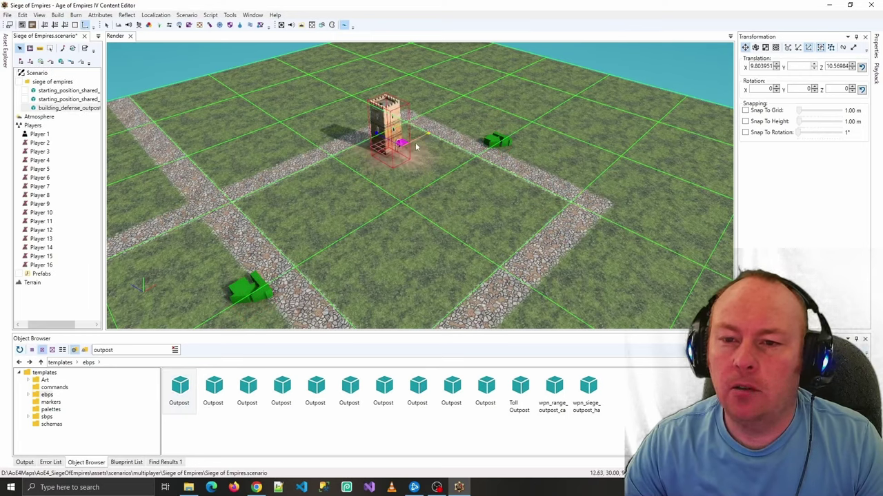
left_click_drag(391, 141, 411, 165)
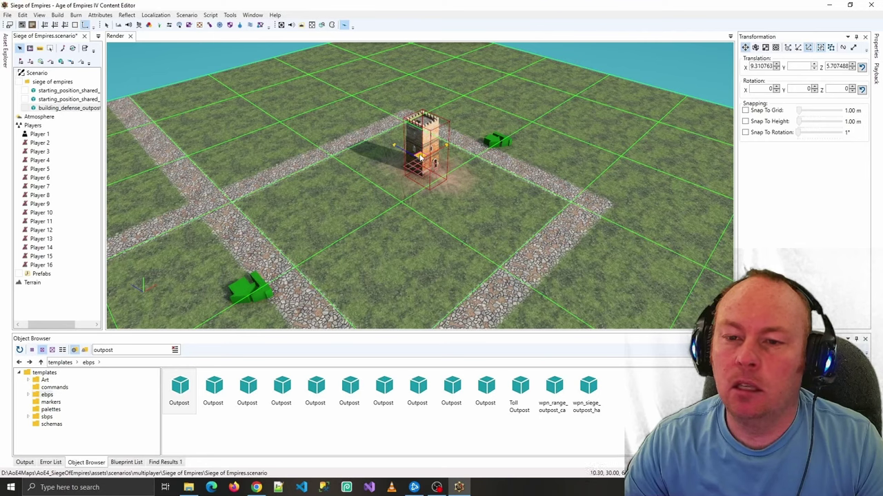
left_click_drag(419, 157, 399, 135)
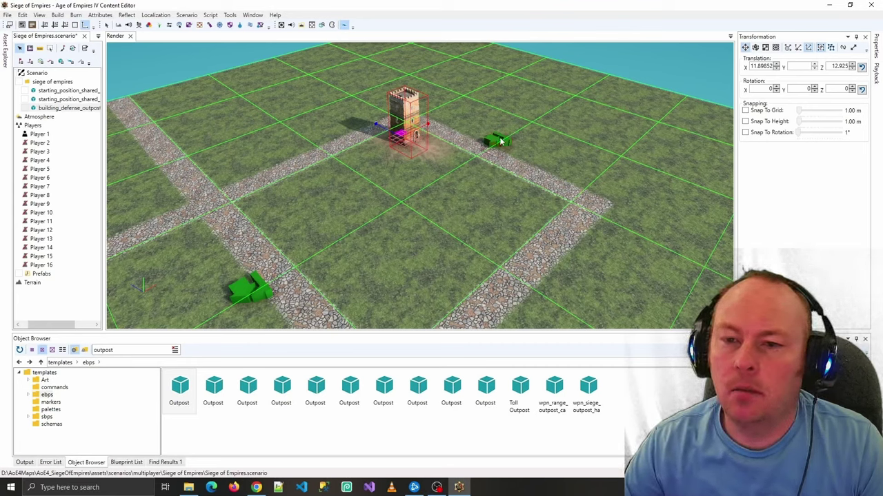
- Move the first starting position to the centre of the map and the second to X 48, Z -48 near the map corner
left_click(249, 289)
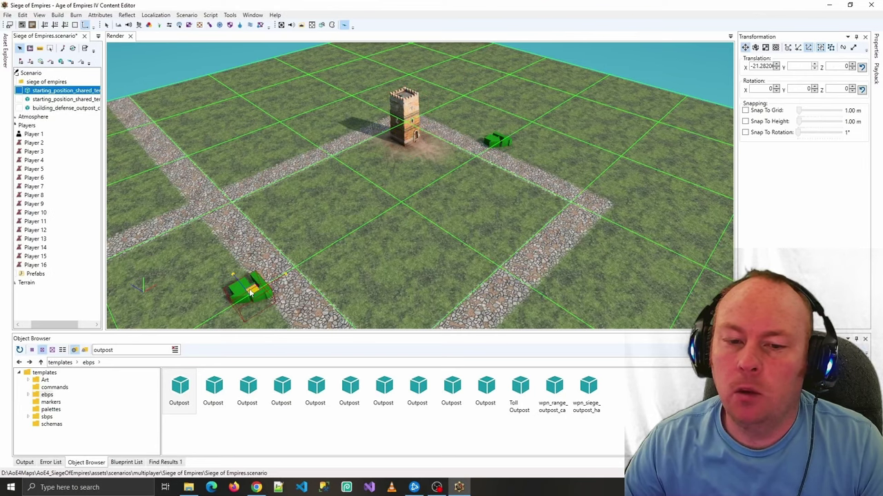
left_click_drag(250, 290, 401, 199)
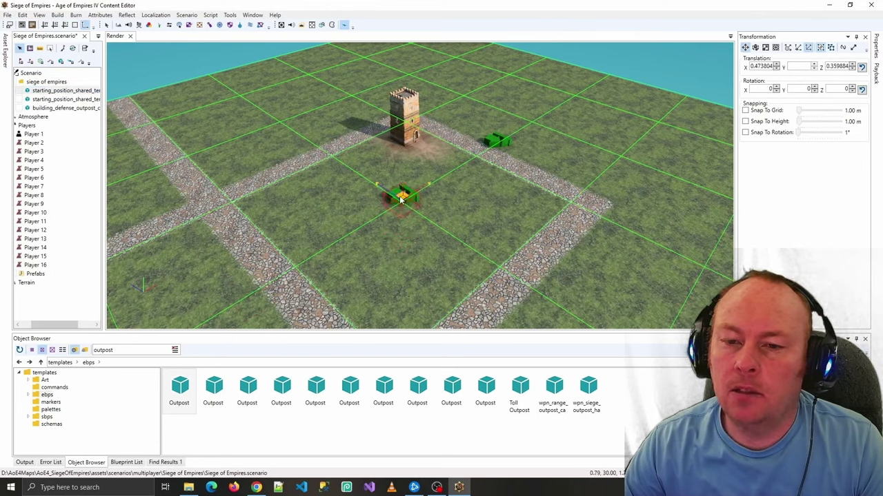
left_click(498, 142)
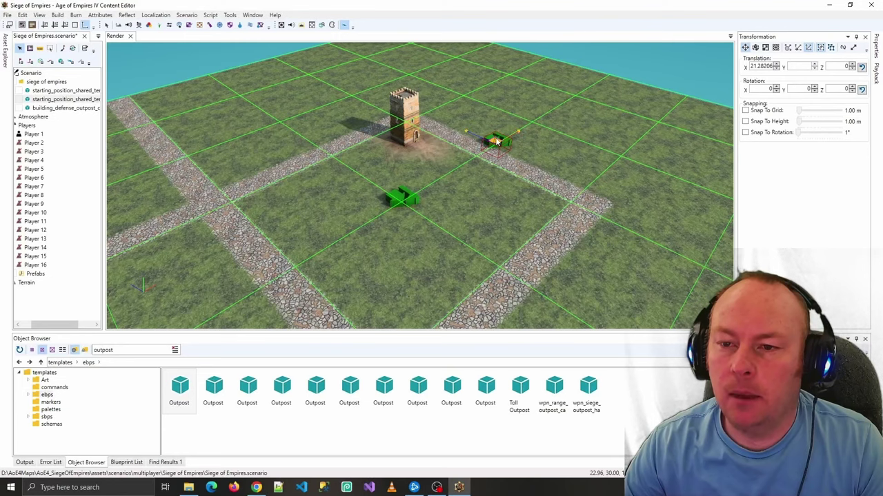
middle_click_drag(478, 181, 325, 133)
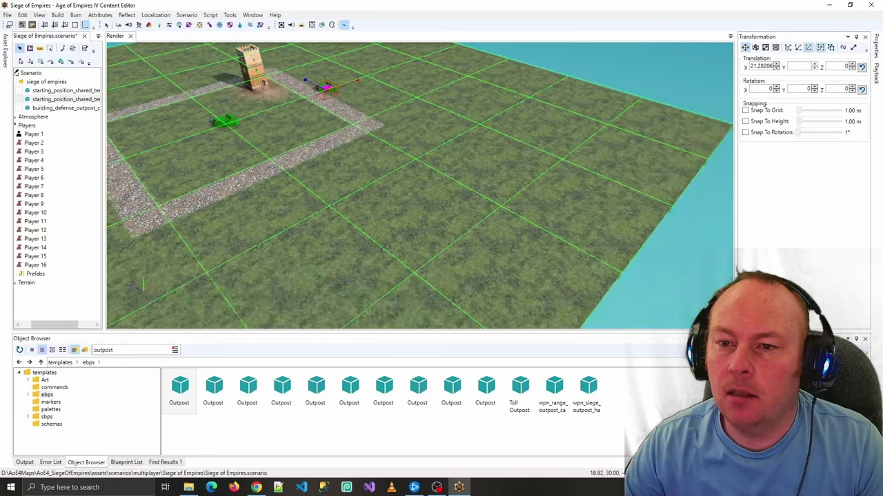
key("ctrl+z")
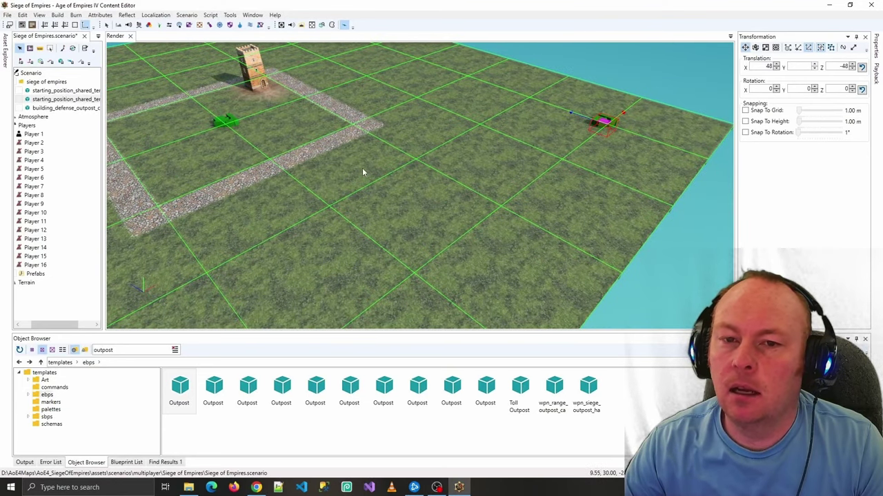
key("ctrl+z")
key("f")
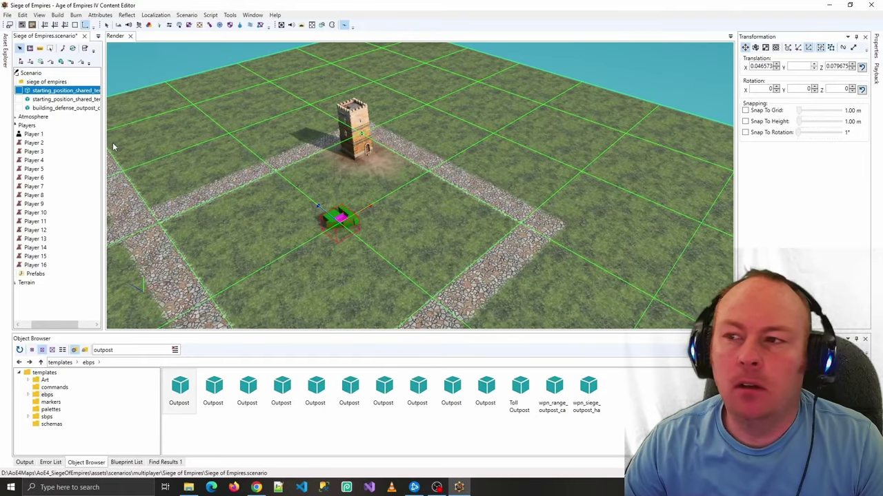
- Select the central starting position and search all object templates for "starting" to find the variant without a town center
left_click_drag(104, 134, 161, 134)
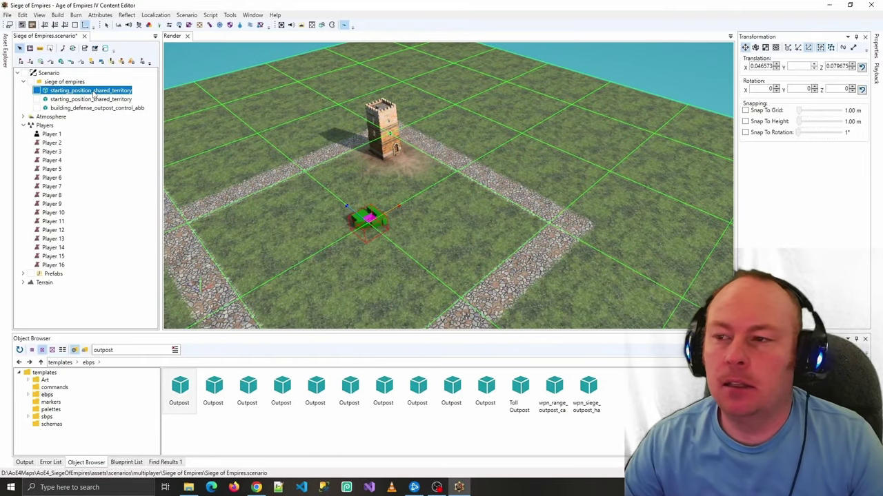
left_click(94, 92)
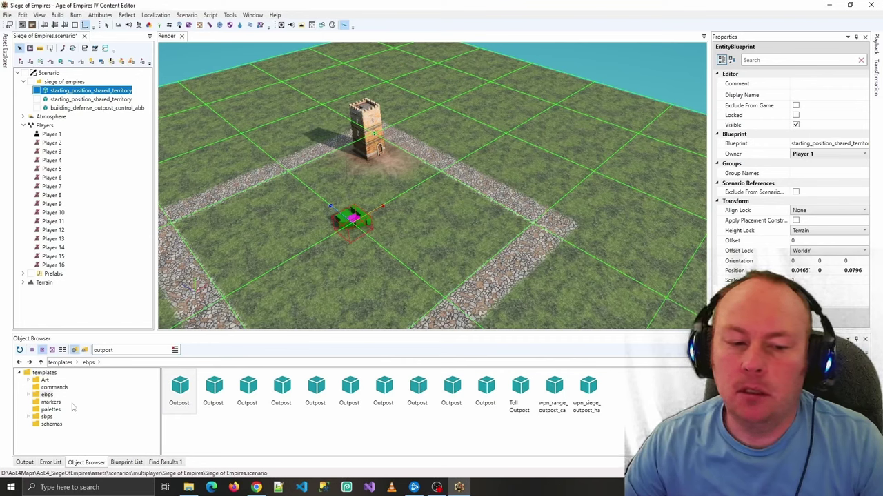
left_click(43, 373)
left_click(121, 350)
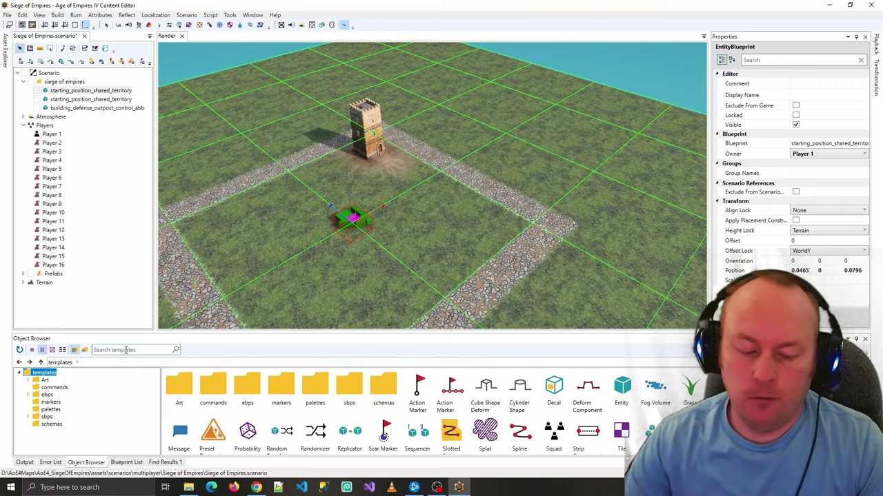
type("starting")
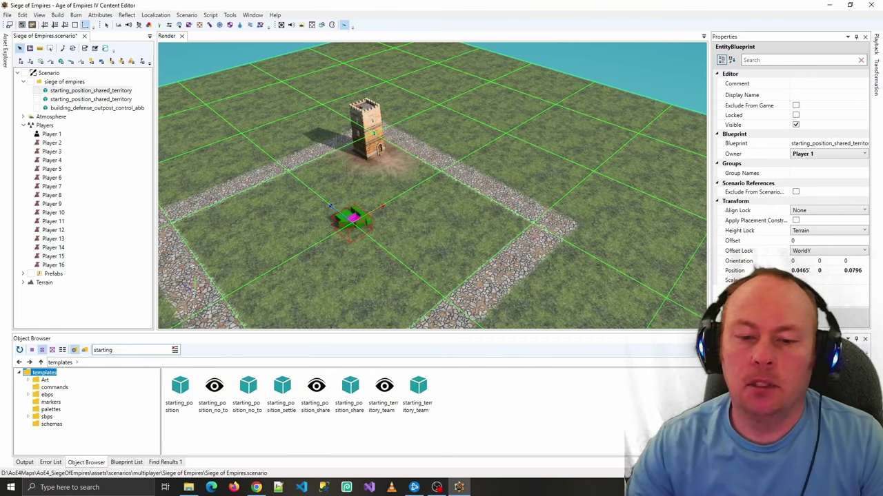
left_click(243, 406)
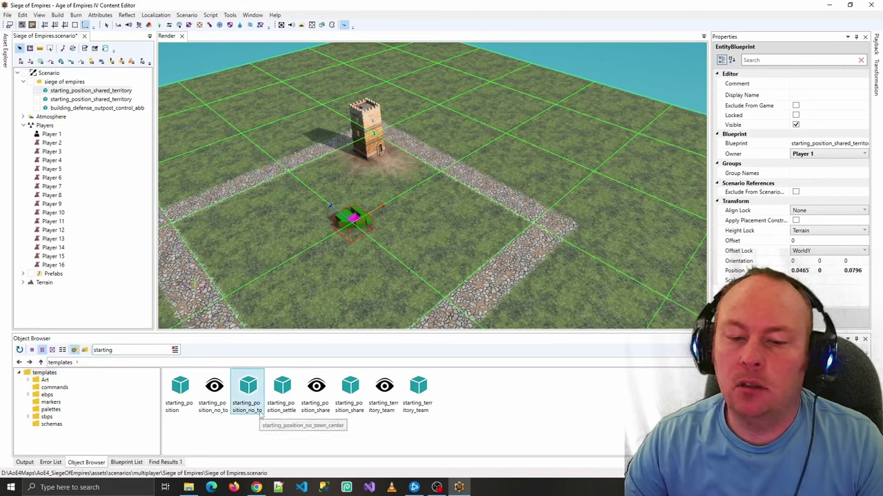
left_click_drag(261, 416, 363, 236)
- Change the central starting position's blueprint to starting_position_no_town_center from the EBPs gameplay folder, and save the scenario
left_click(817, 158)
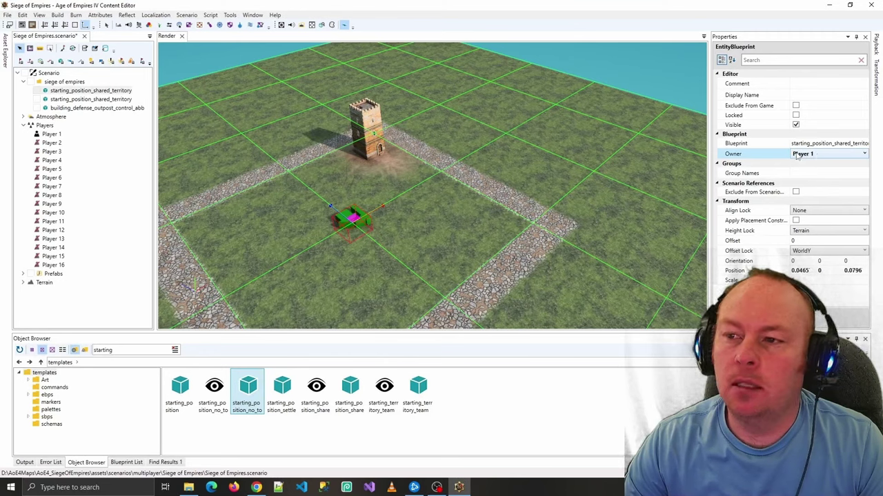
left_click(776, 142)
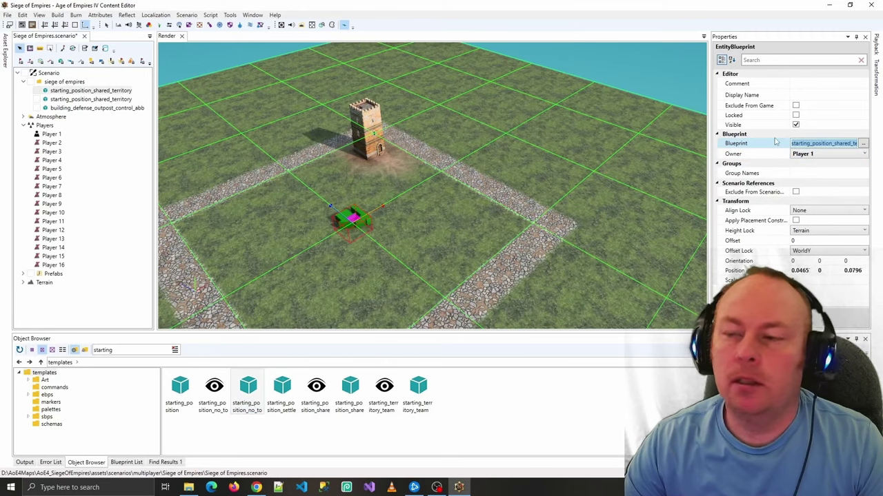
left_click(862, 143)
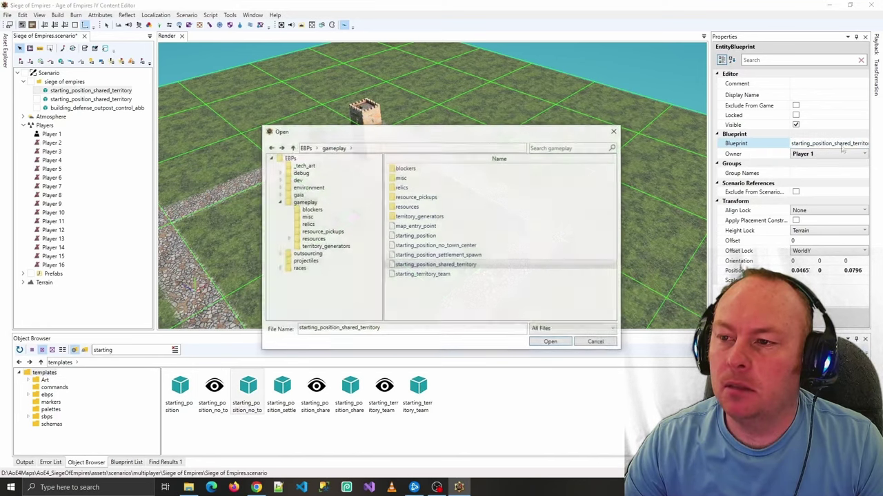
left_click(477, 245)
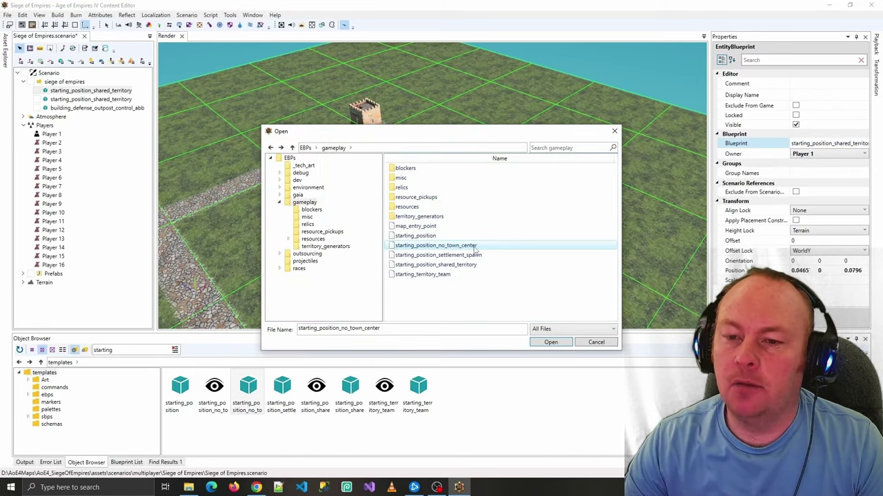
left_click(548, 342)
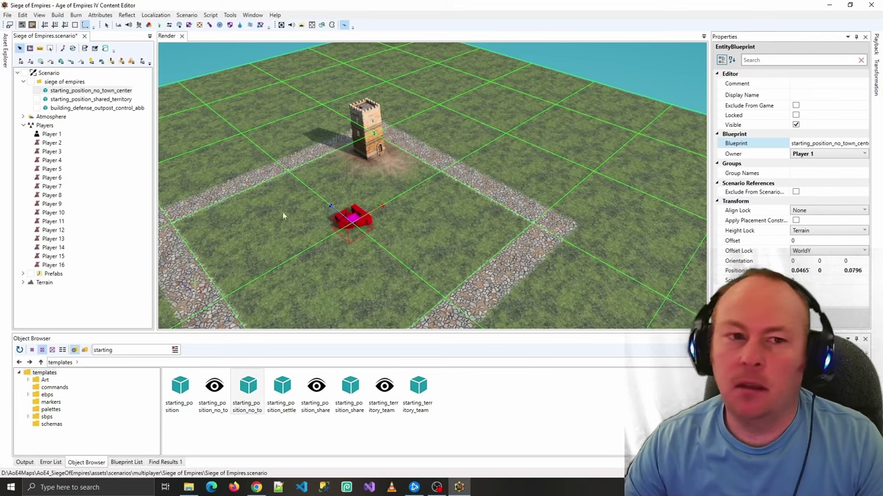
left_click(113, 93)
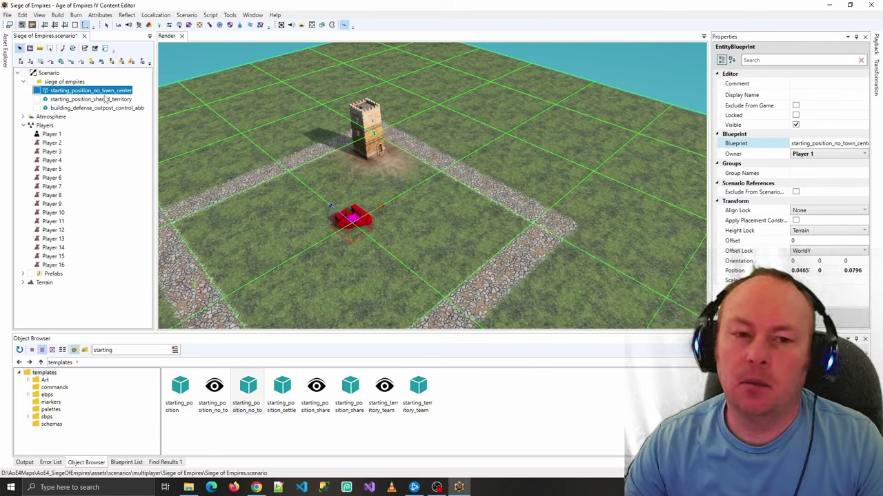
left_click(7, 15)
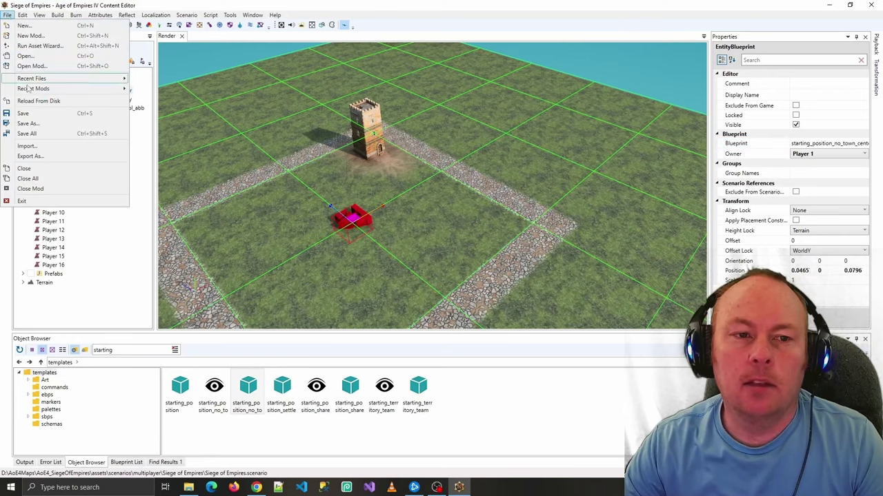
left_click(23, 114)
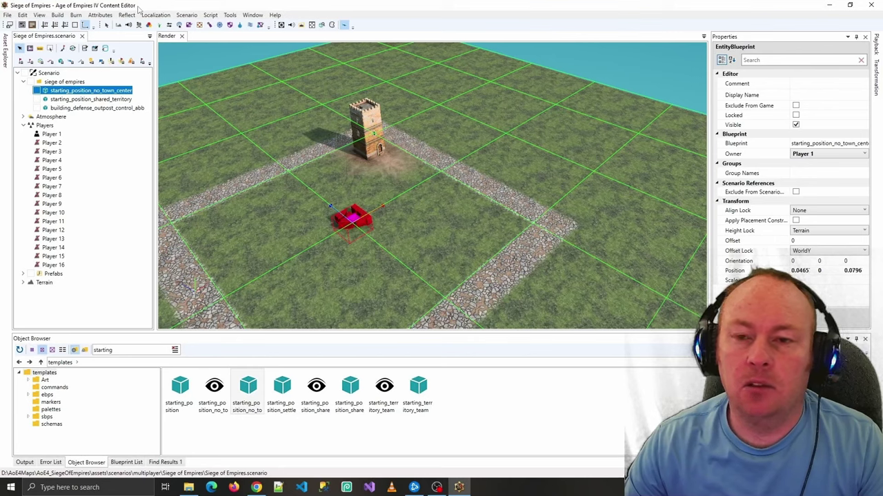
- Load the game attributes and open the ebps attribute category
left_click(101, 15)
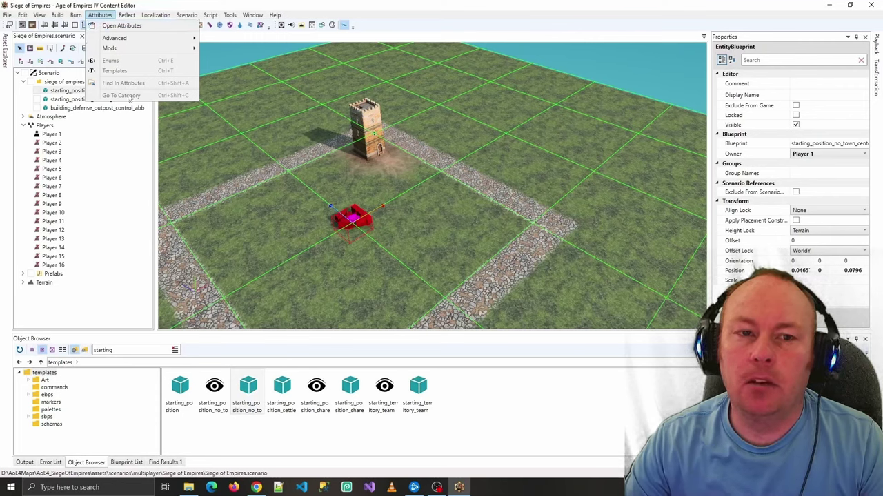
left_click(117, 29)
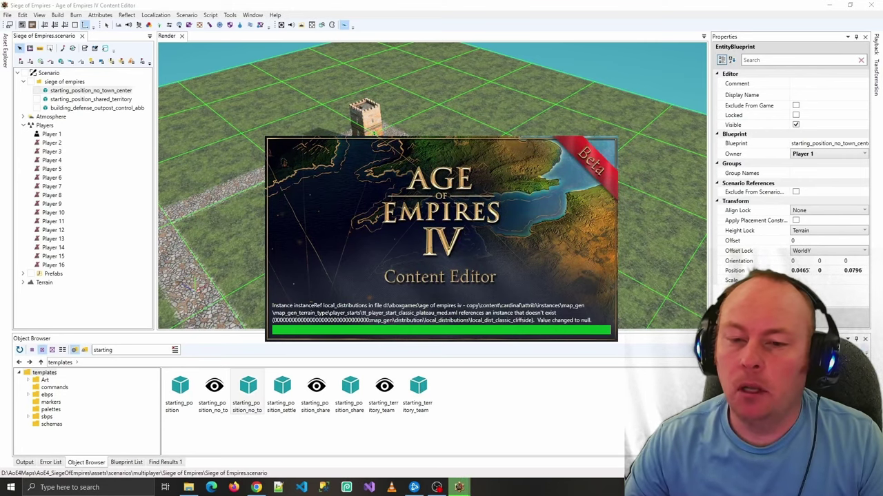
left_click(95, 15)
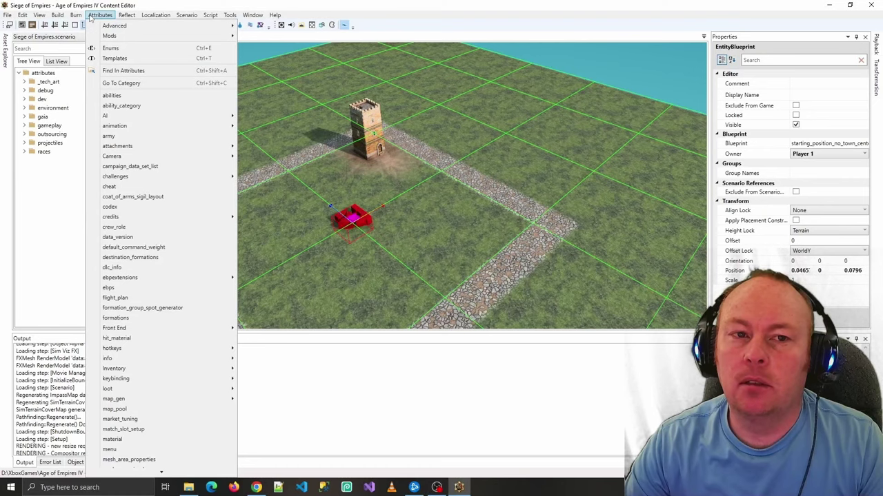
scroll(165, 431, "down", 1)
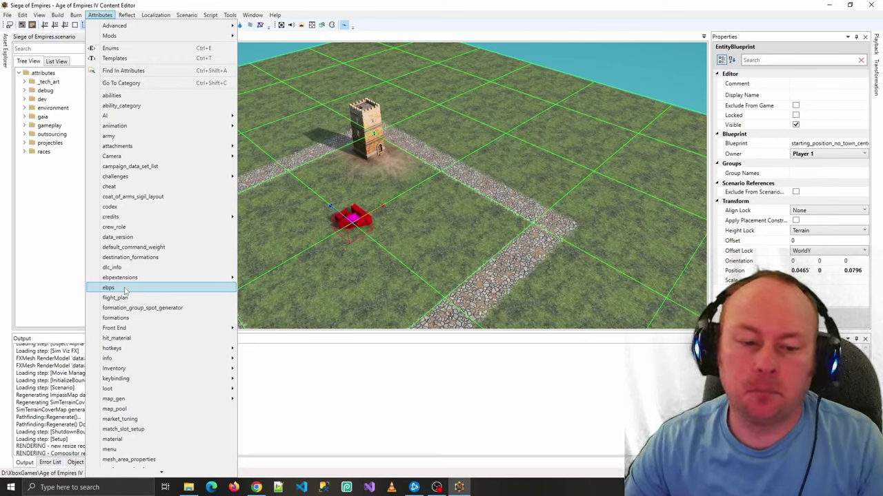
scroll(116, 455, "down", 5)
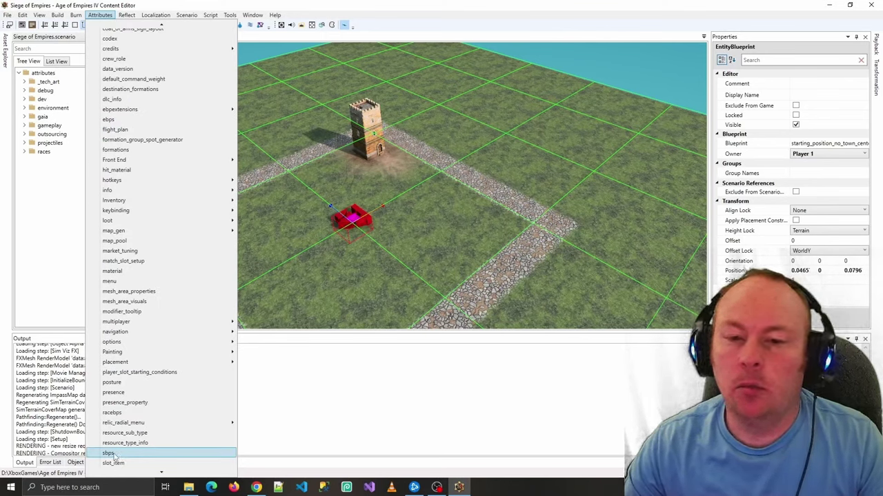
left_click(123, 122)
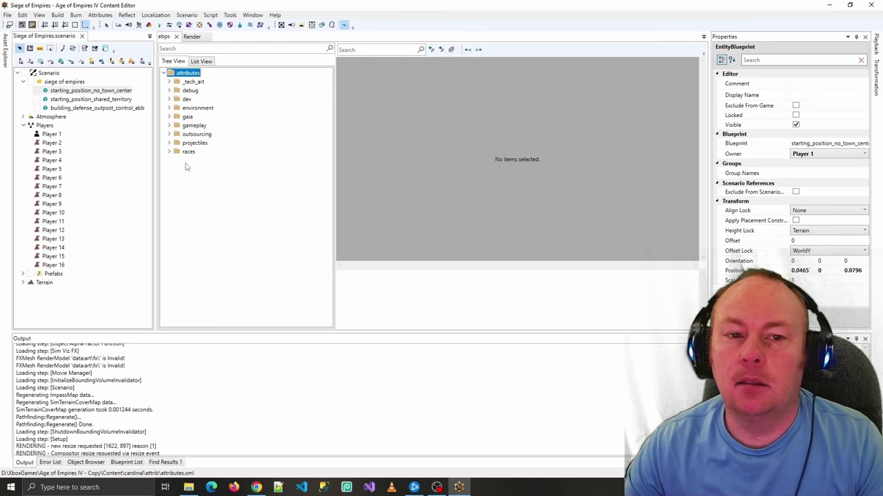
- Return to the map view, select the placed outpost and read its full blueprint name in the scenario tree
left_click(192, 36)
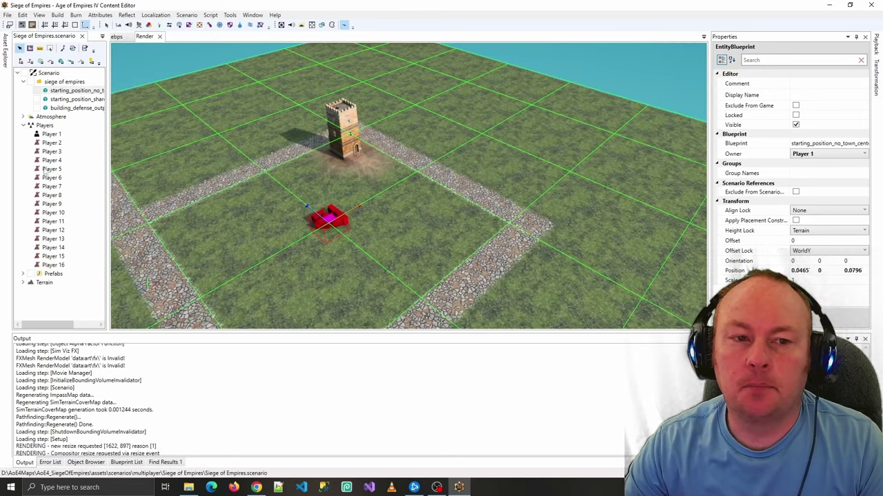
left_click(352, 128)
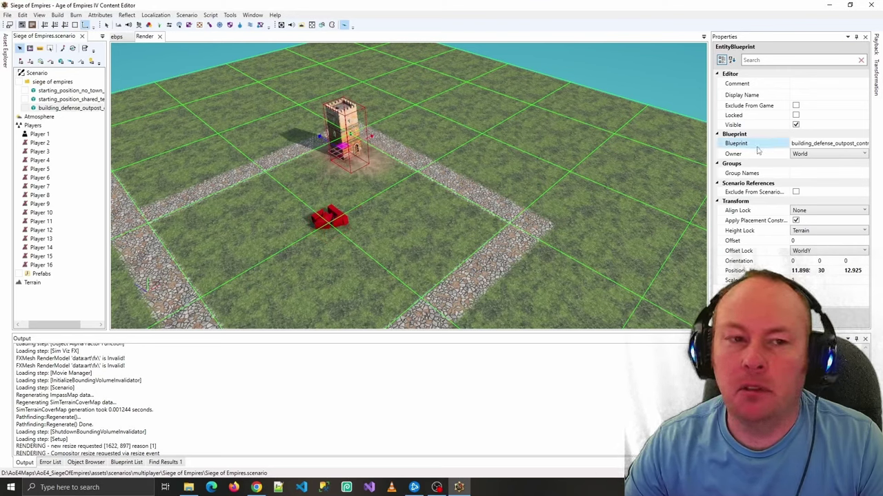
left_click_drag(108, 152, 173, 153)
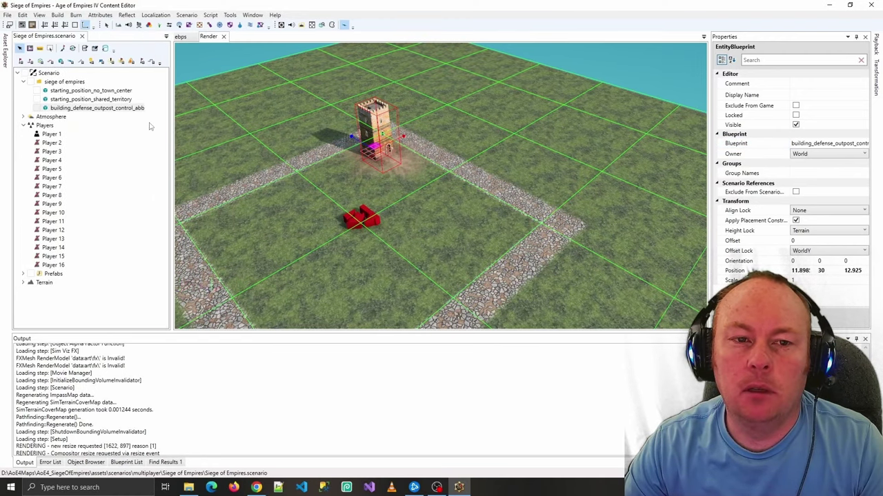
left_click(111, 109)
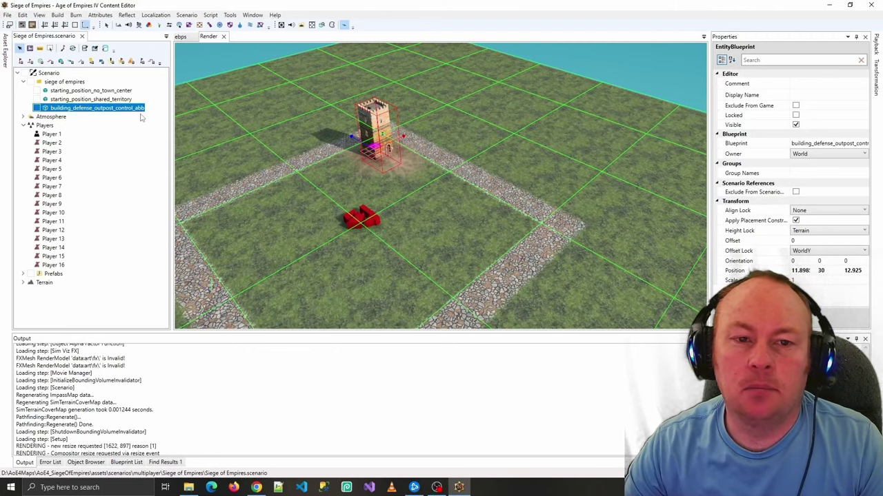
left_click_drag(173, 121, 108, 121)
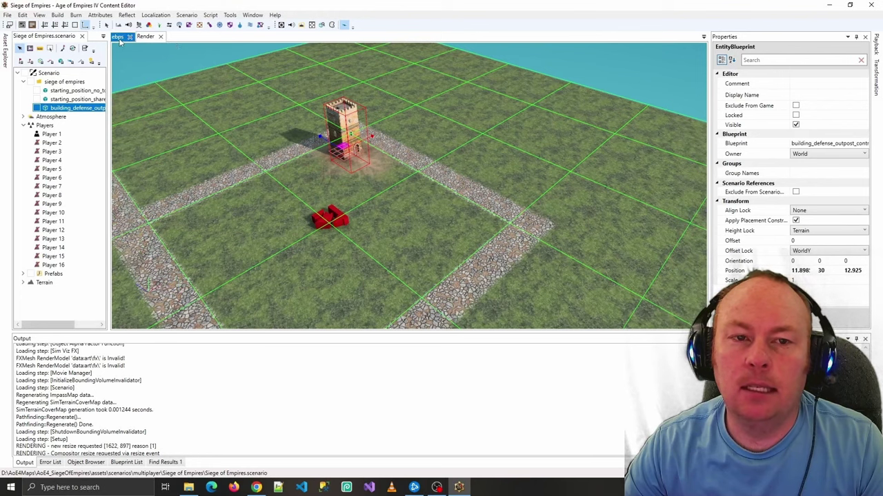
- In the ebps attributes, open building_defense_outpost_control_abb under races > abbasid > buildings and check whether it can be cloned
left_click(120, 37)
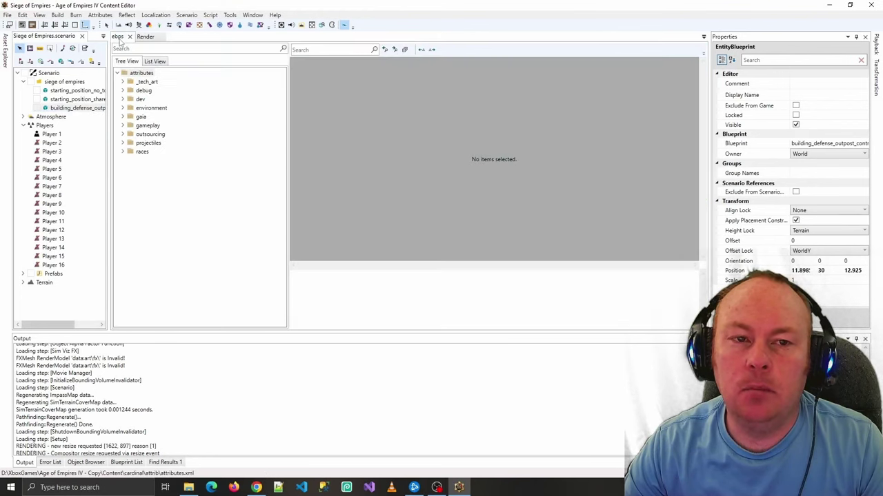
left_click(124, 151)
left_click(147, 163)
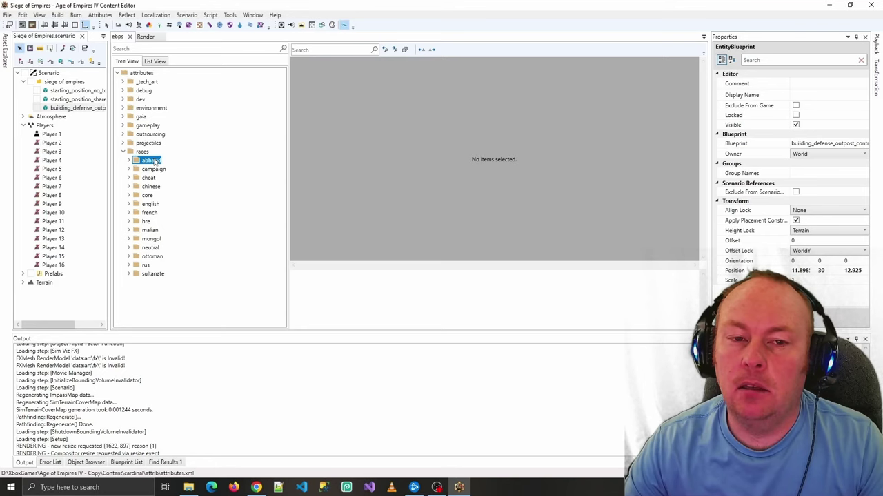
left_click(145, 36)
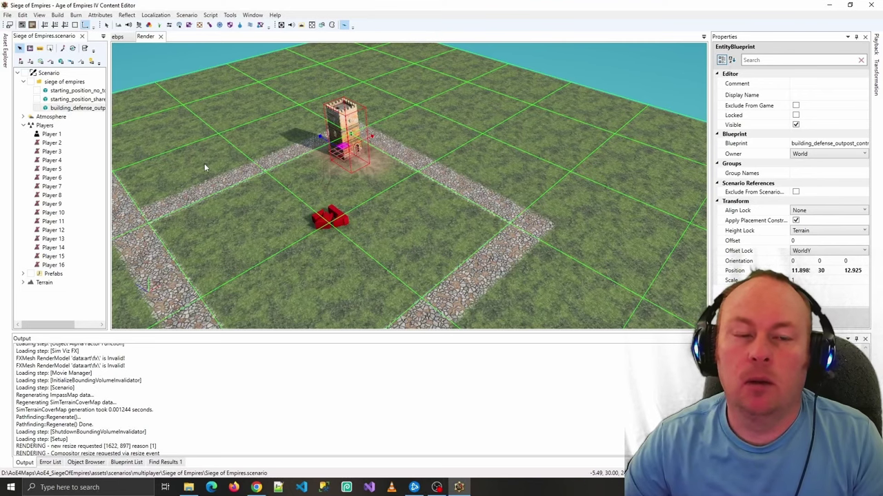
left_click(117, 37)
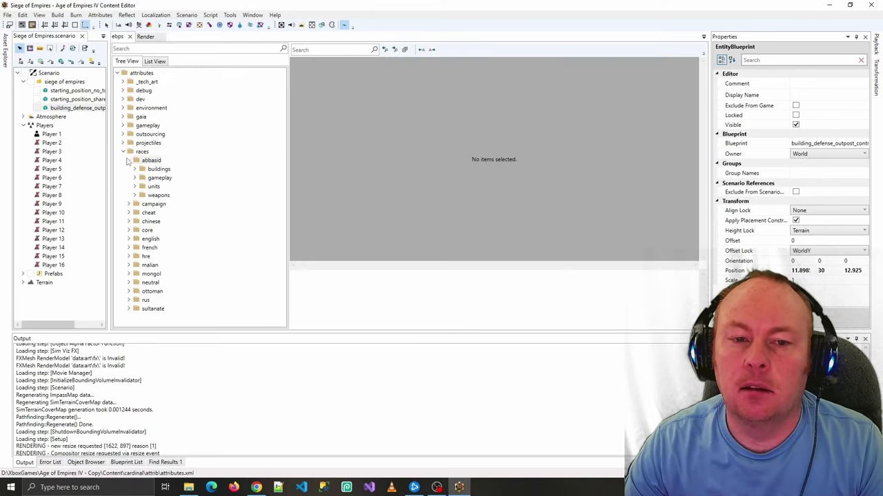
left_click(135, 169)
left_click(200, 186)
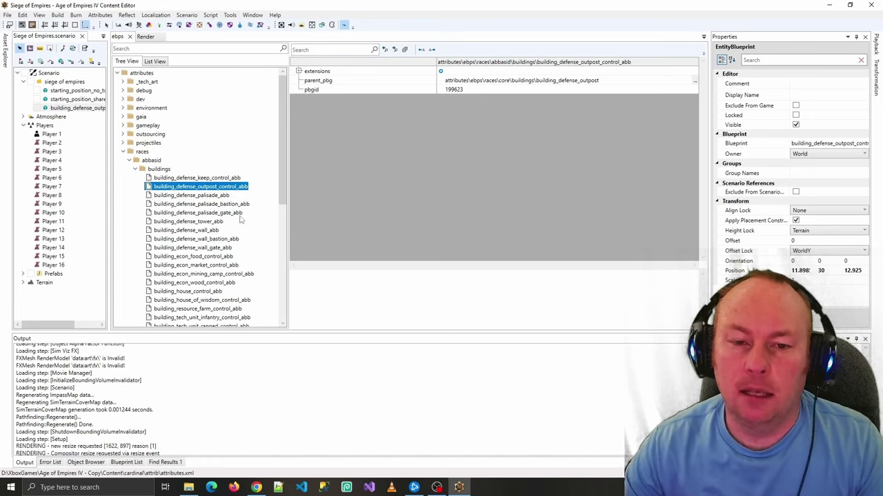
right_click(228, 188)
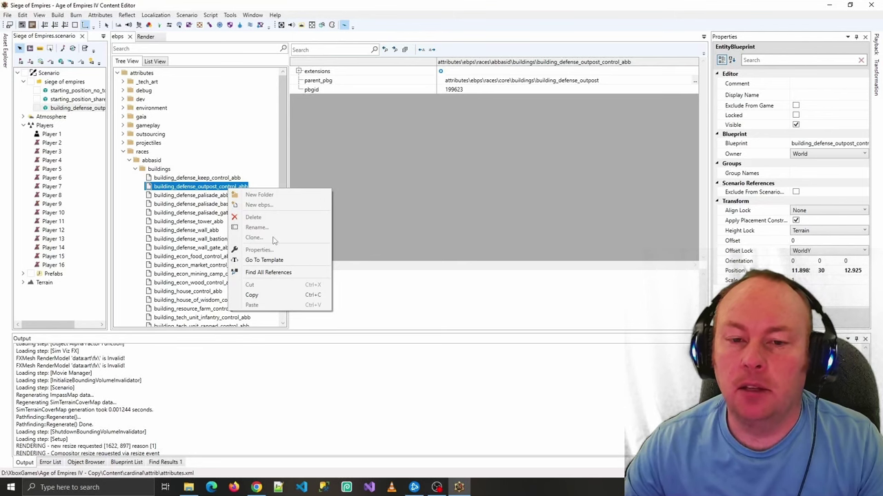
- Create a new Attribute Mod asset named "Siege of Empires" that replaces base game attribute data with new attribute data
left_click(7, 15)
left_click(7, 15)
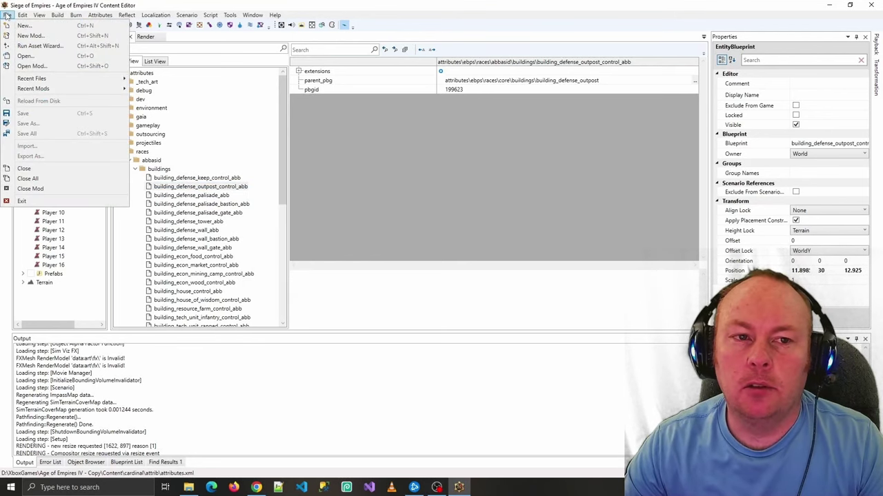
left_click(39, 46)
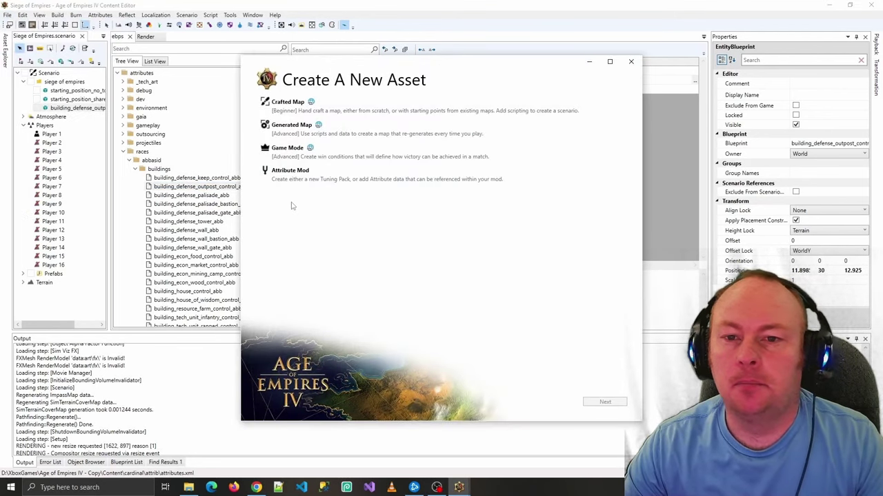
left_click(329, 180)
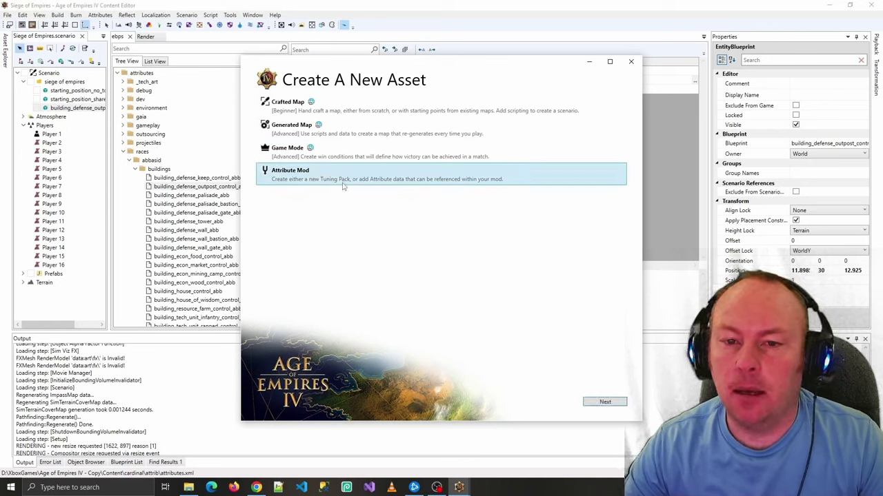
left_click(605, 402)
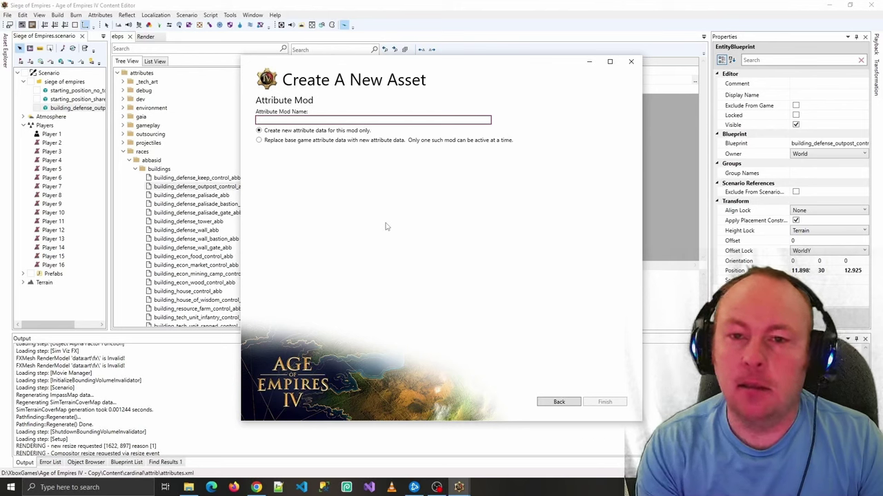
type("Siege of Empir")
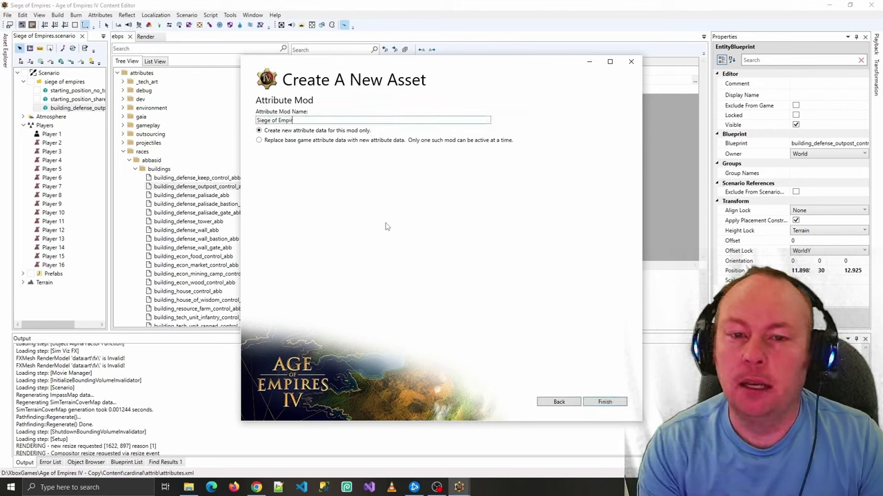
type("es")
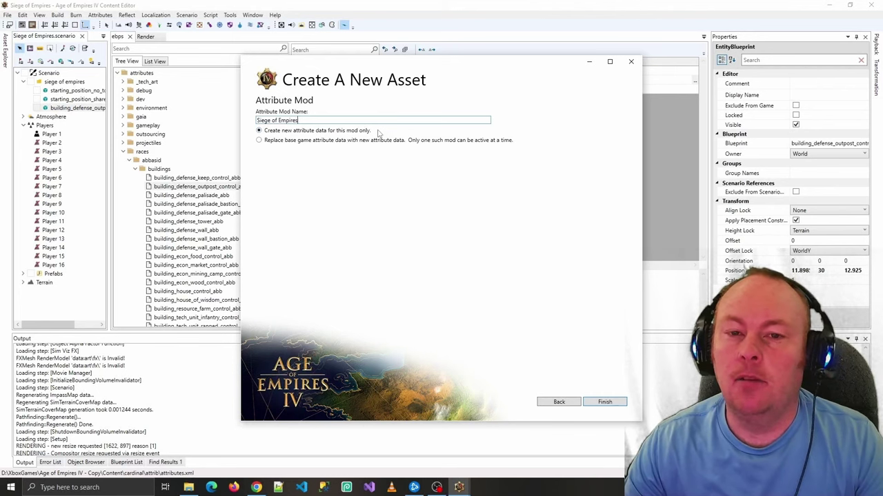
left_click(280, 142)
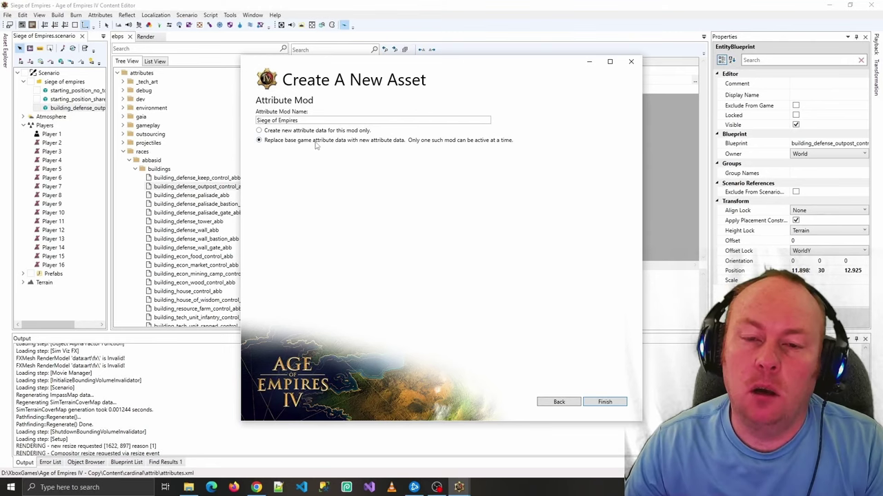
left_click(604, 402)
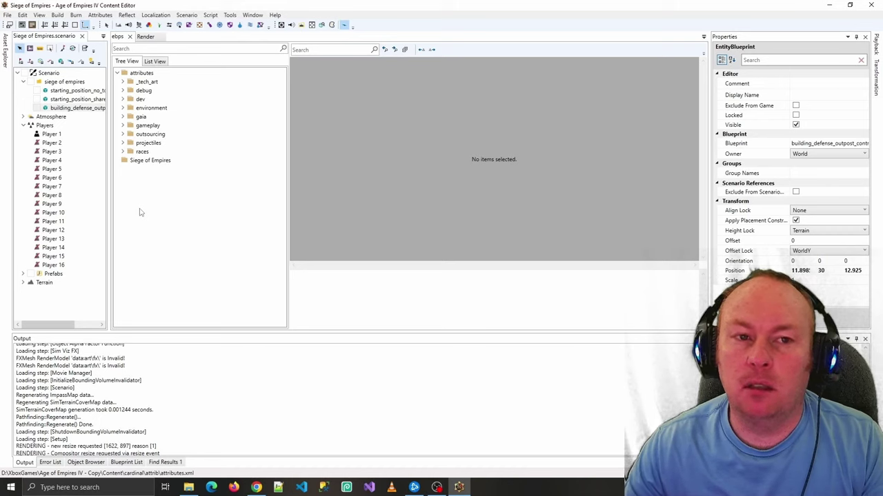
- Copy the mod's GUID and paste it into the scenario's Tuning Pack Mod GUID property
left_click(22, 15)
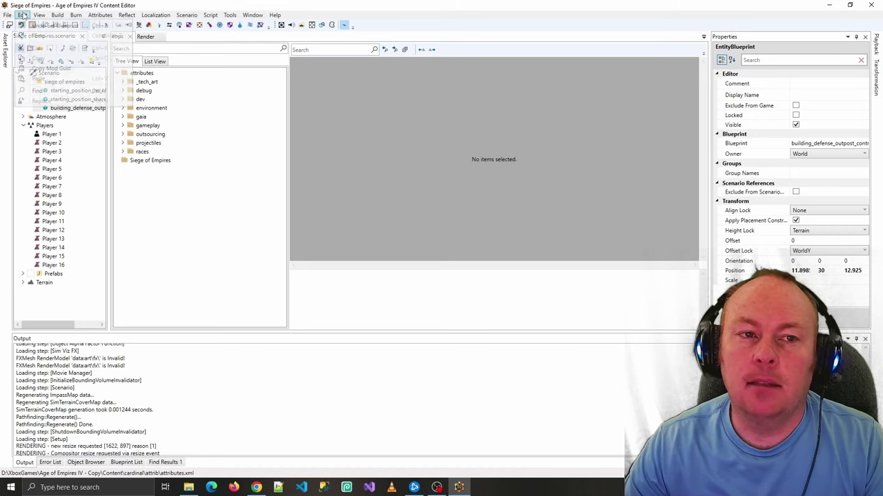
left_click(78, 69)
left_click(50, 73)
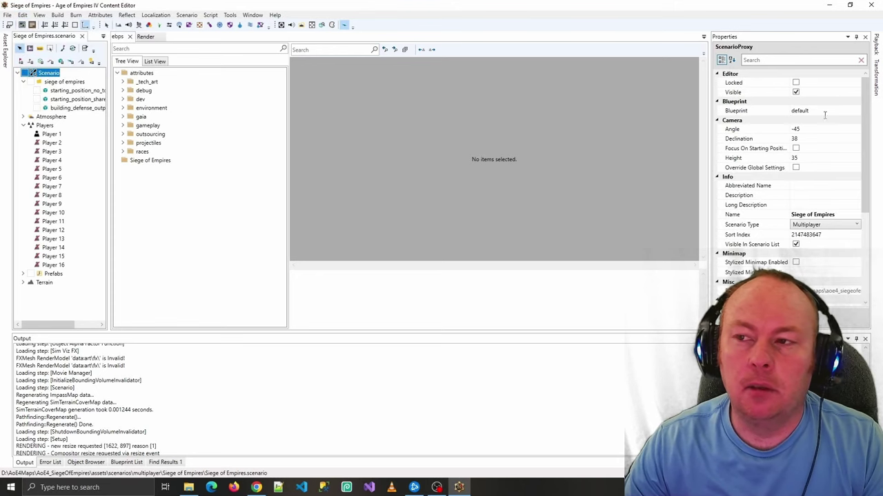
scroll(752, 169, "down", 3)
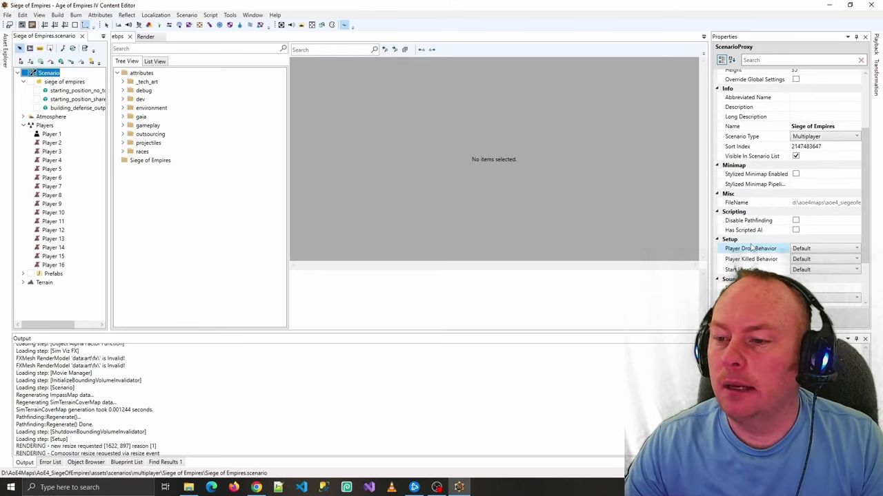
scroll(752, 250, "down", 3)
left_click(824, 263)
key("ctrl+v")
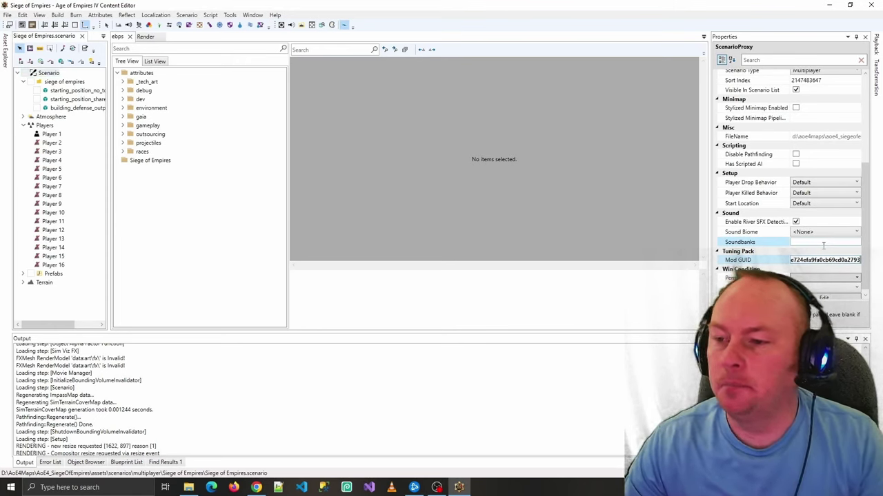
key("Return")
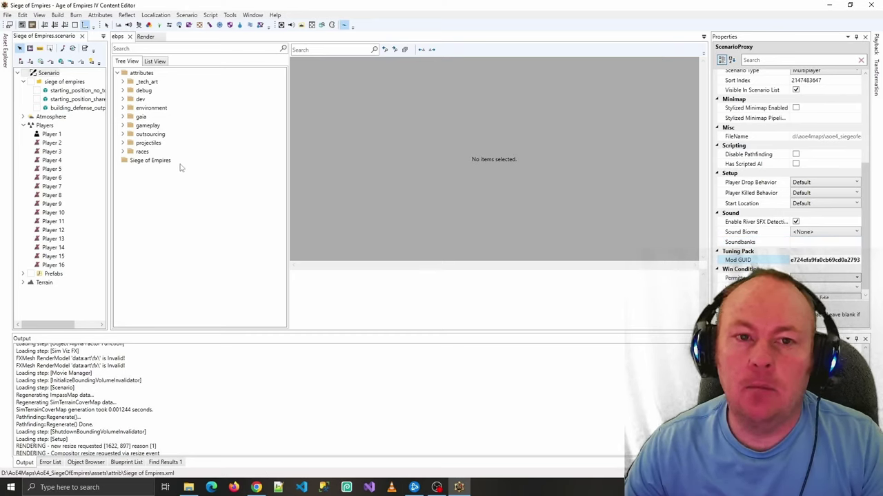
- Clone the abbasid building_defense_outpost_control_abb into the Siege of Empires overlay, keeping its name and the default clone options
left_click(123, 152)
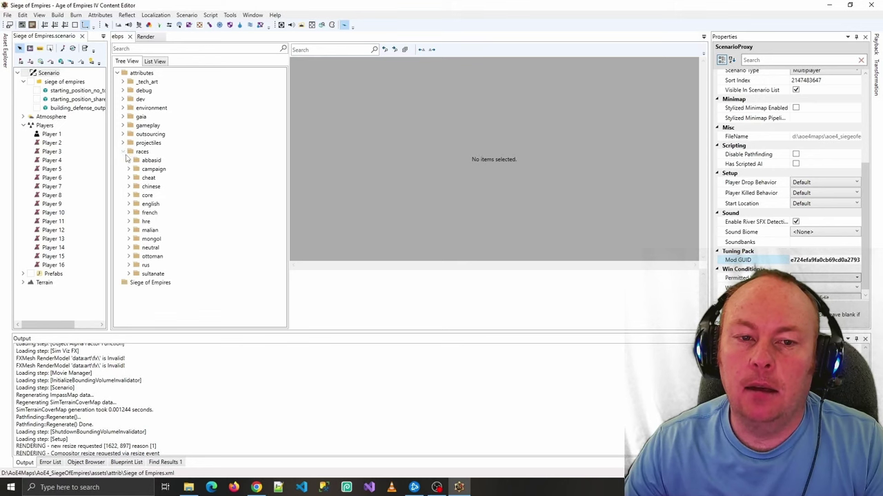
left_click(127, 161)
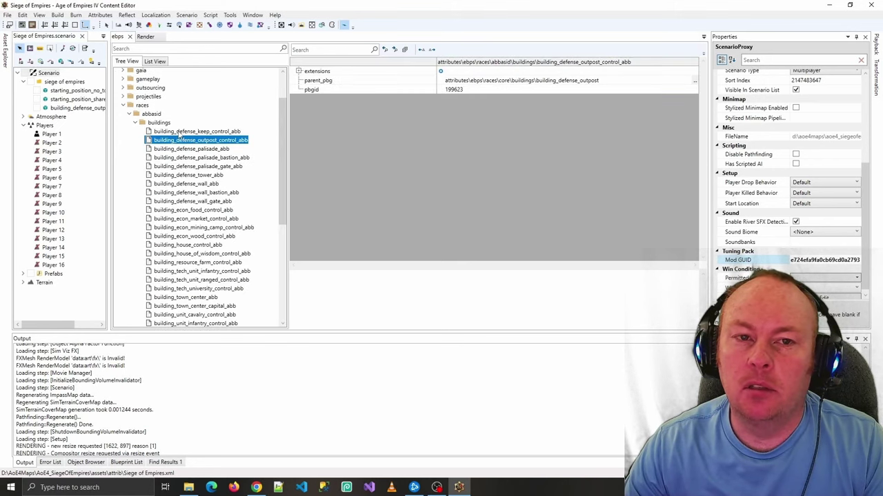
scroll(180, 138, "up", 1)
right_click(214, 164)
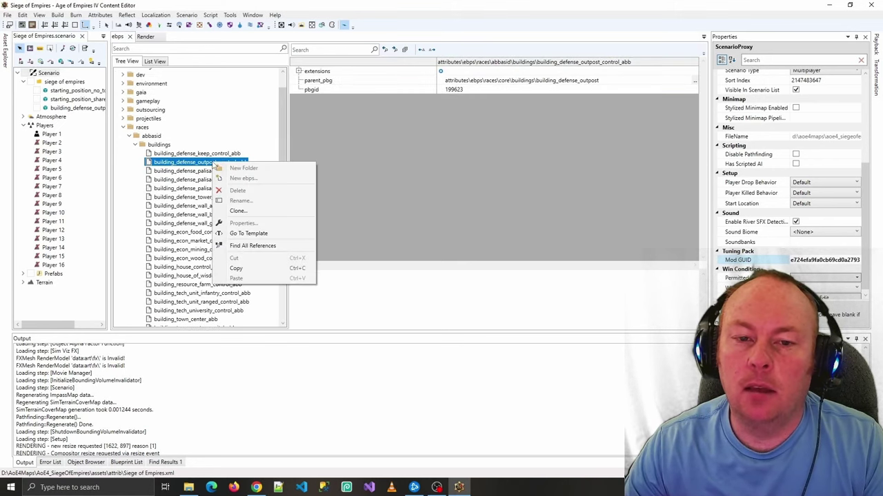
left_click(238, 211)
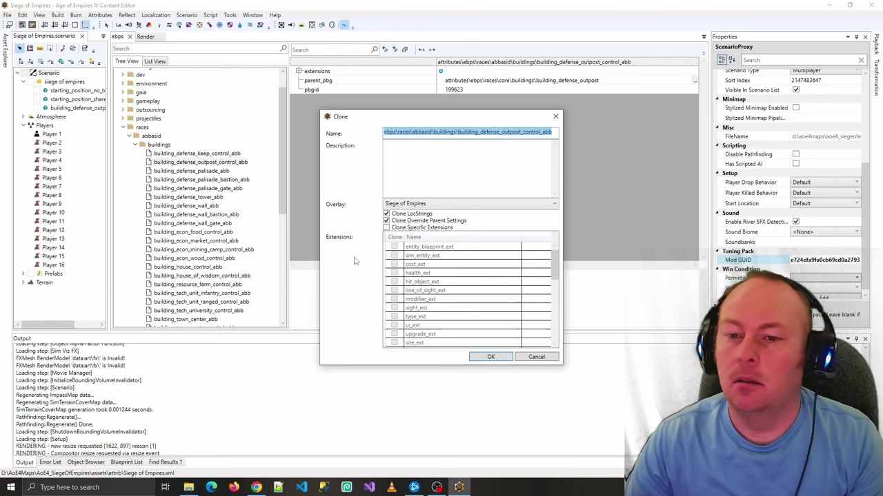
left_click(486, 358)
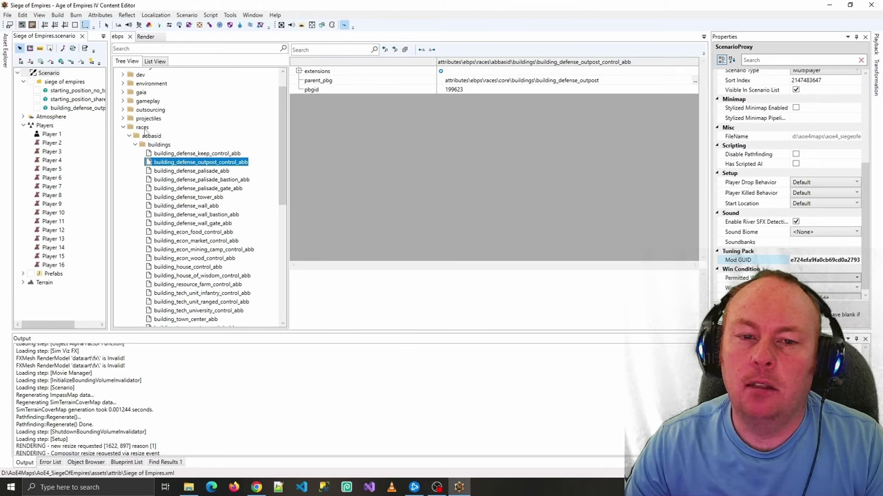
- Collapse the base abbasid folder and open the cloned outpost under Siege of Empires > races > abbasid > buildings
scroll(215, 155, "up", 1)
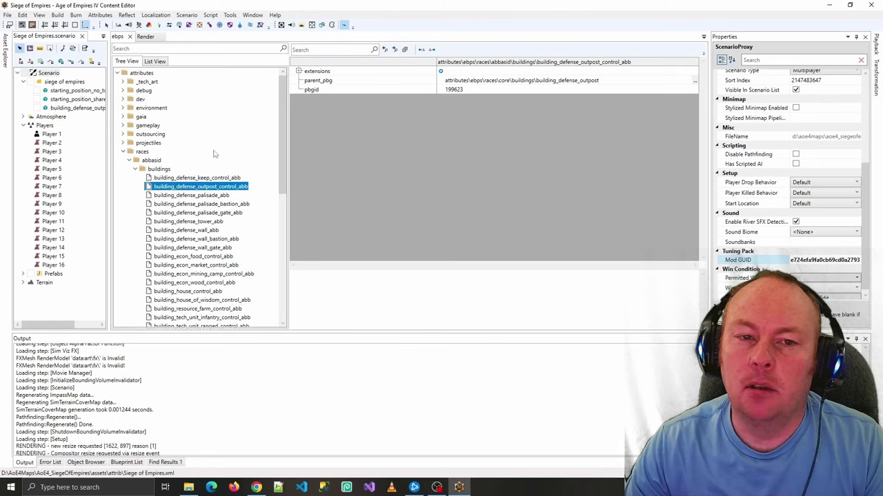
left_click(147, 196)
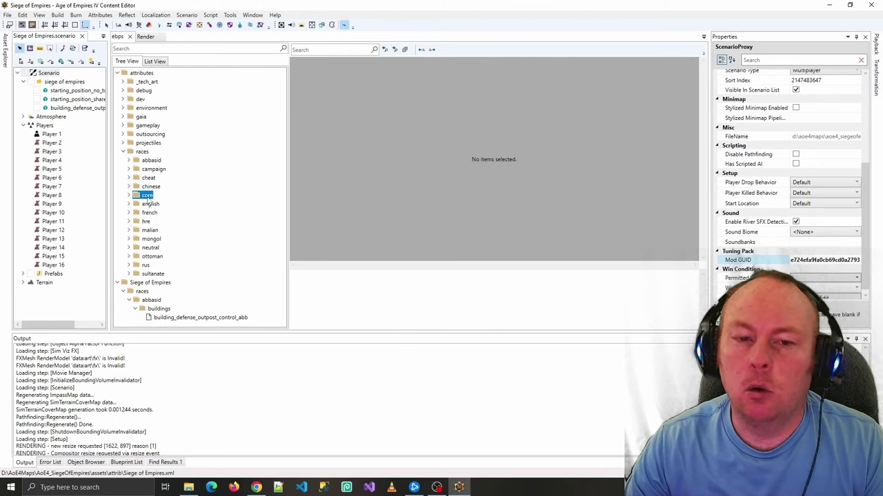
left_click(128, 196)
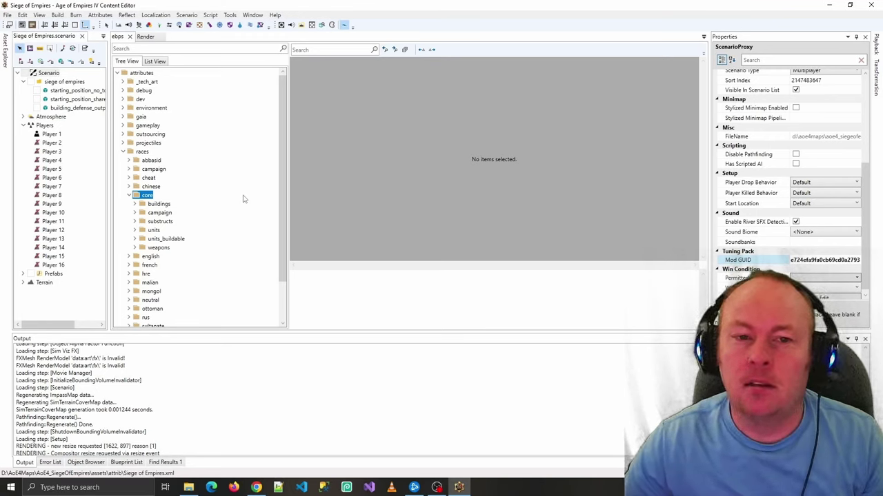
key("Left")
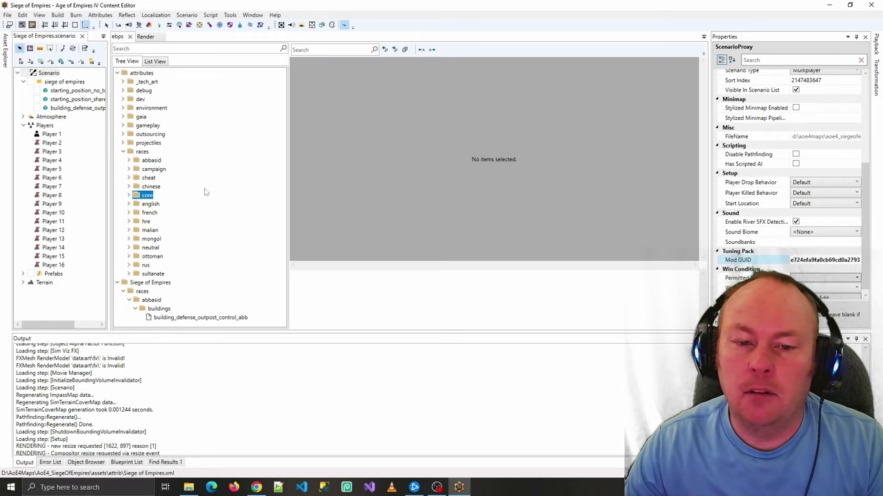
left_click(207, 318)
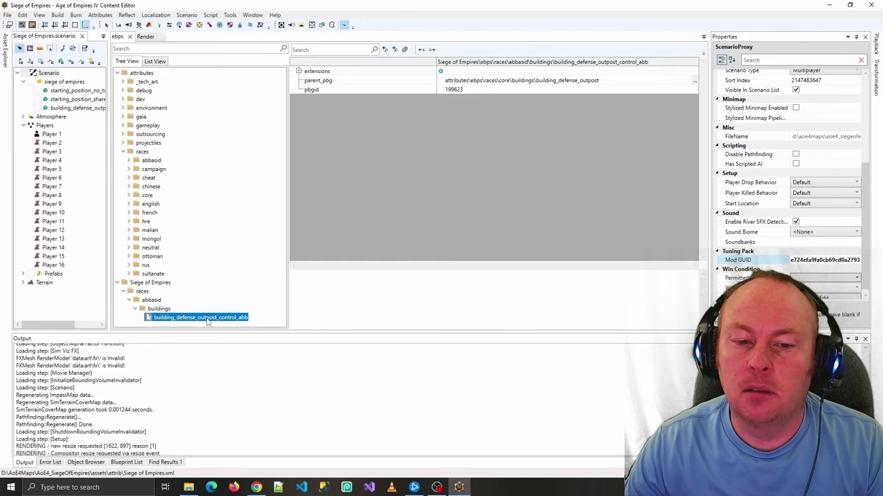
left_click(136, 283)
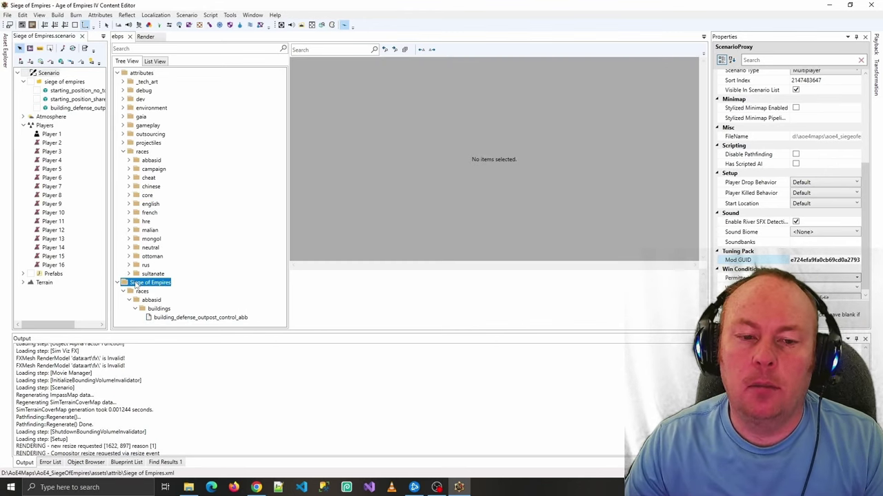
left_click(214, 318)
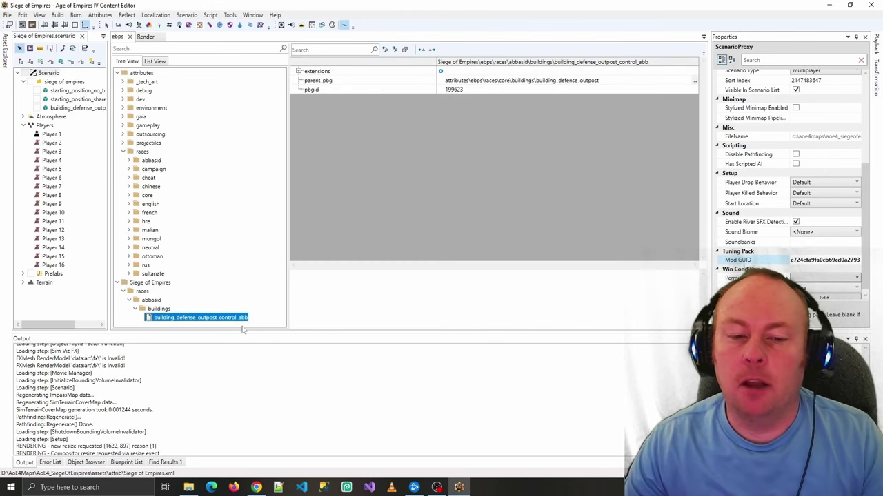
- Expand all extensions of the cloned outpost and look through its attributes down to the upgrade_ext entries
left_click(319, 72)
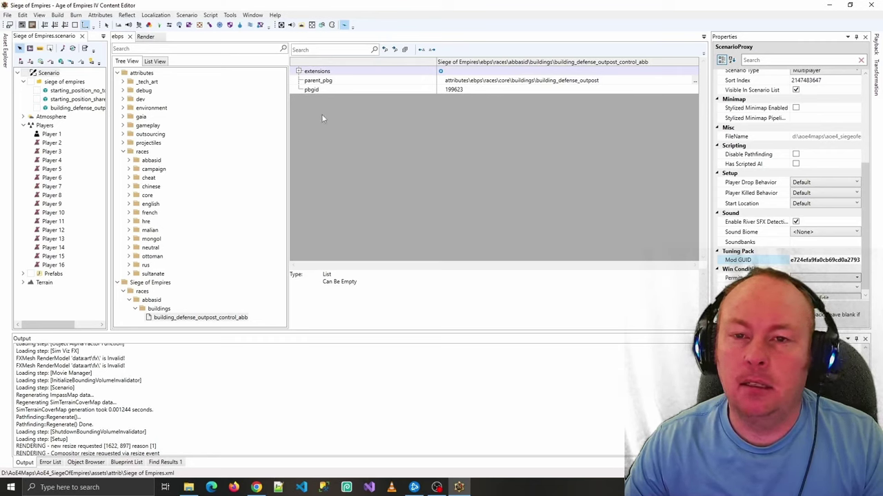
right_click(318, 75)
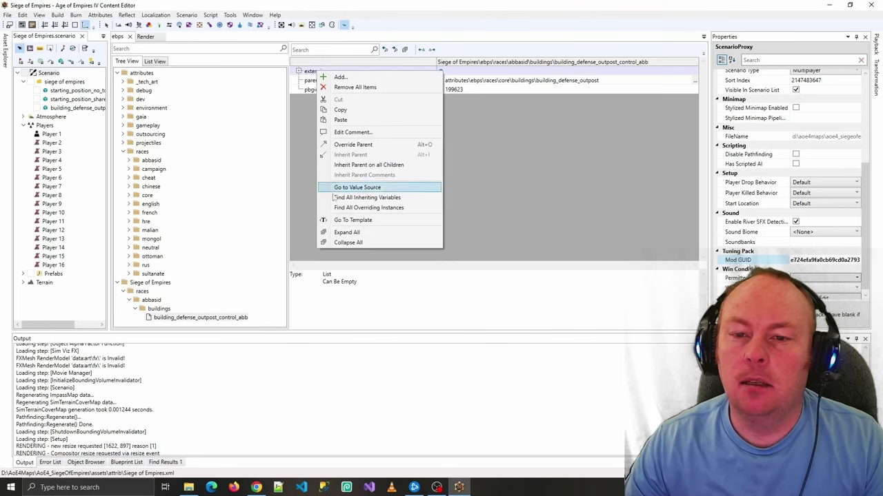
left_click(373, 232)
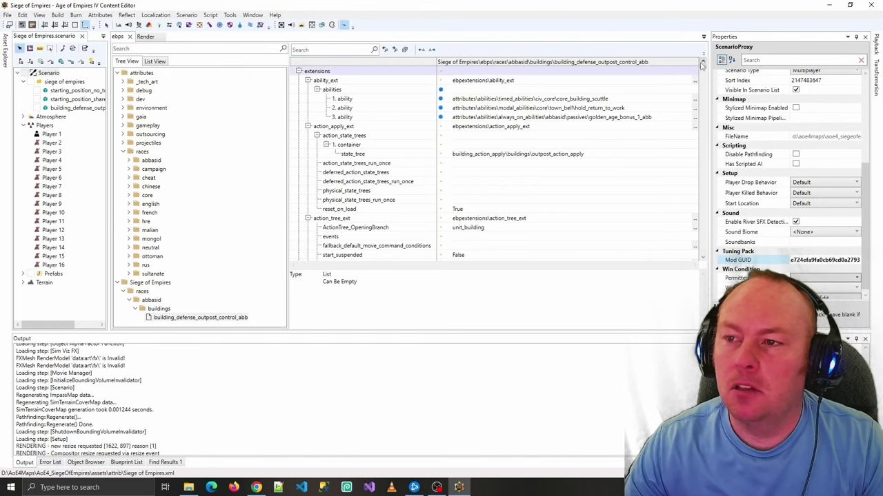
left_click_drag(702, 67, 711, 217)
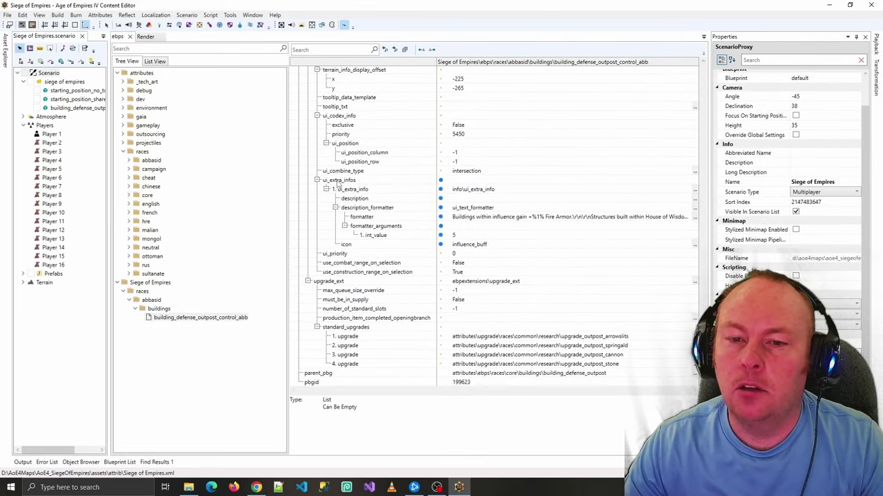
- Replace the outpost's ui_extra_info formatter text with "Garrison your units to attack the creeps which spawn each wave"
left_click(338, 181)
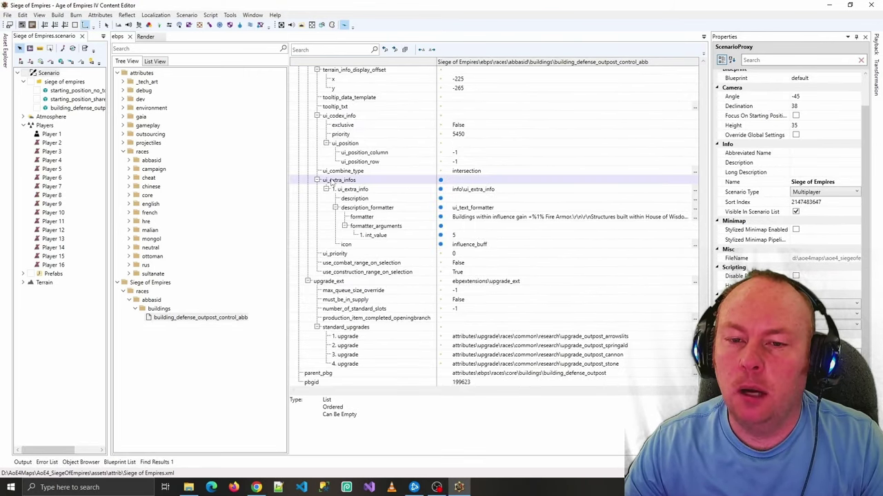
left_click(362, 217)
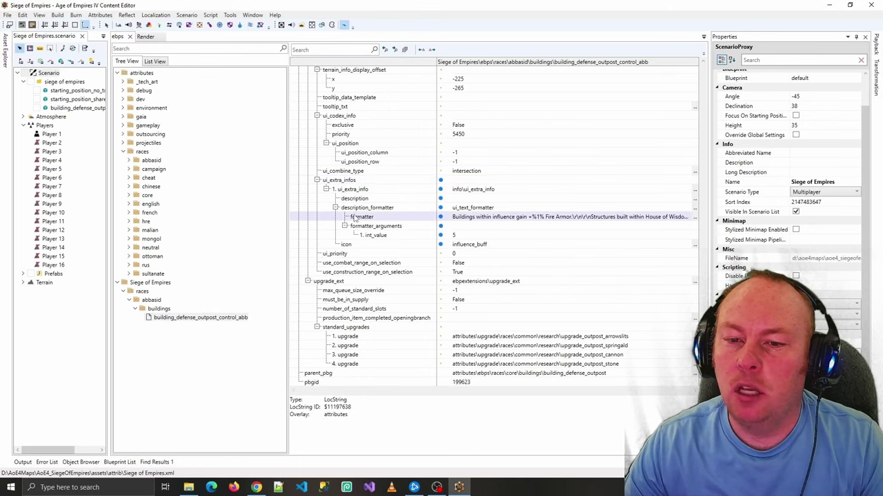
left_click(505, 218)
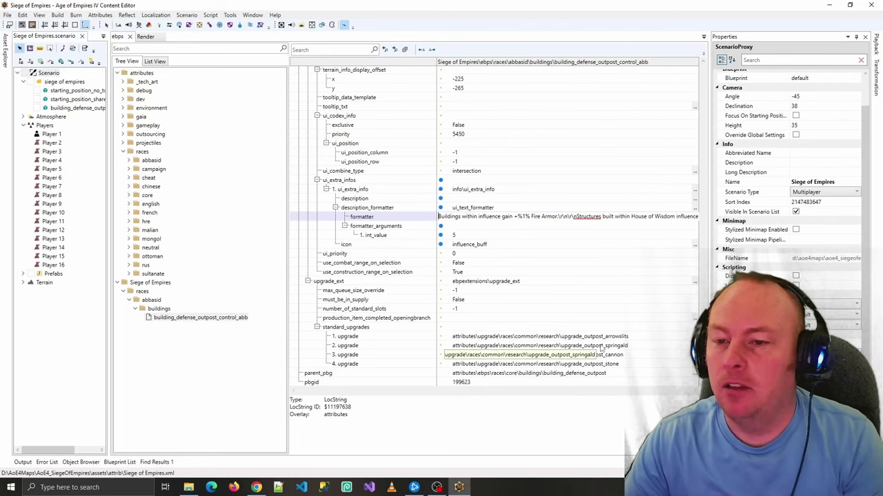
key("ctrl+a")
key("BackSpace")
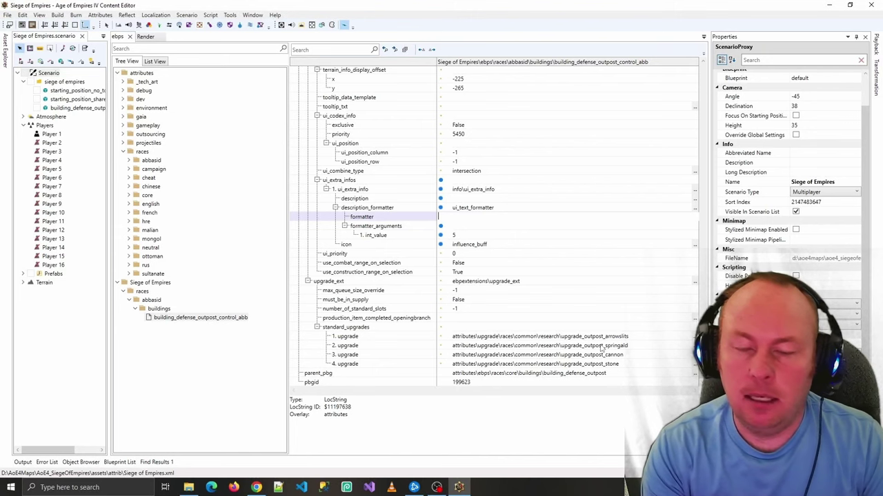
type("Garrison you")
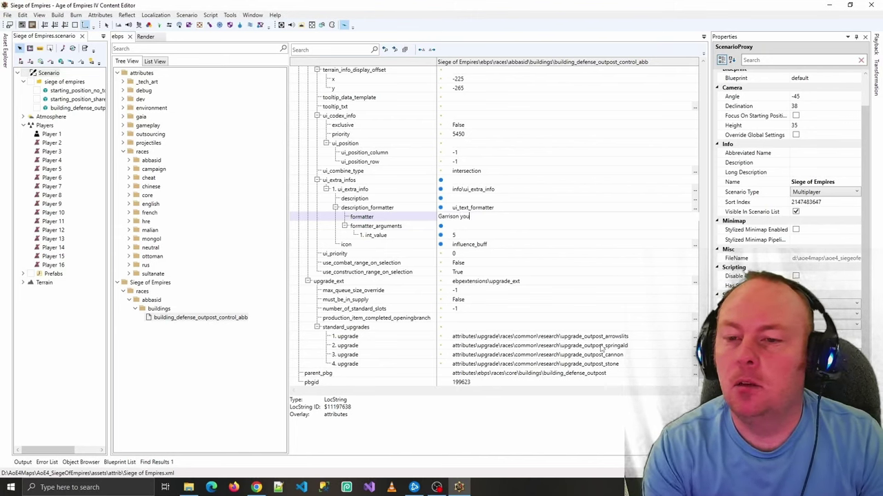
type("r units to attack t")
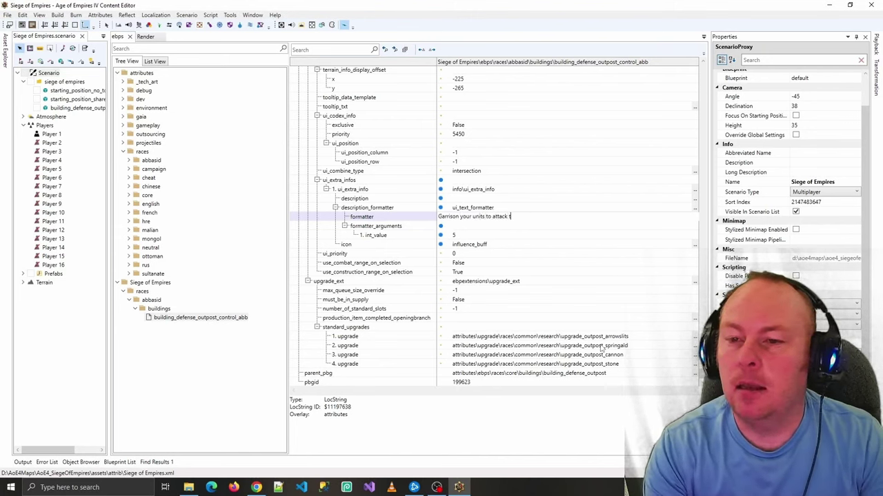
type("he creeps which spawn each wave")
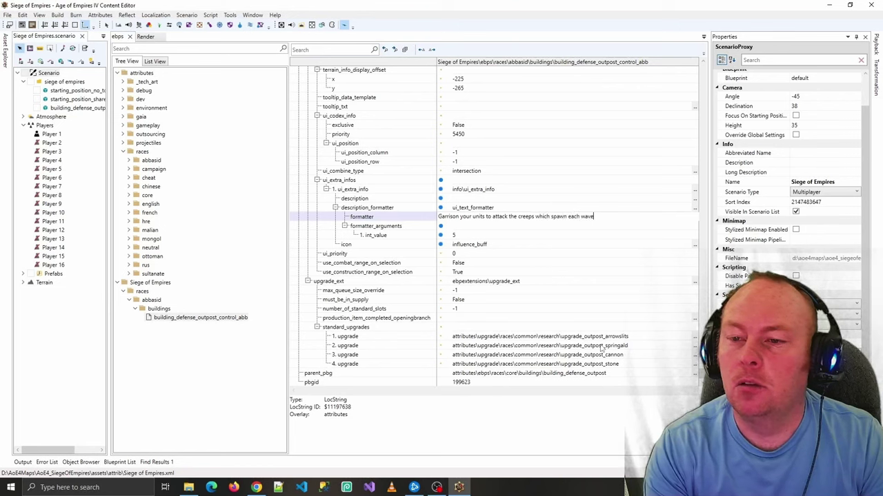
key("Return")
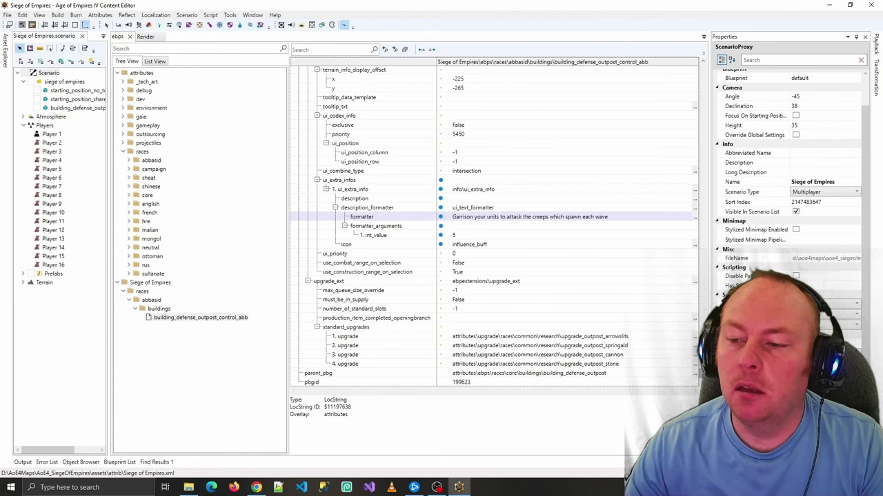
scroll(433, 84, "up", 10)
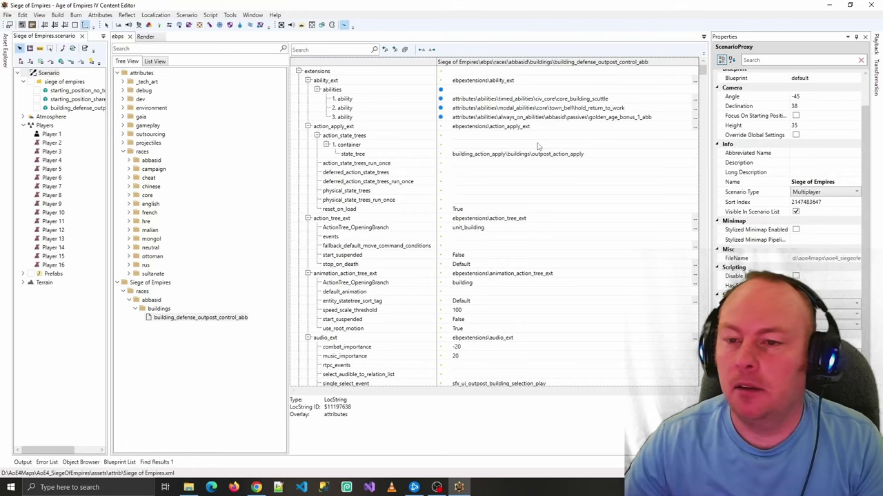
scroll(551, 269, "down", 10)
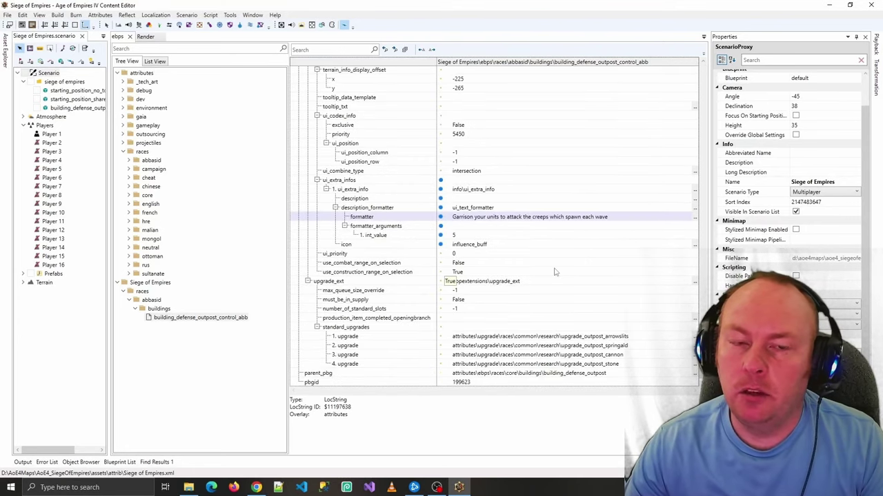
- Place a French villager (unit_villager_1_fre) from sbps > races > french on the grass in front of the outpost and assign it to Player 1
left_click(85, 464)
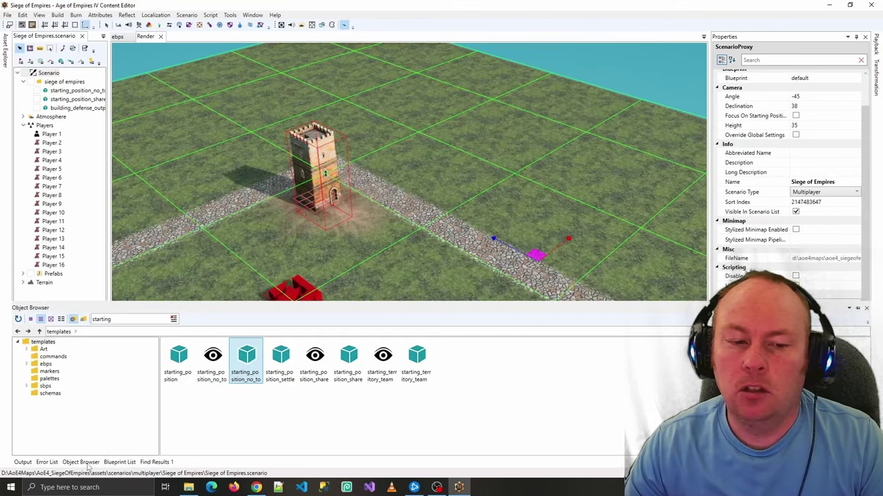
left_click(45, 387)
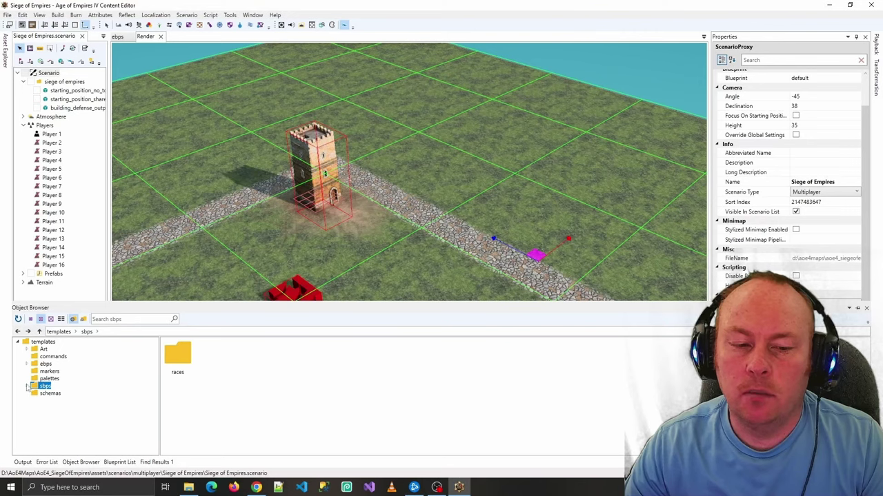
double_click(38, 387)
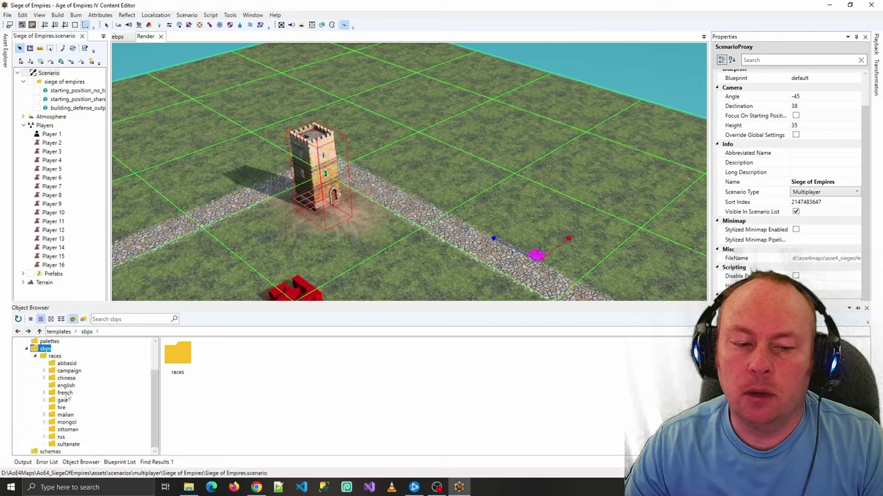
left_click(65, 393)
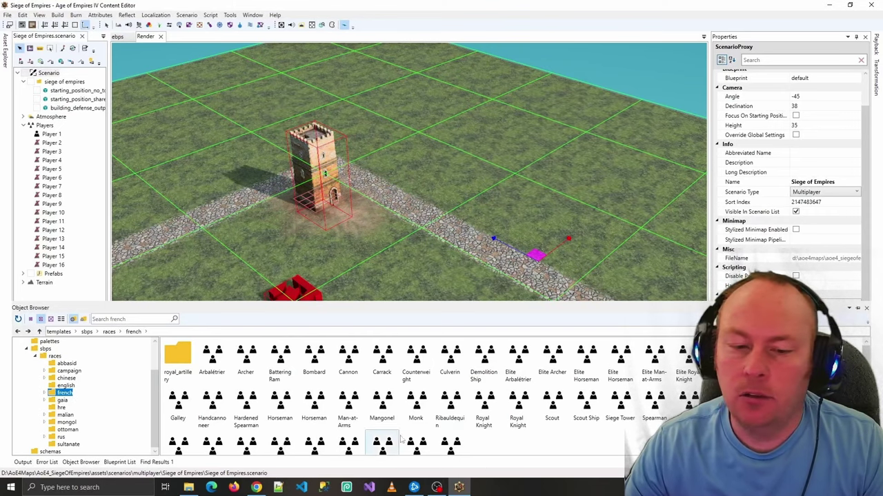
scroll(556, 448, "down", 1)
left_click_drag(416, 425, 383, 278)
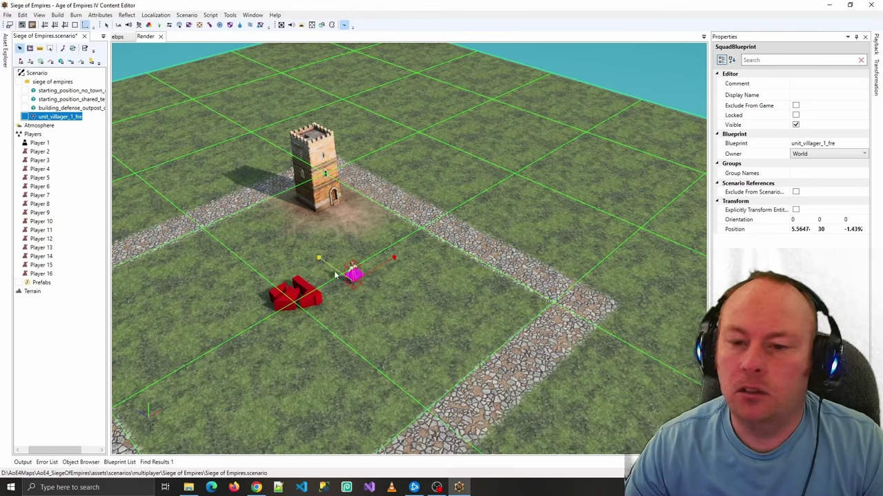
left_click(827, 154)
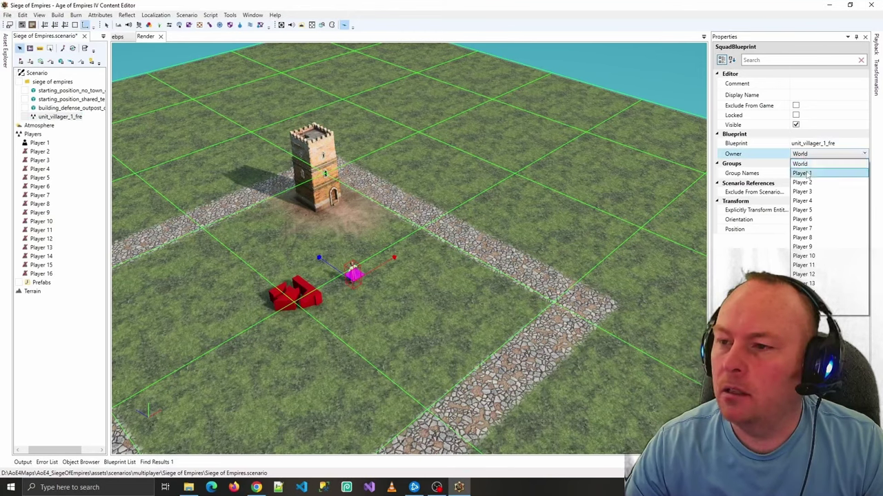
left_click(807, 174)
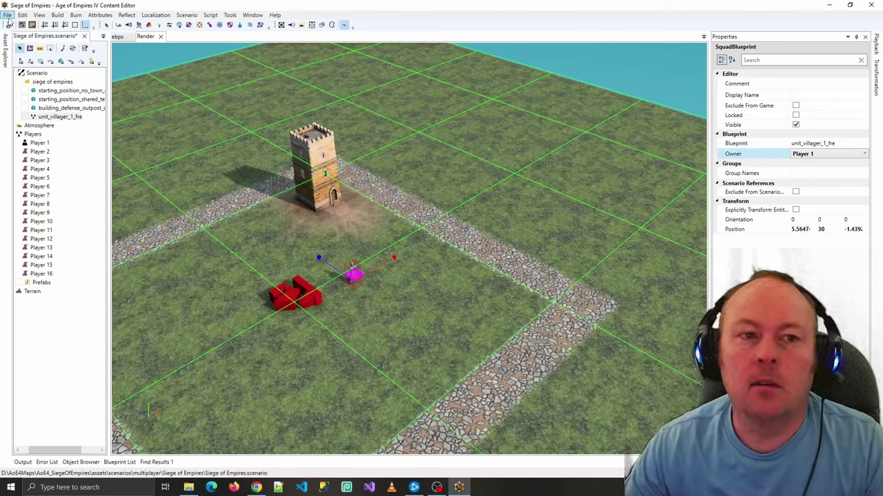
- Save the scenario and build the Siege of Empires mod, closing the saving and burning reports
left_click(7, 15)
left_click(43, 113)
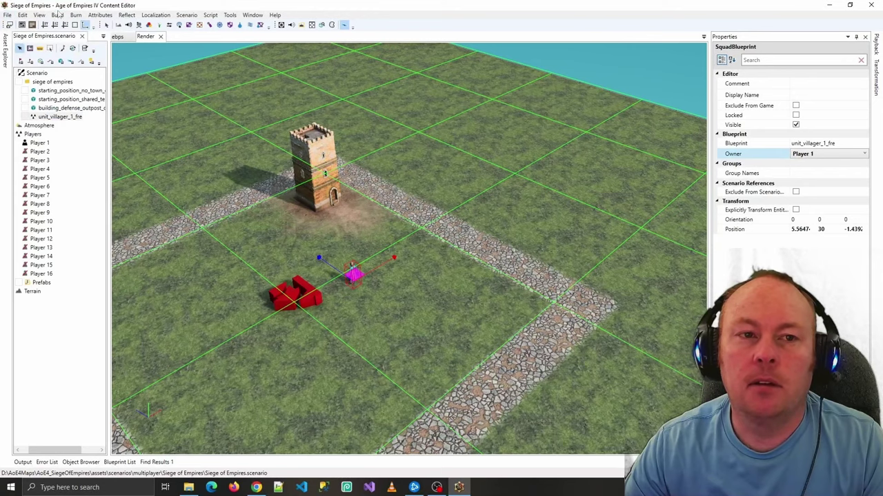
left_click(58, 16)
left_click(78, 26)
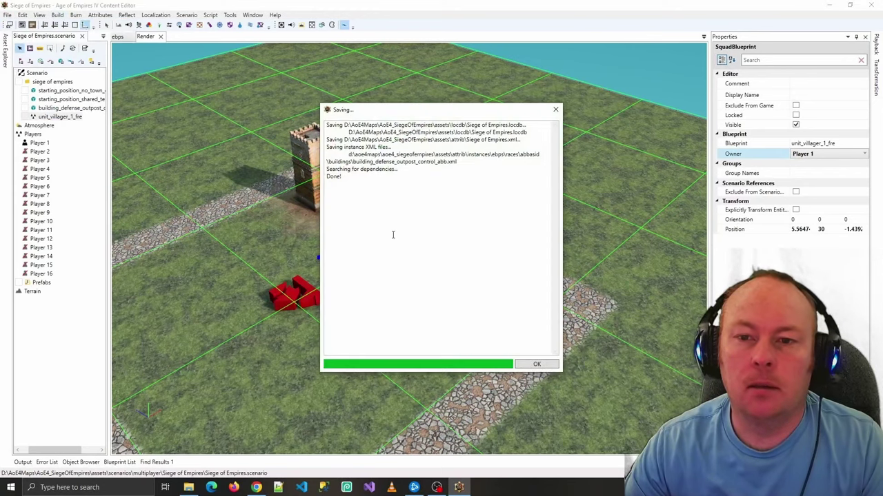
left_click(534, 365)
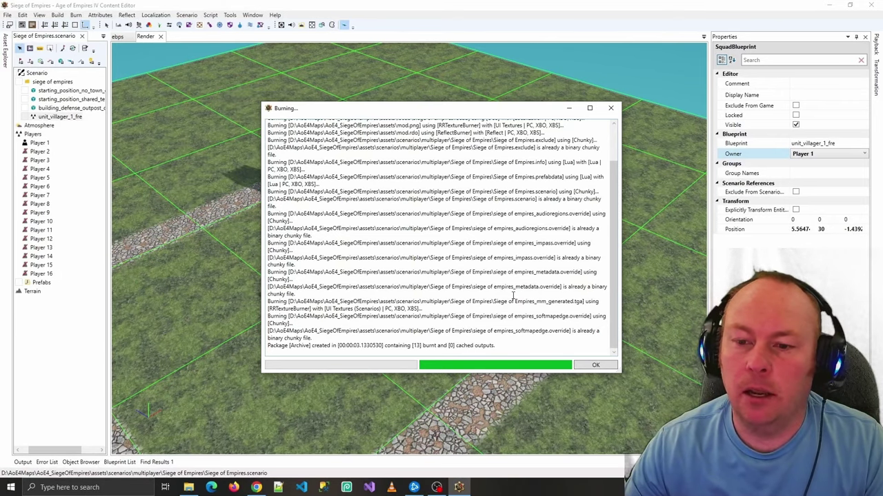
left_click(593, 365)
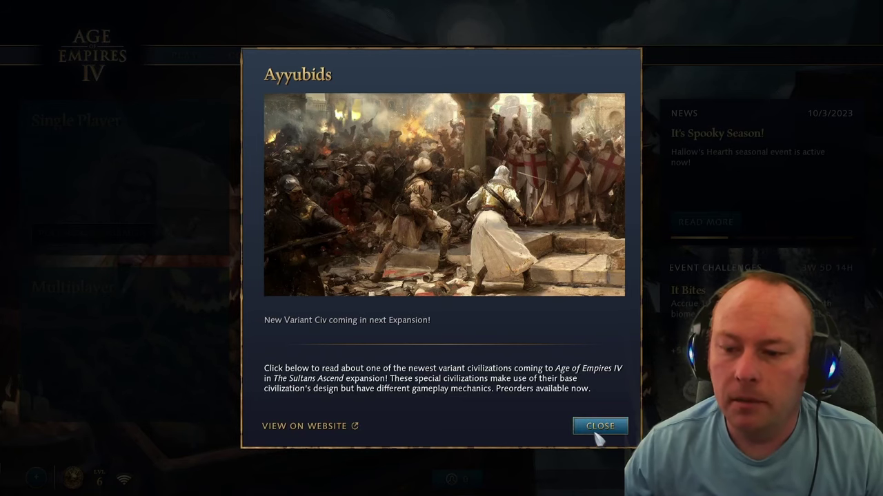
- Switch to Age of Empires IV, dismiss the news announcement and check in the Mod Manager whether the local Siege of Empires mod is enabled
left_click(595, 429)
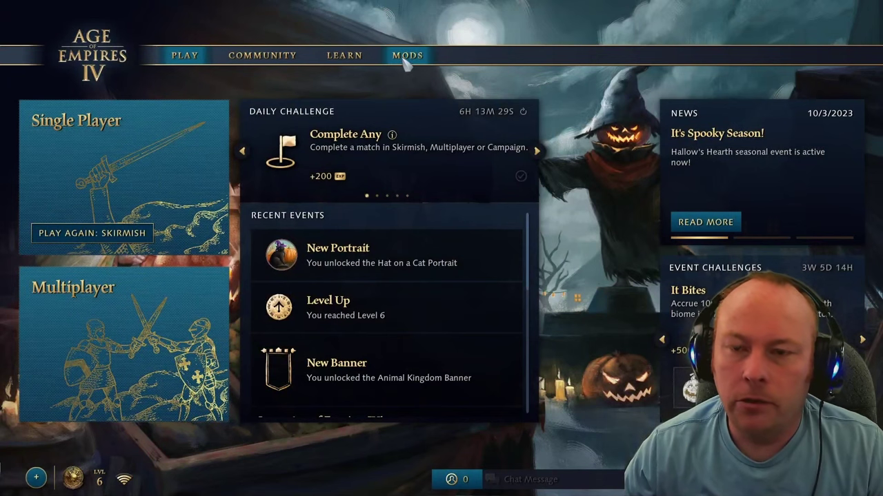
left_click(406, 58)
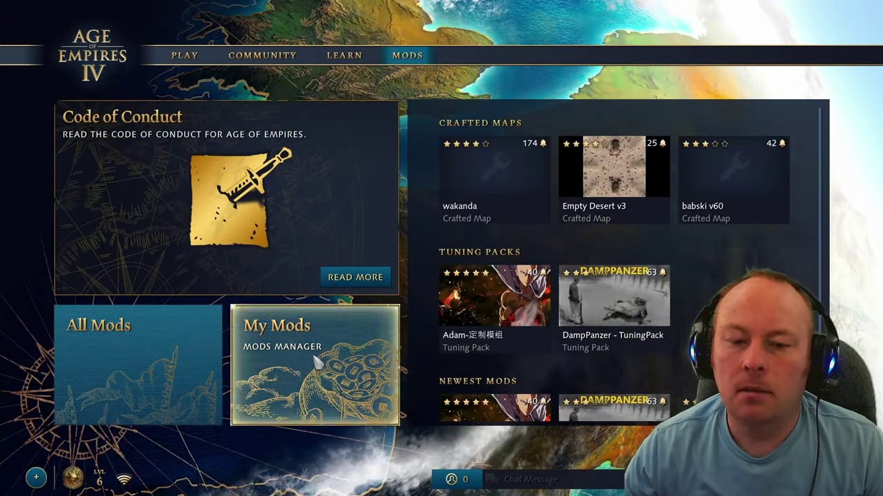
left_click(317, 362)
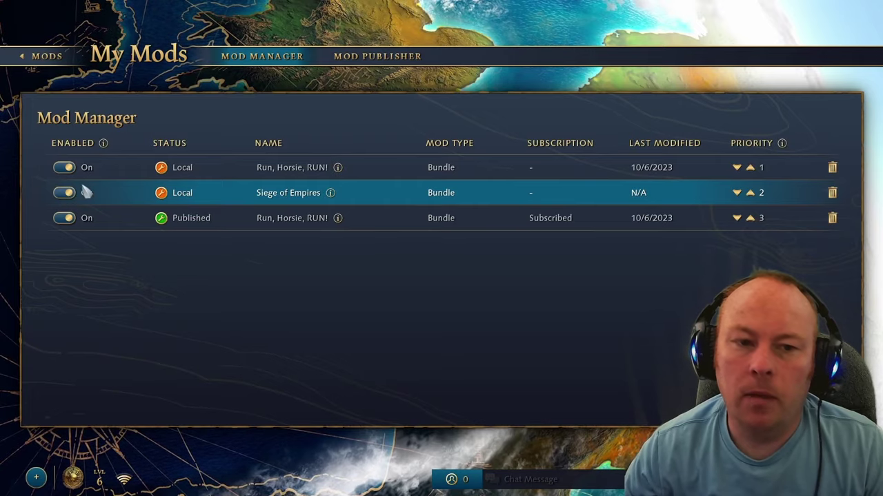
left_click(40, 55)
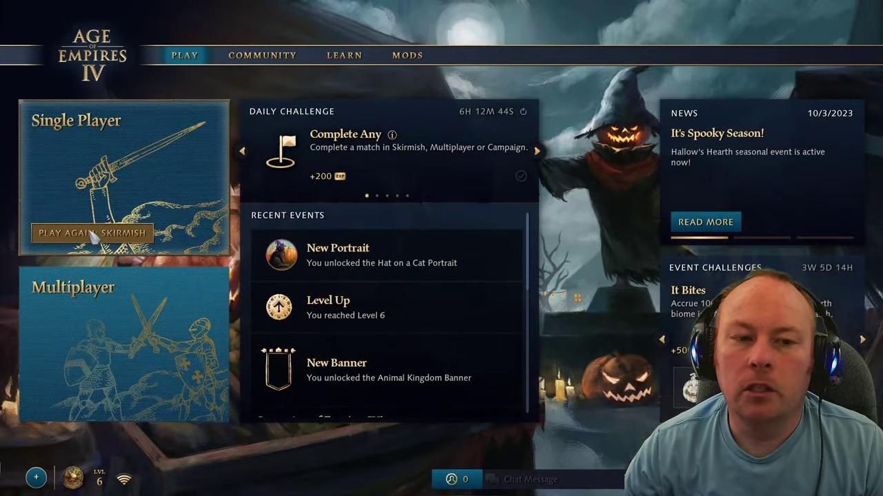
- Set up a skirmish game on the crafted map Siege of Empires
left_click(95, 233)
left_click(645, 45)
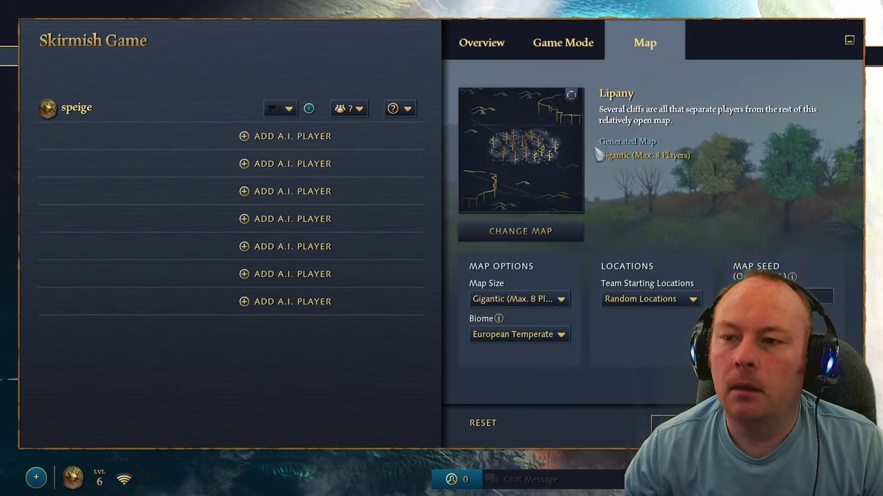
left_click(529, 230)
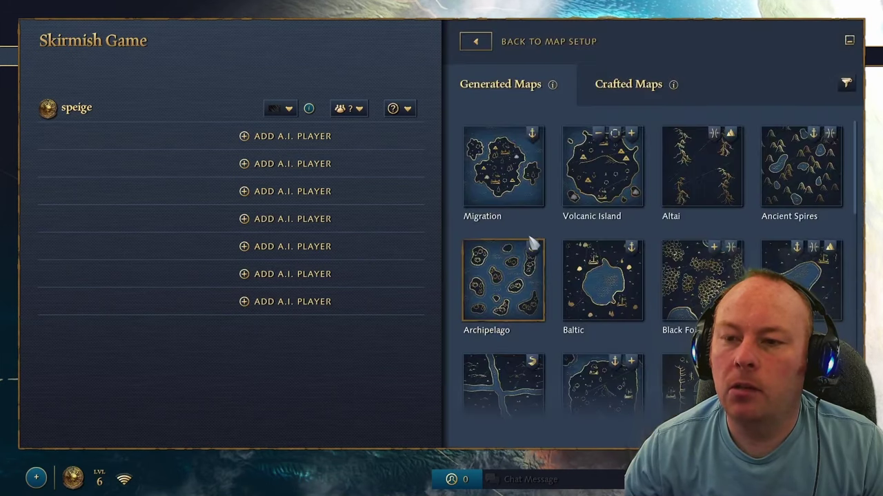
left_click(614, 93)
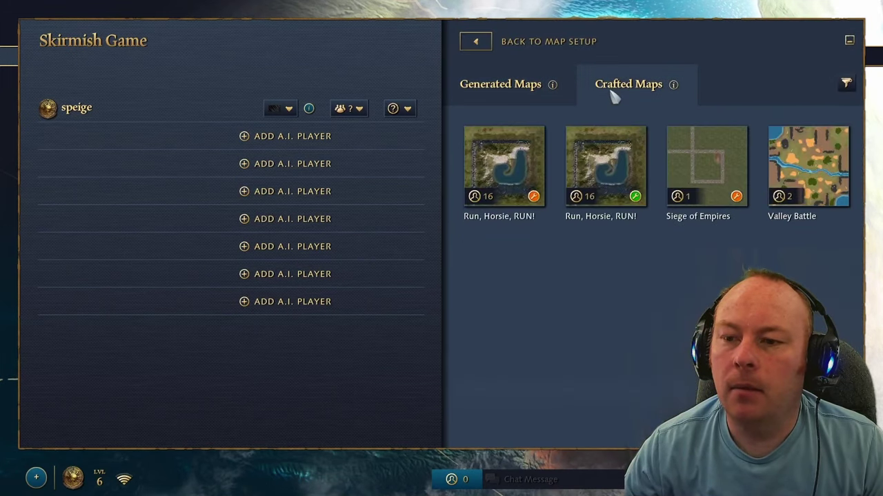
left_click(709, 169)
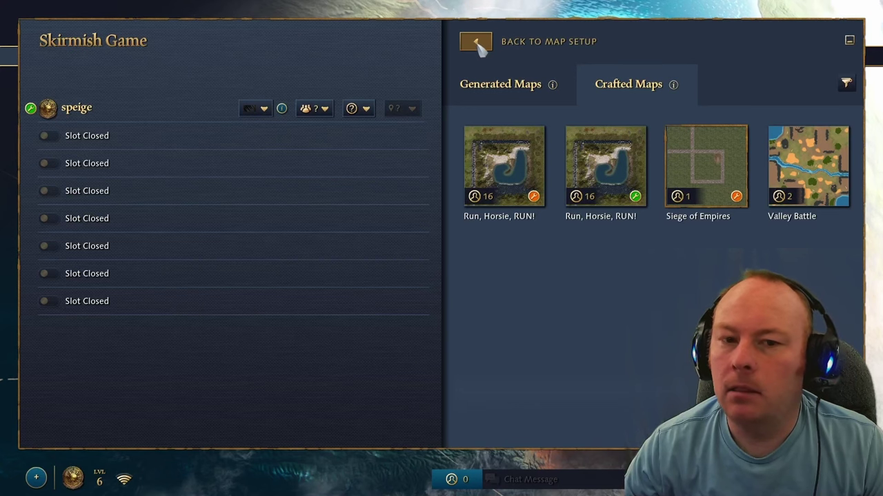
left_click(477, 42)
- Review the skirmish's game mode settings, looking through the Map State and Tuning Pack choices without changing them
left_click(564, 44)
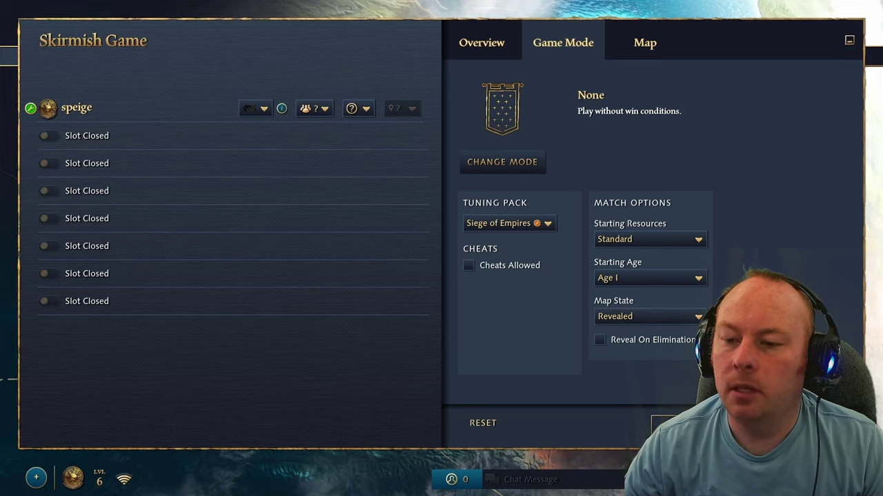
left_click(655, 319)
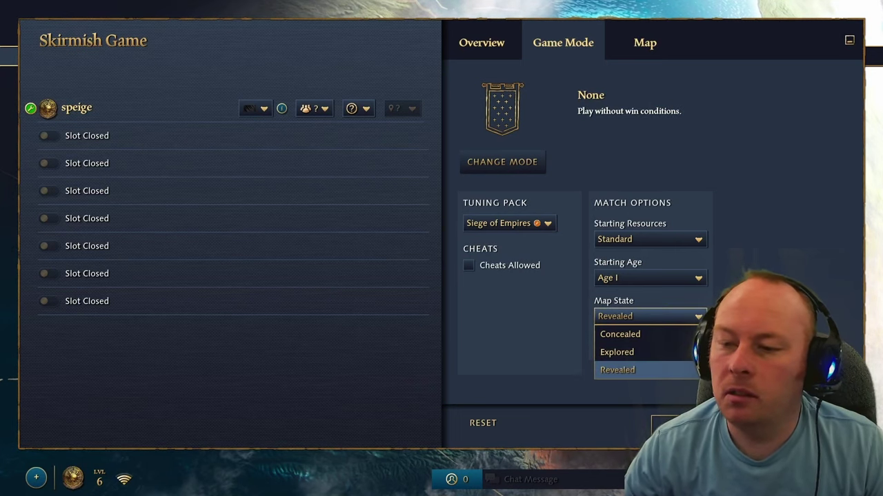
left_click(693, 322)
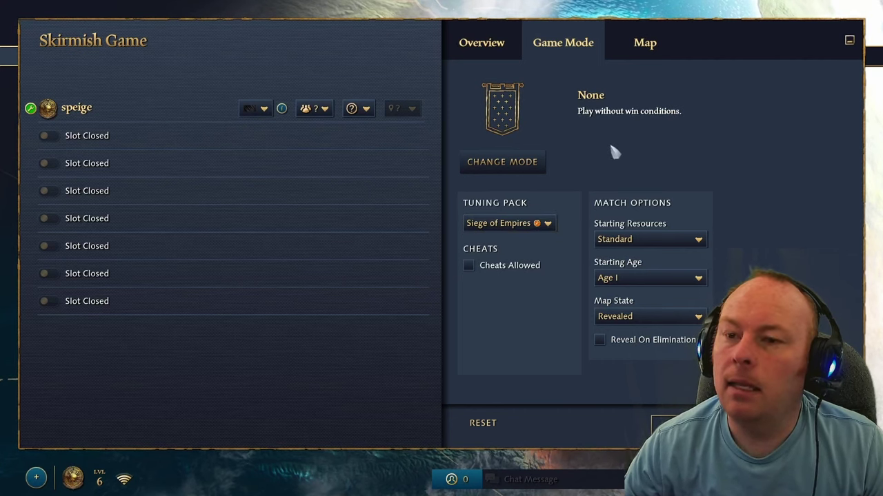
left_click(548, 223)
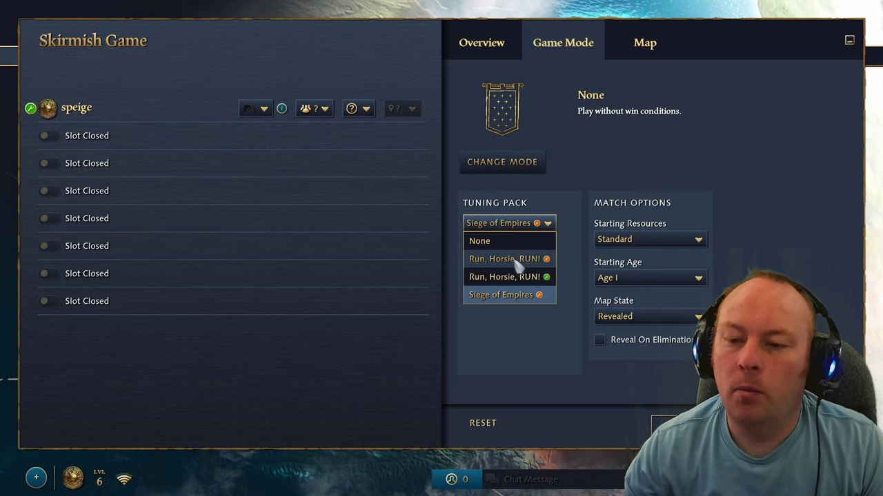
left_click(495, 215)
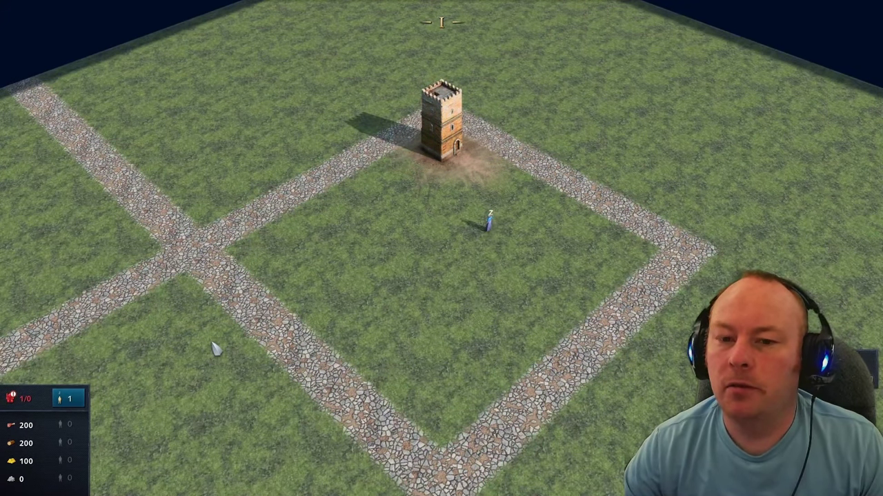
- Look over the loaded map, select the villager and send it a short way across the grass inside the stone path
key("Down")
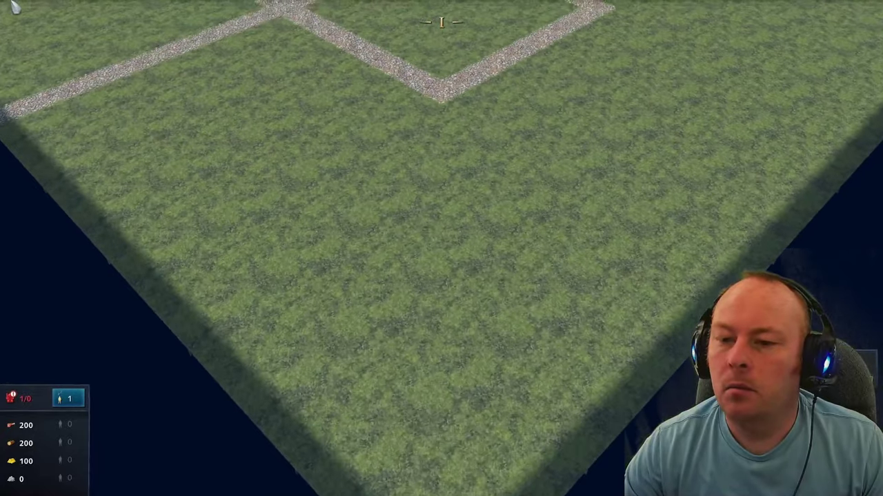
left_click(364, 204)
right_click(269, 215)
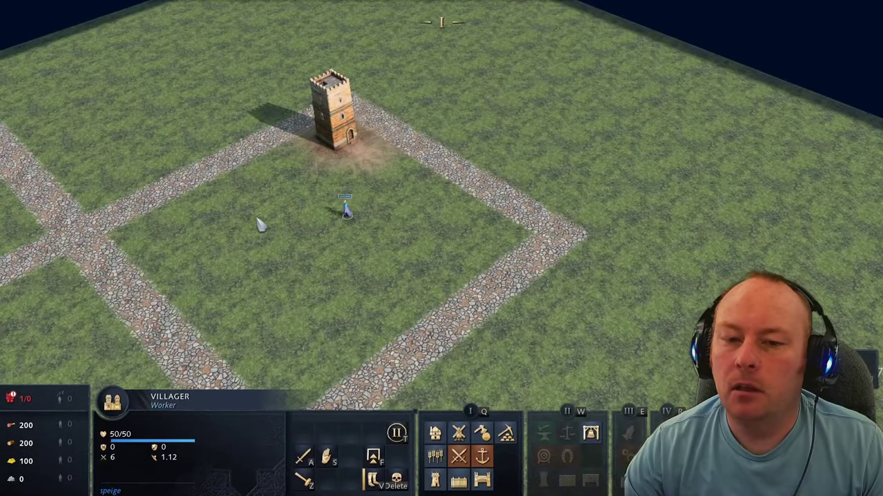
- Select the outpost, read its tooltip description to check the customized Influence text, and deselect it
left_click(333, 117)
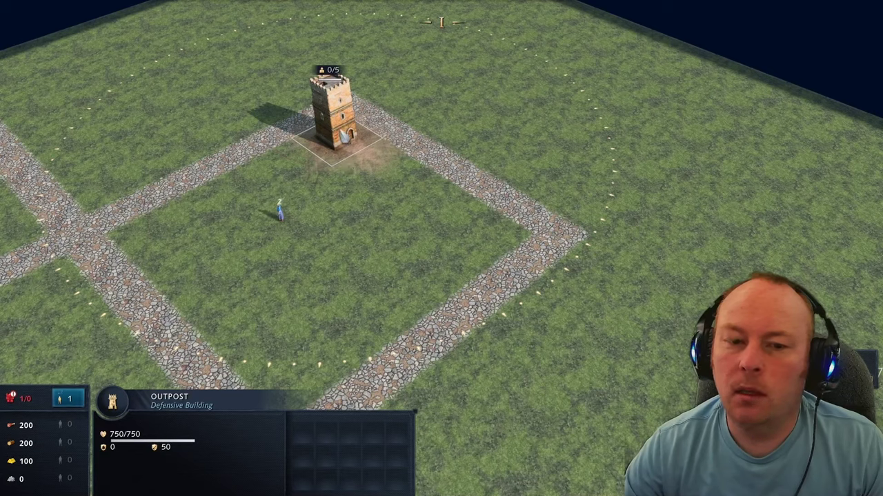
mouse_move(113, 406)
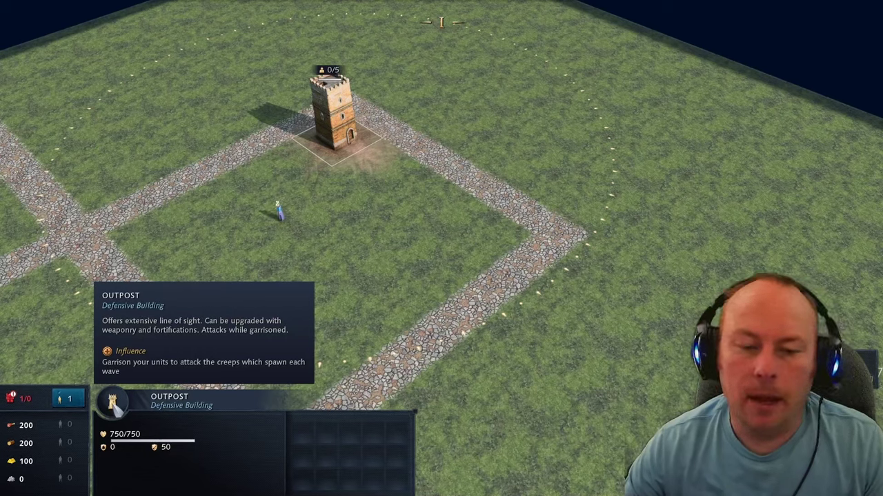
left_click(338, 221)
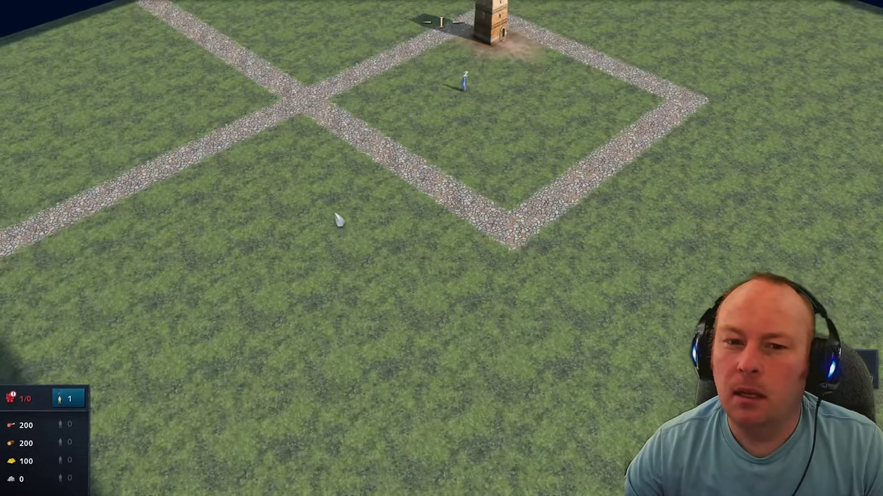